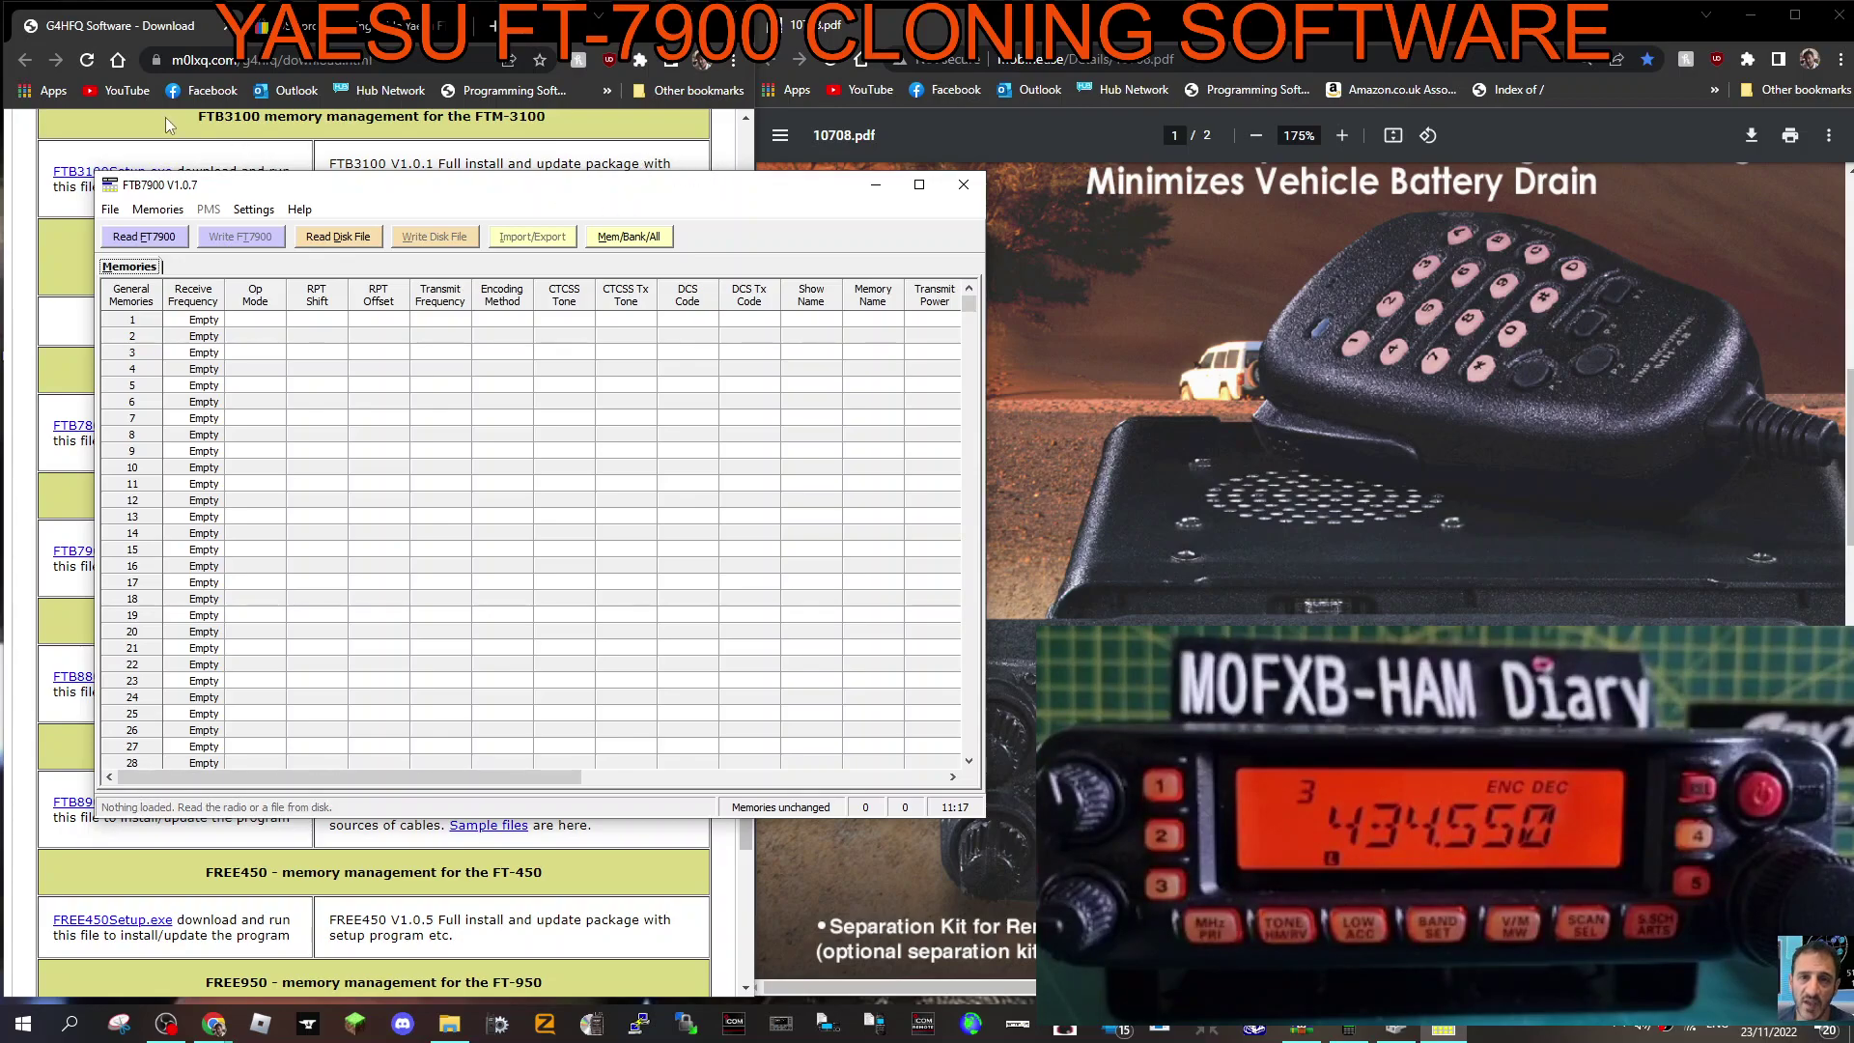
Look over the G4HFQ software downloads page and USB programming cable listing, then return to FTB7900
left_click(307, 29)
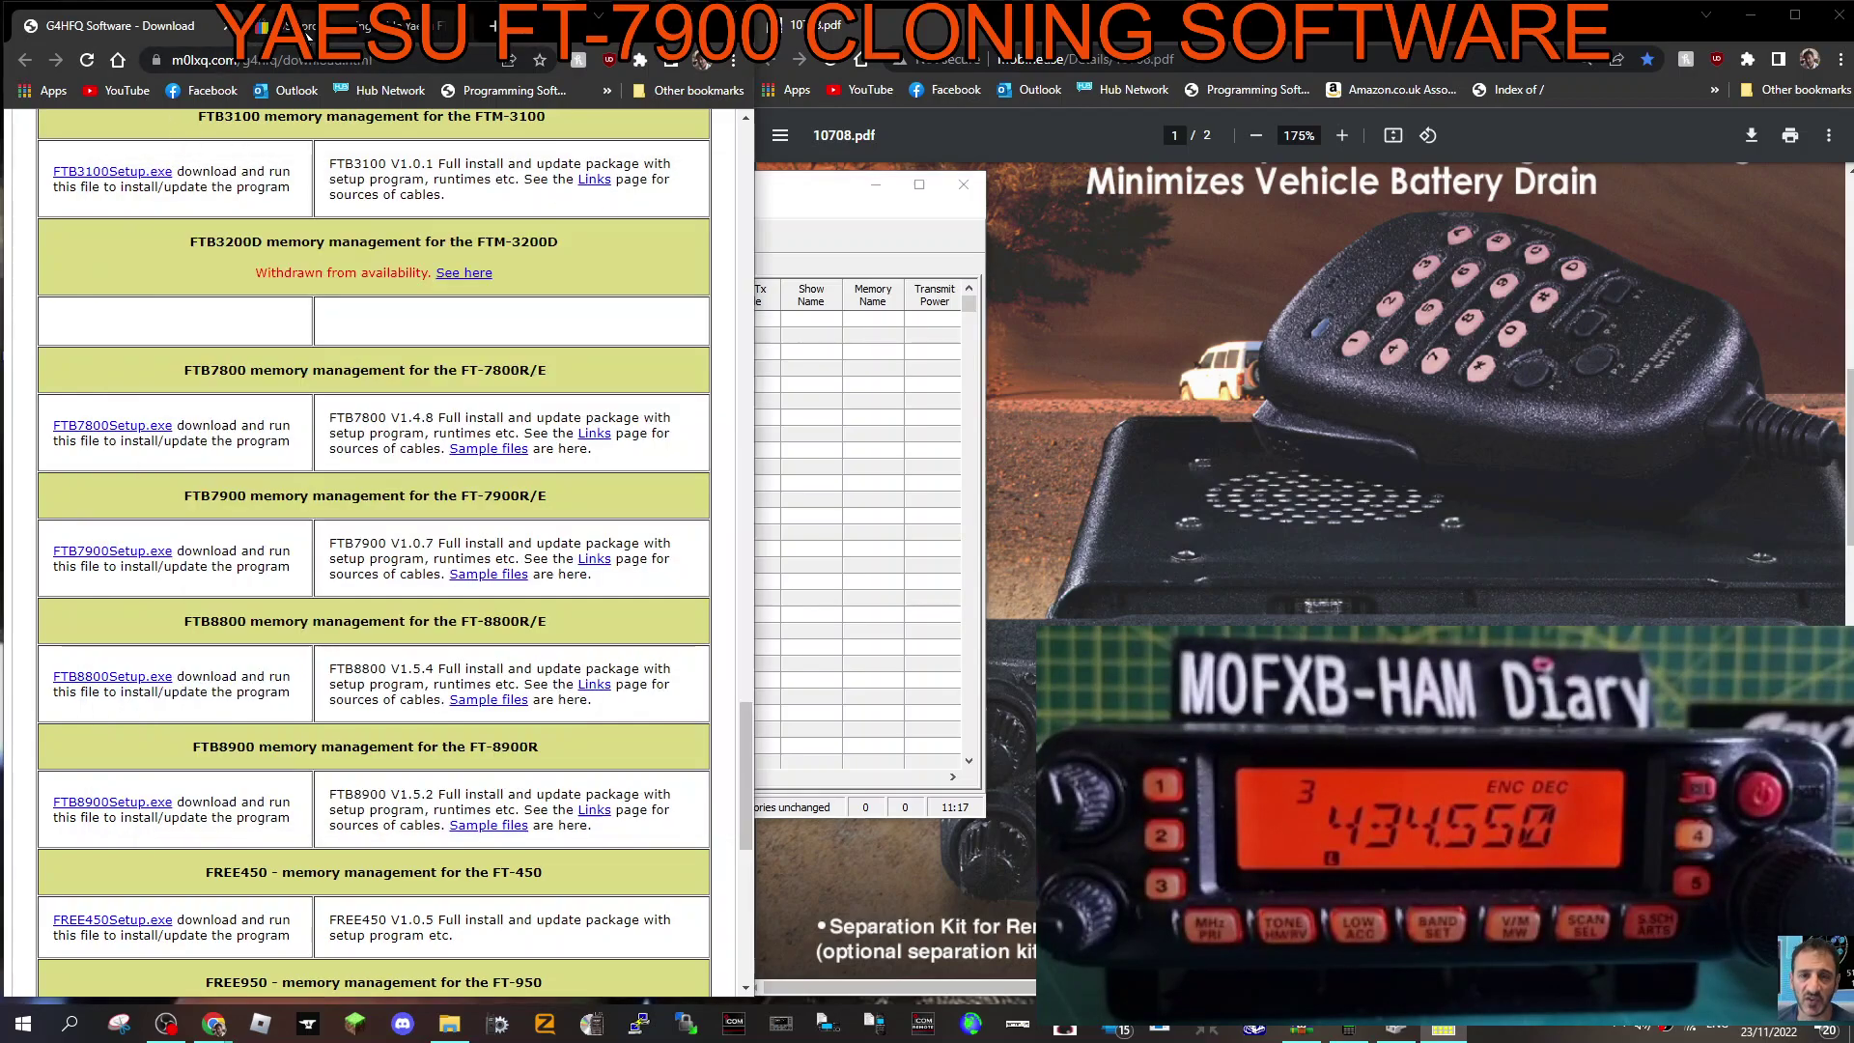
left_click(308, 29)
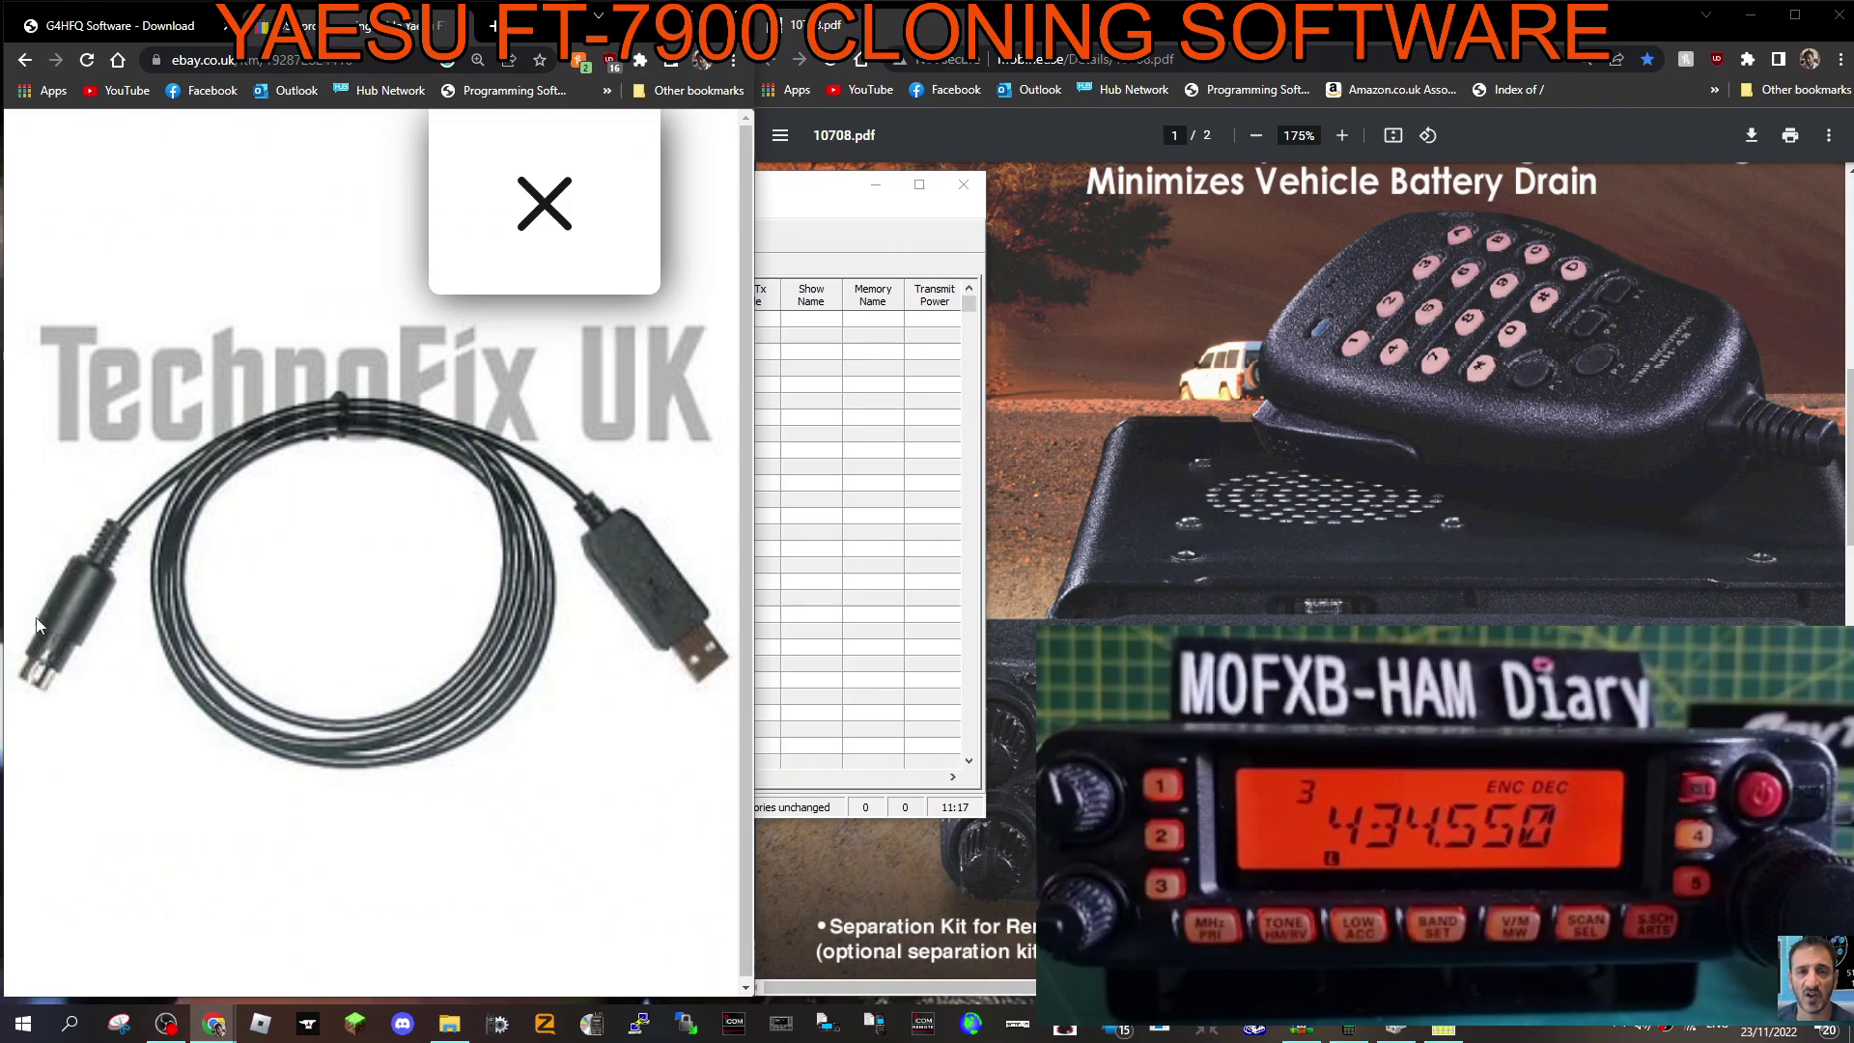
left_click(121, 29)
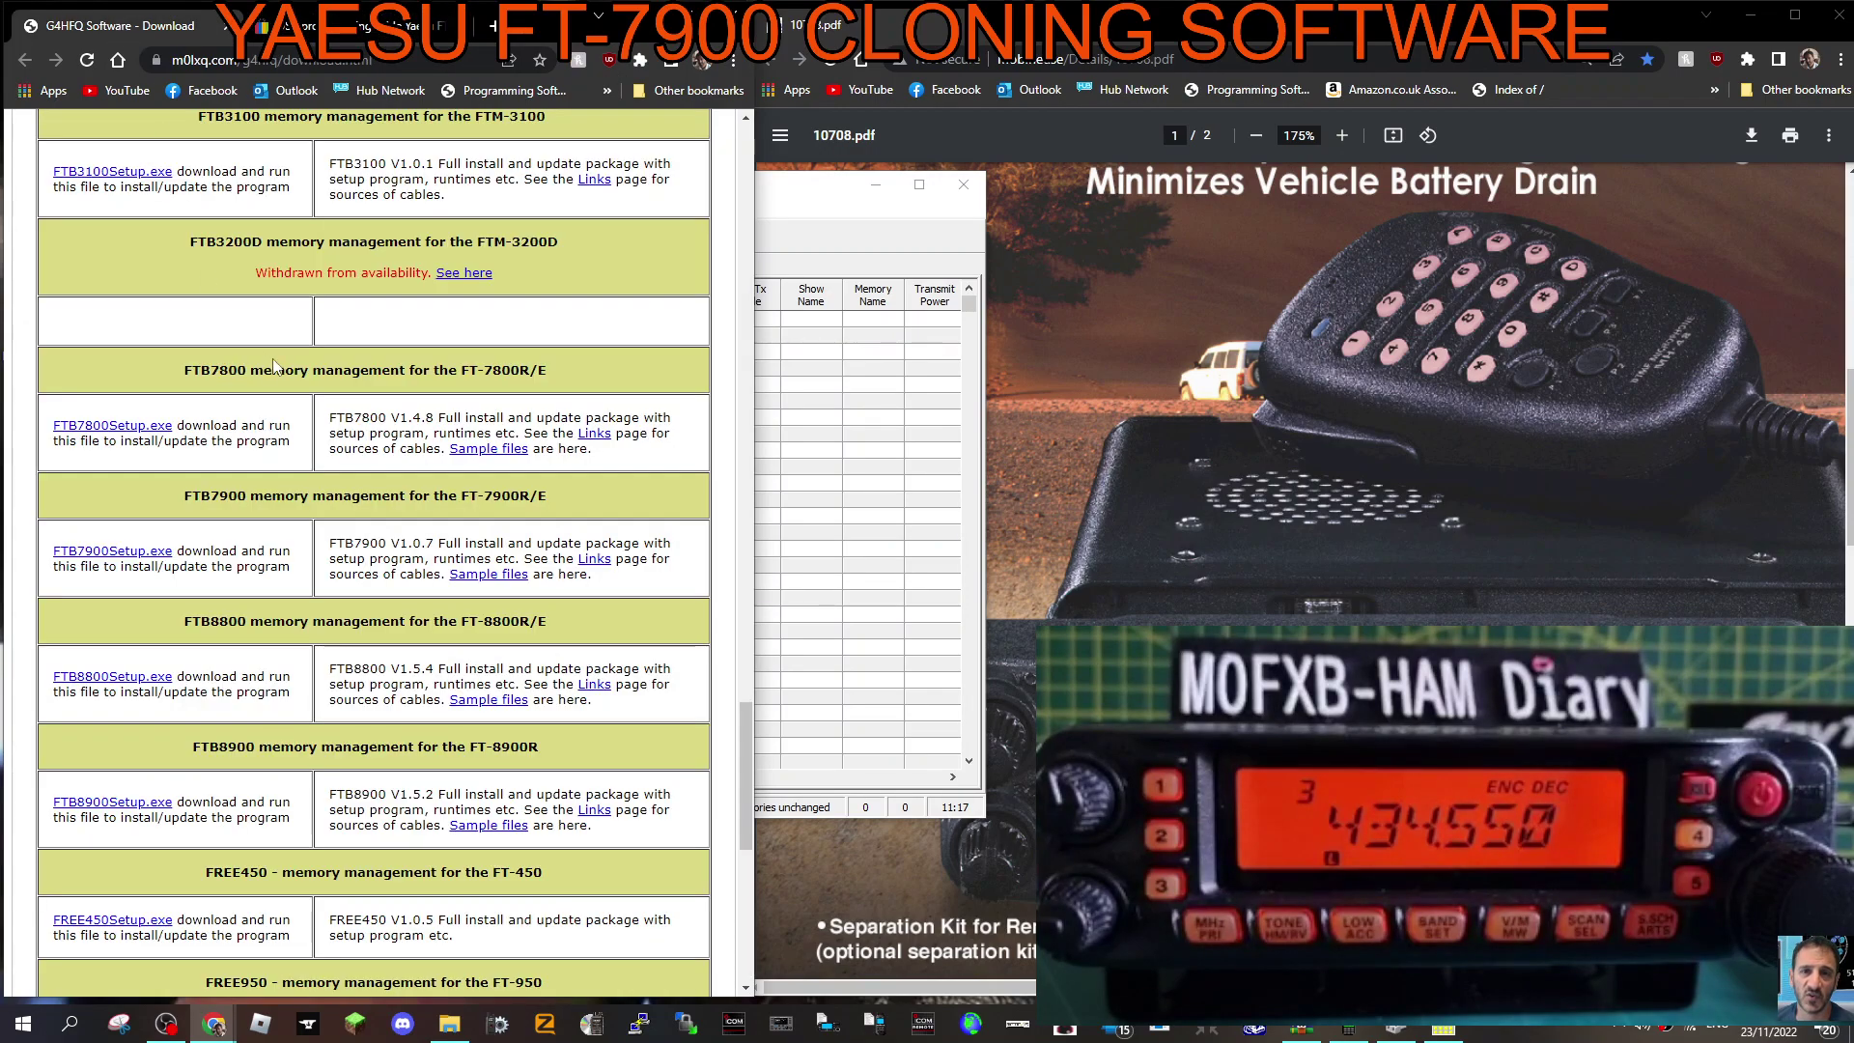
left_click(827, 200)
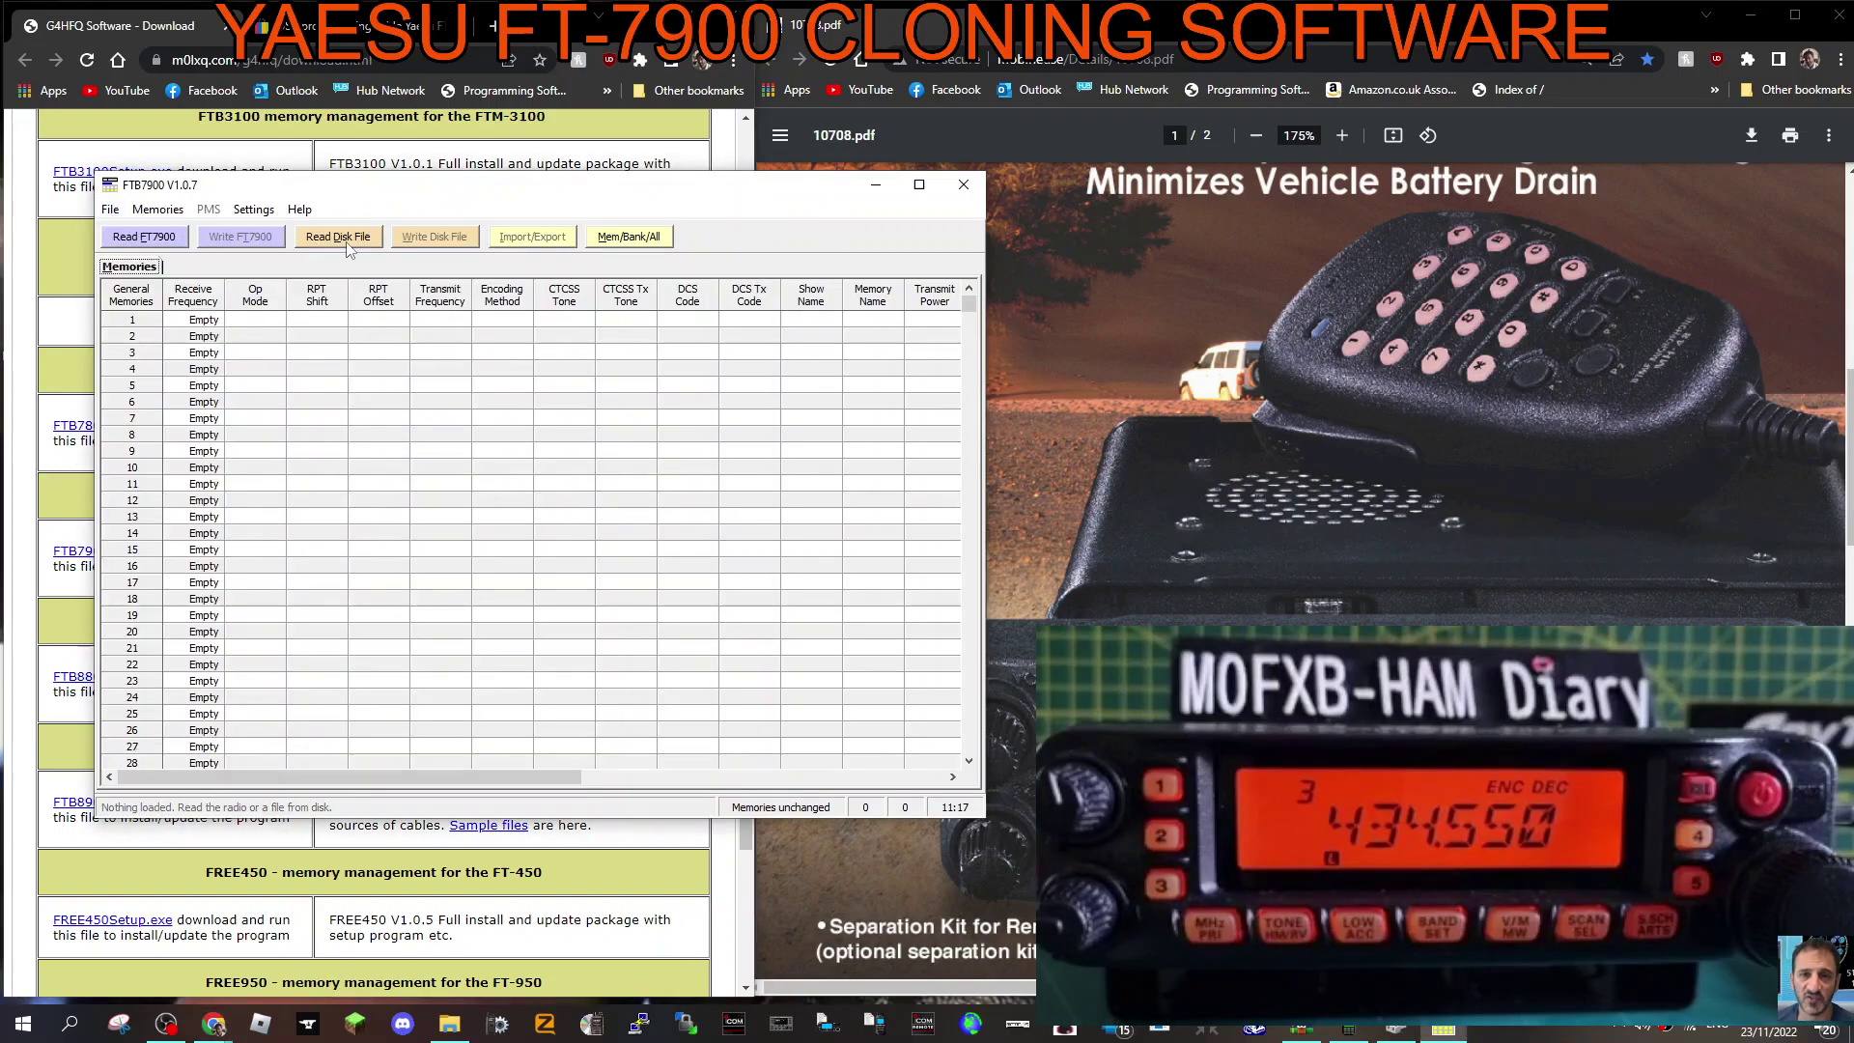
left_click(113, 140)
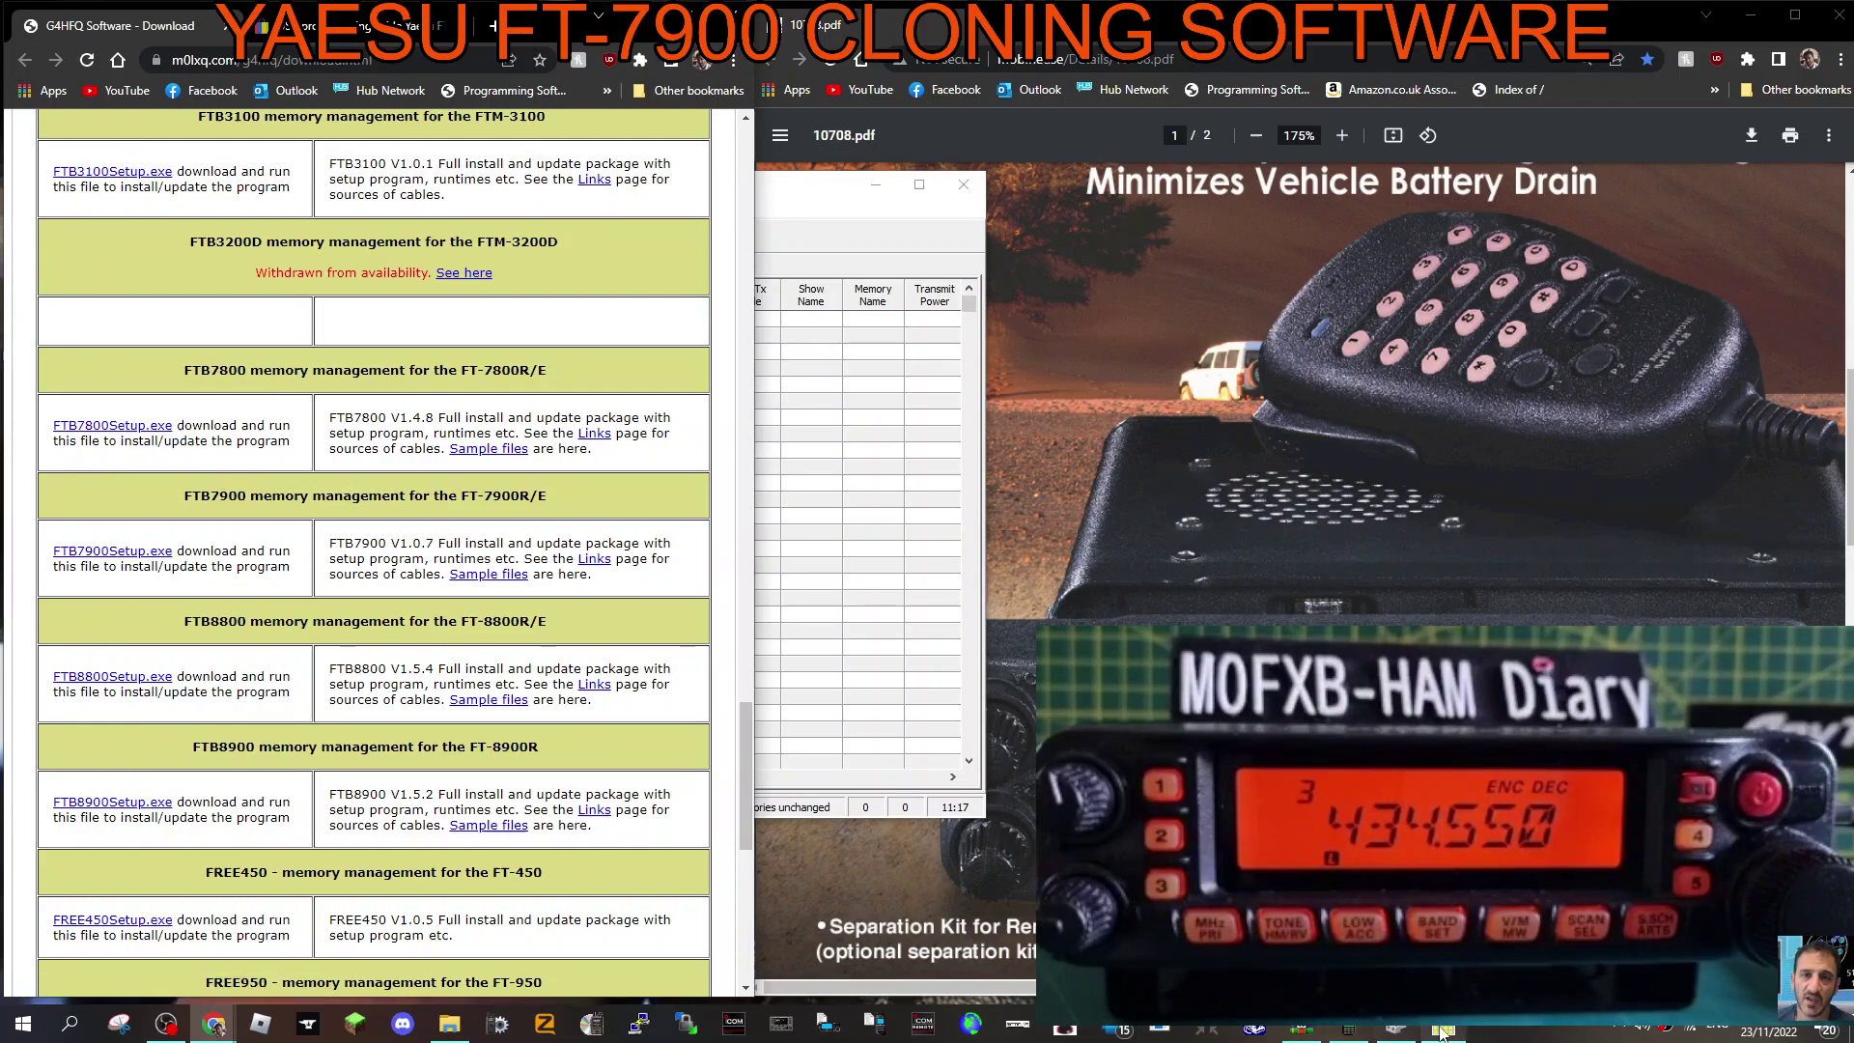
key("alt+Tab")
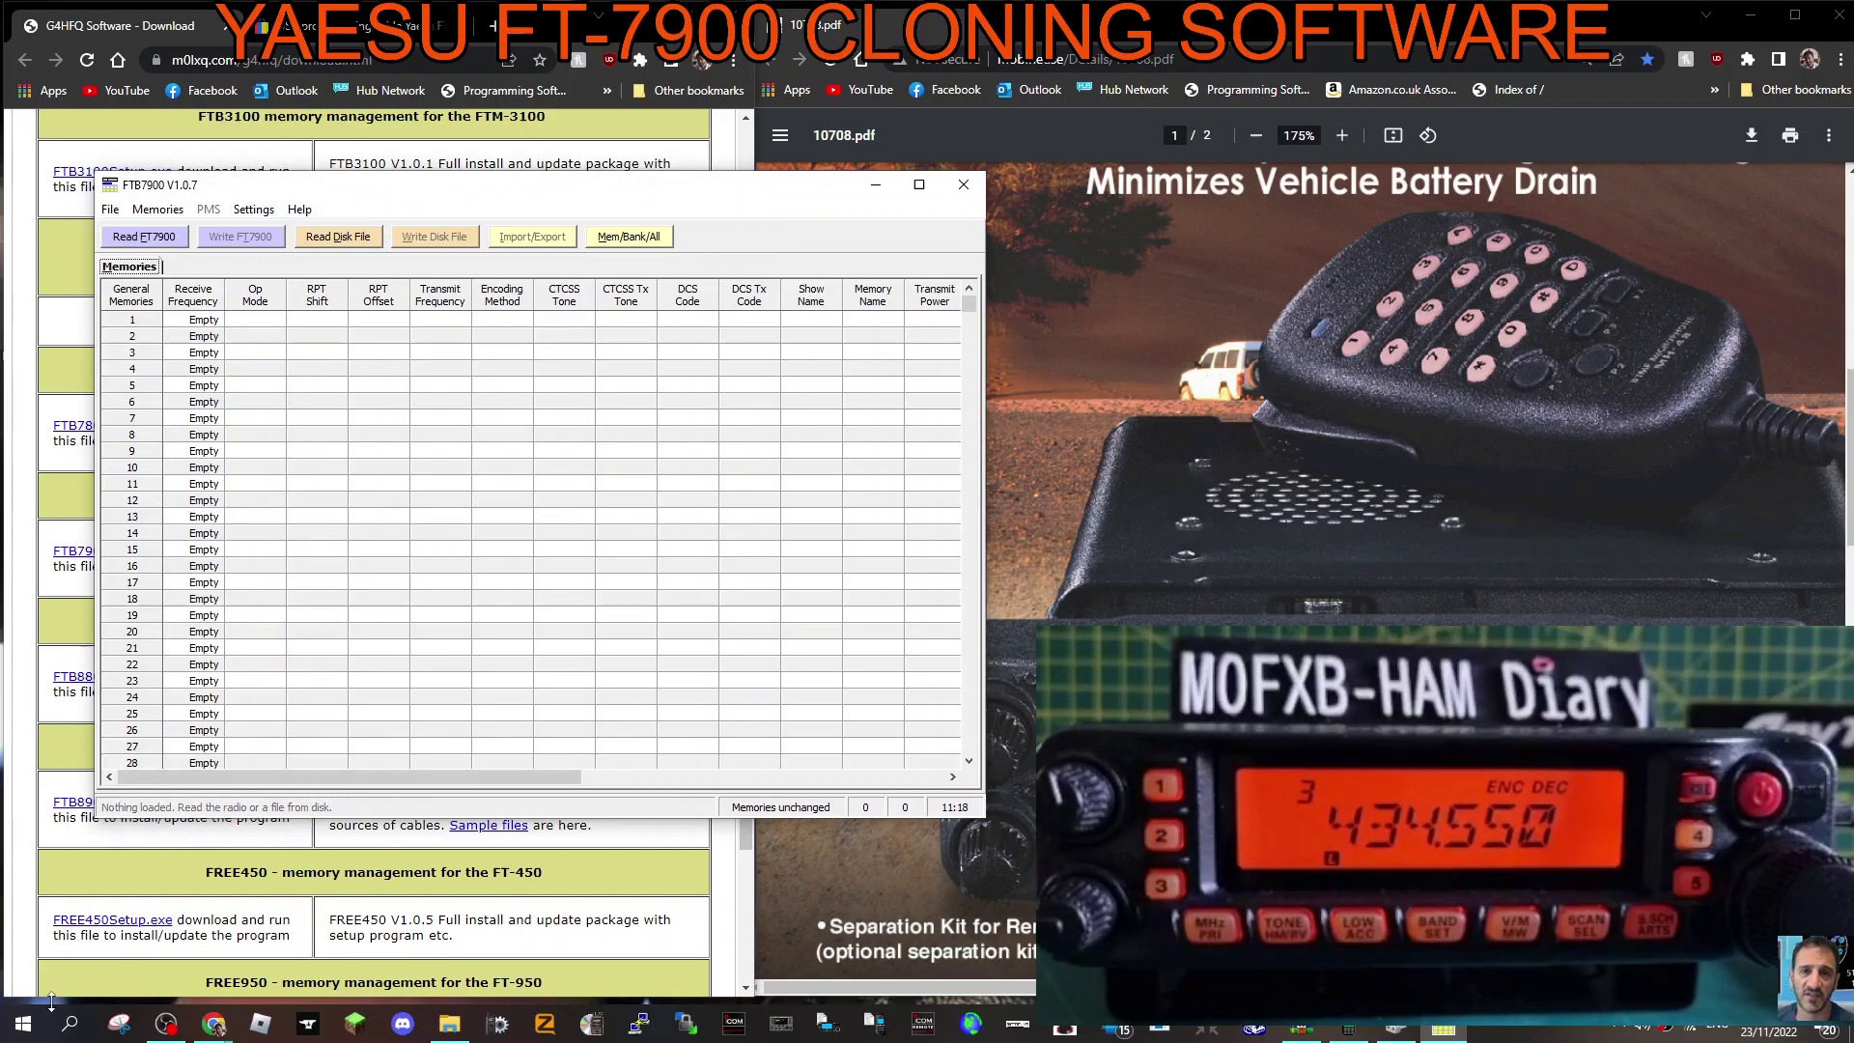
Check the computer's COM ports under Ports (COM & LPT) in Device Manager
right_click(27, 1031)
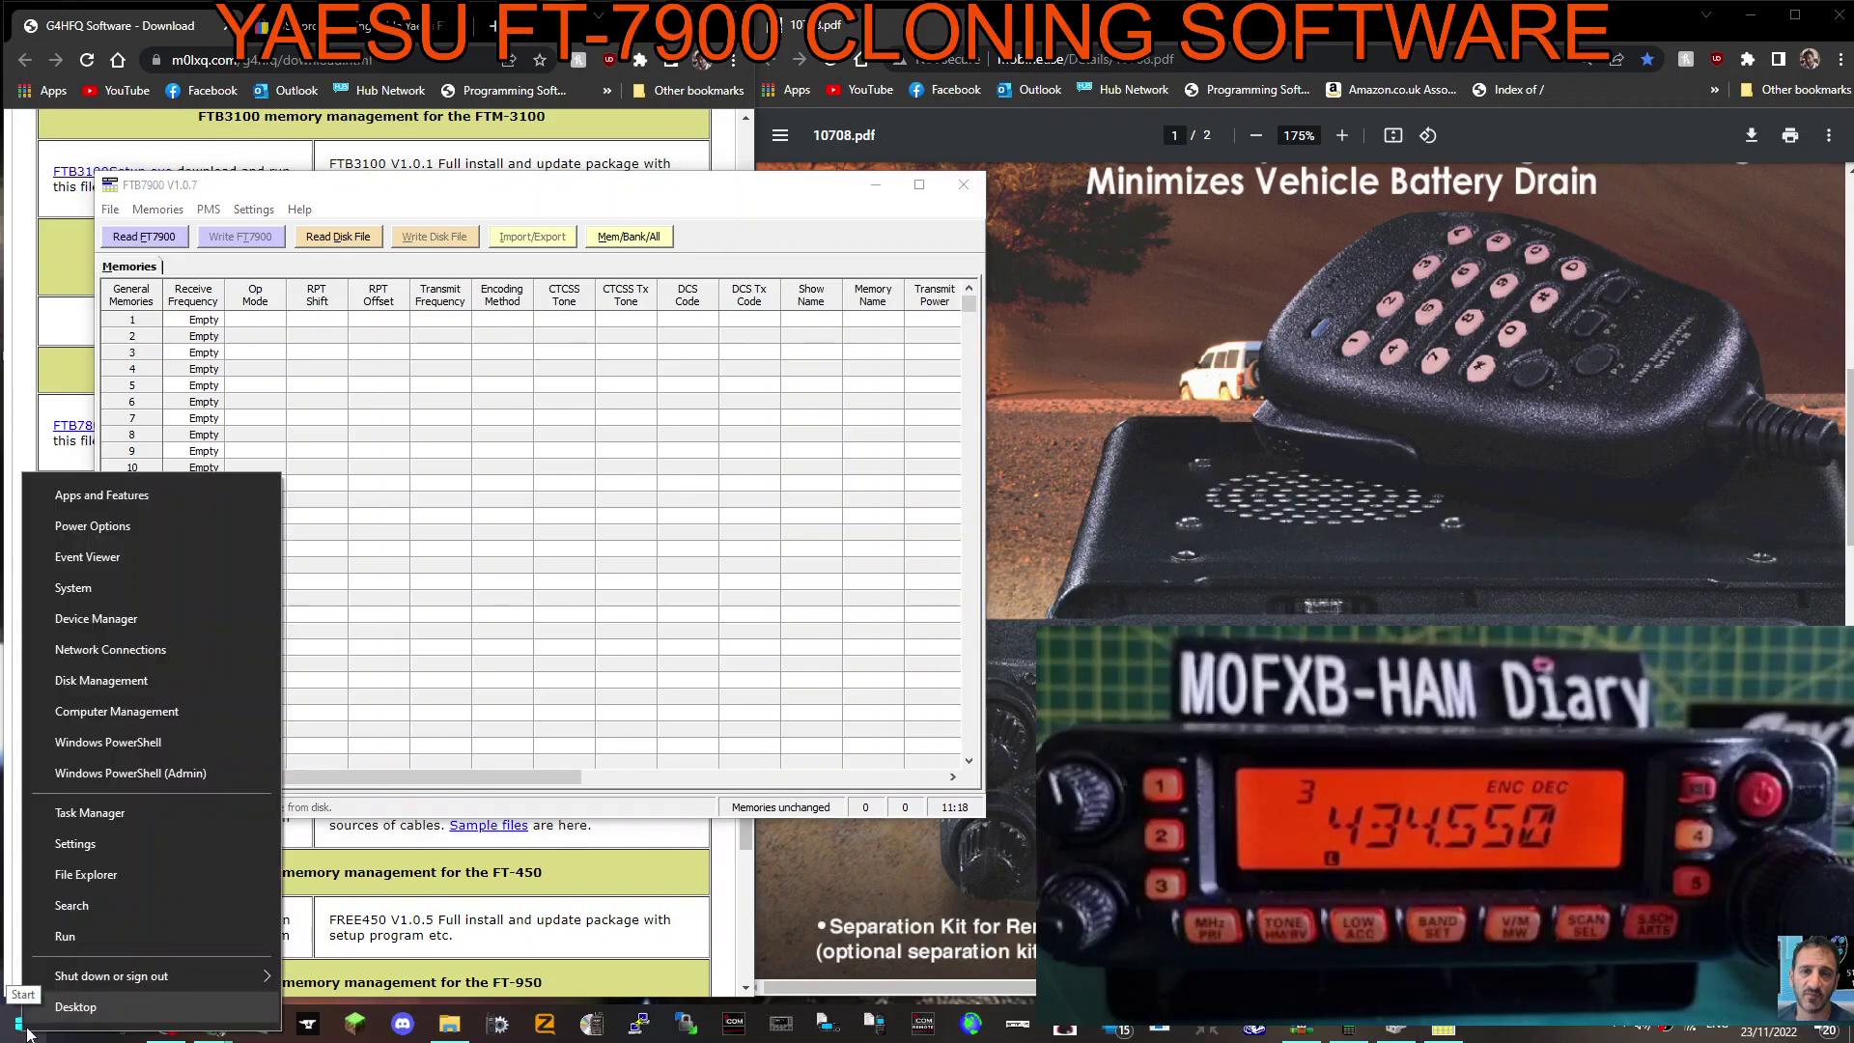
left_click(102, 627)
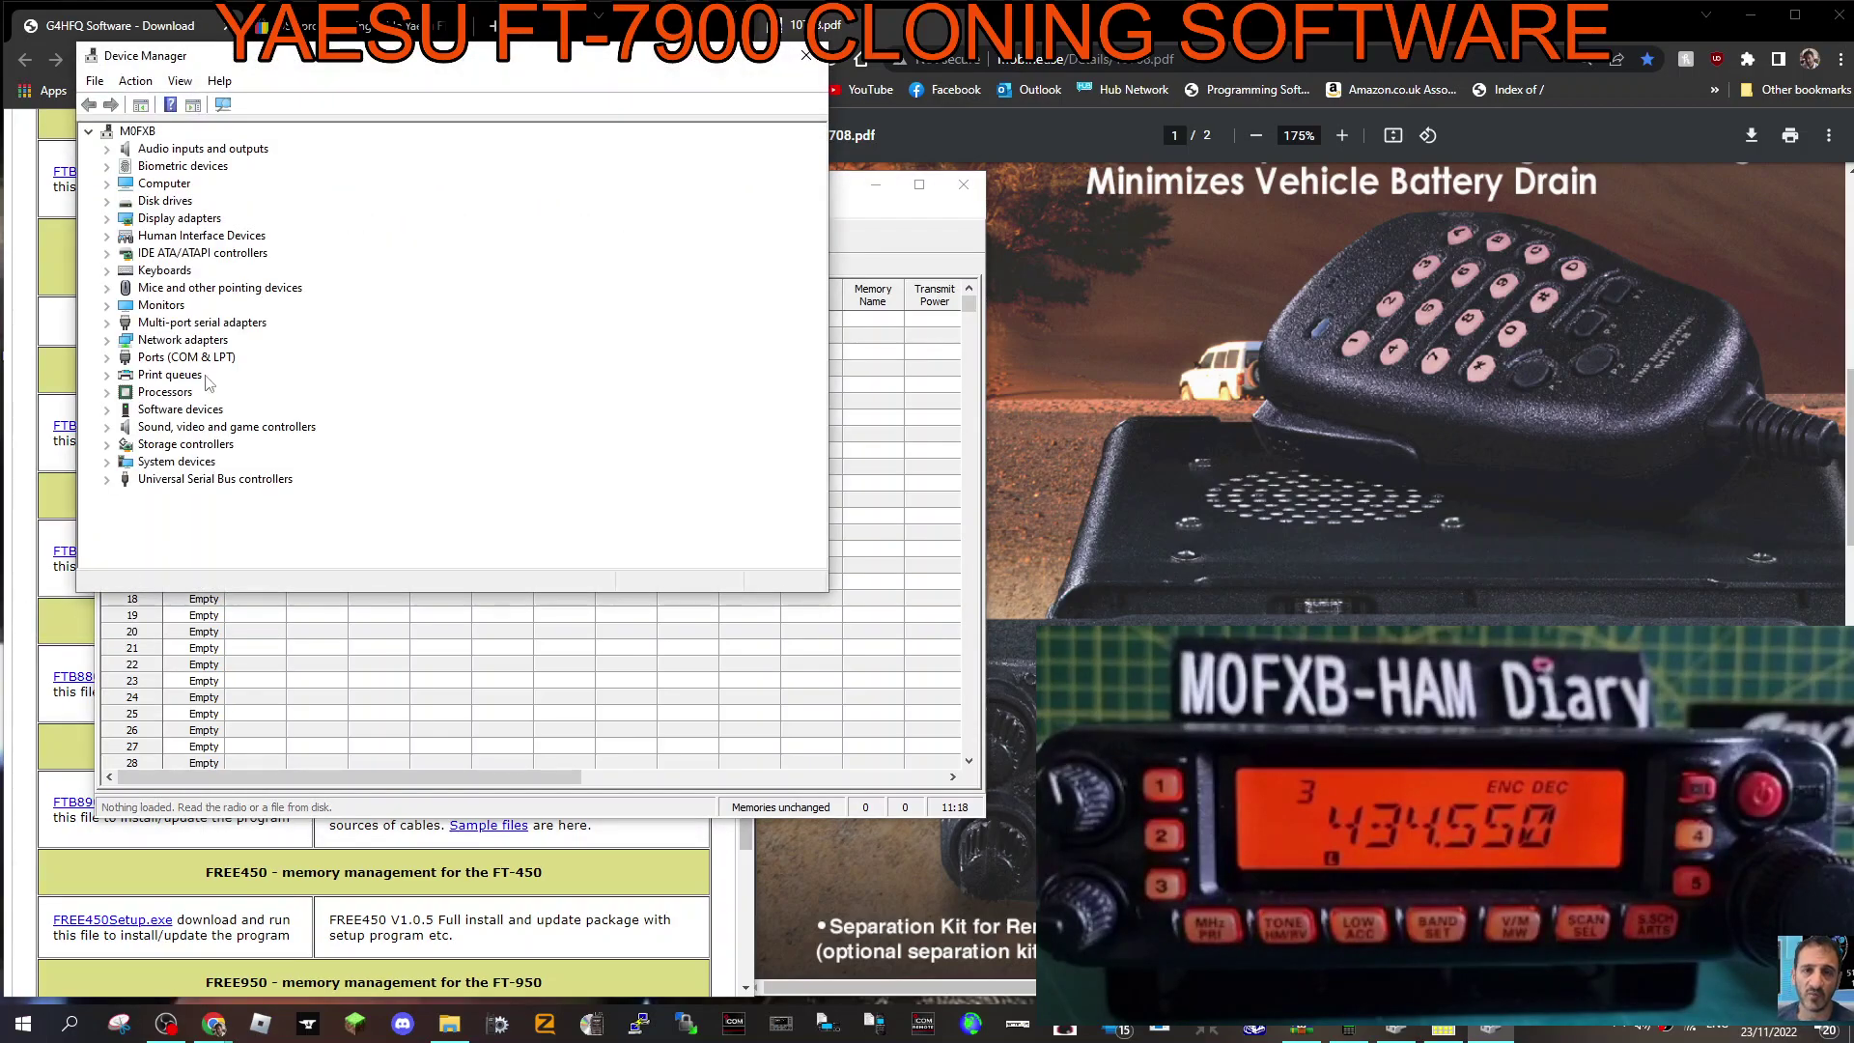
left_click(179, 360)
double_click(179, 359)
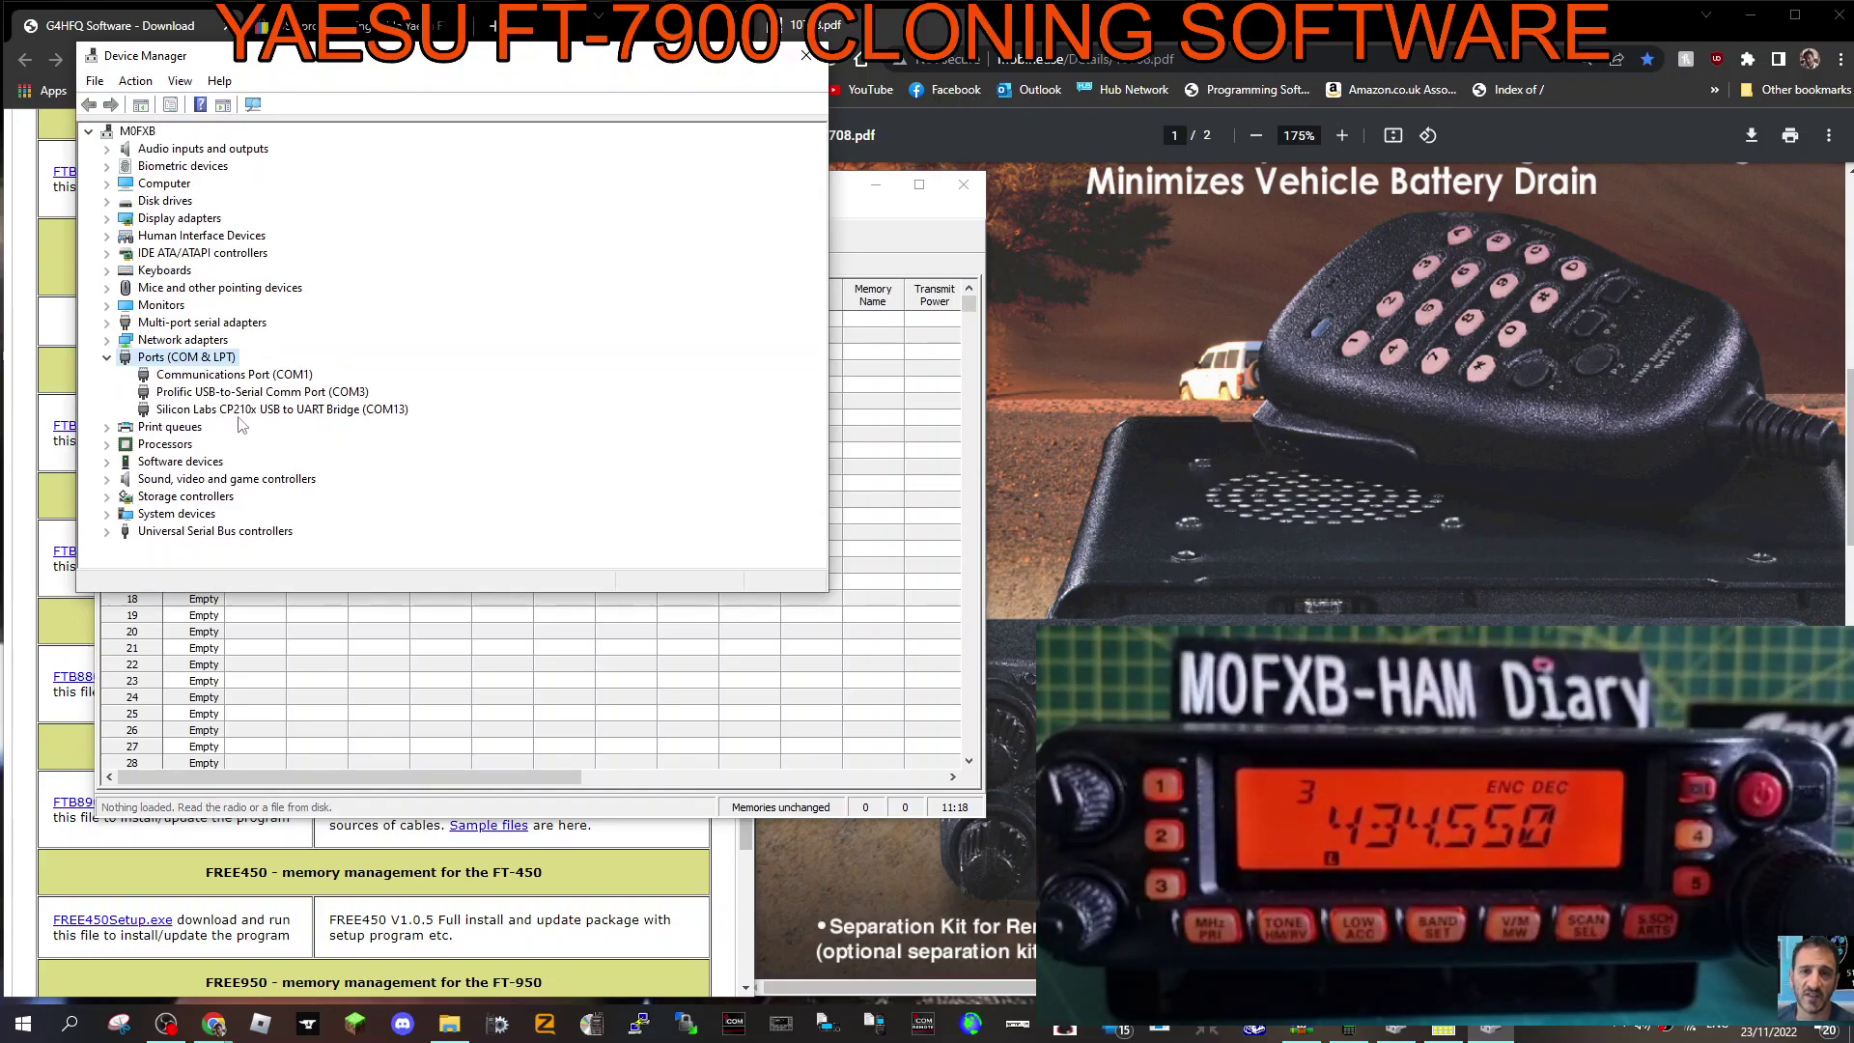
left_click(725, 58)
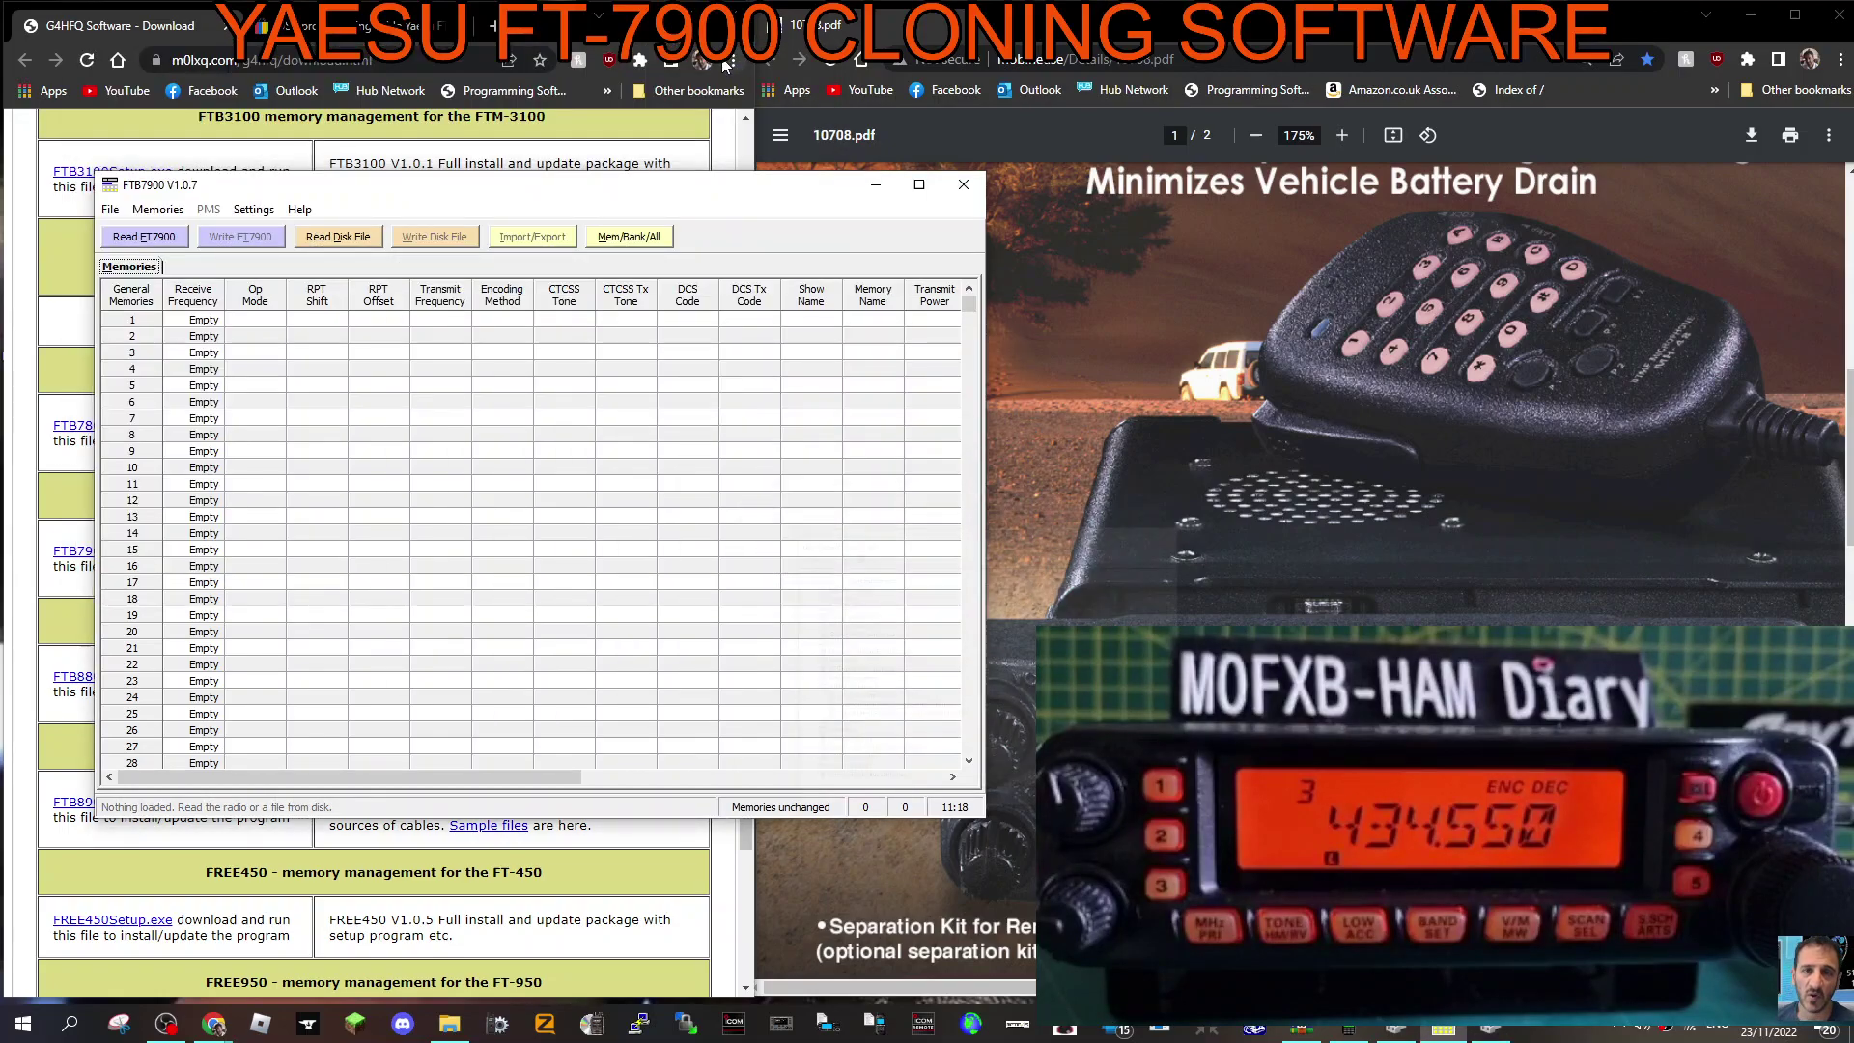
Run the COM port detector and set FTB7900 to use COM13
left_click(254, 210)
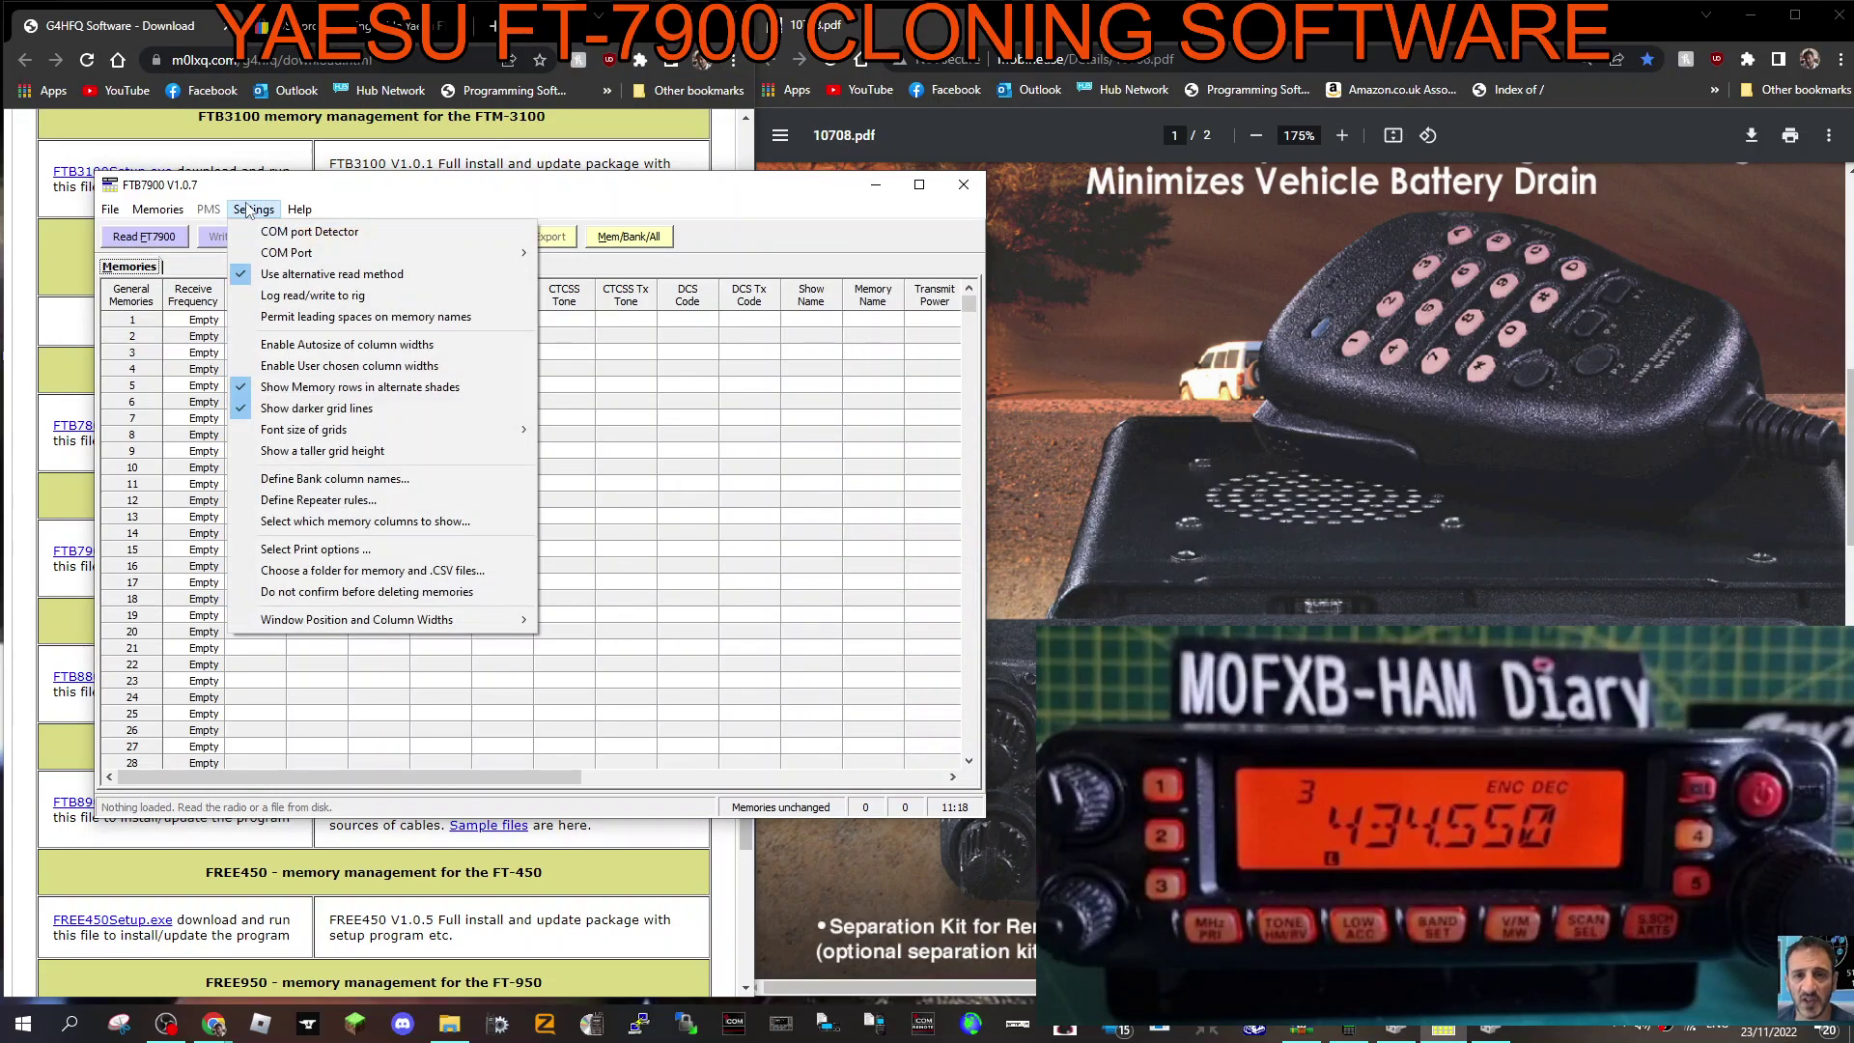
left_click(276, 235)
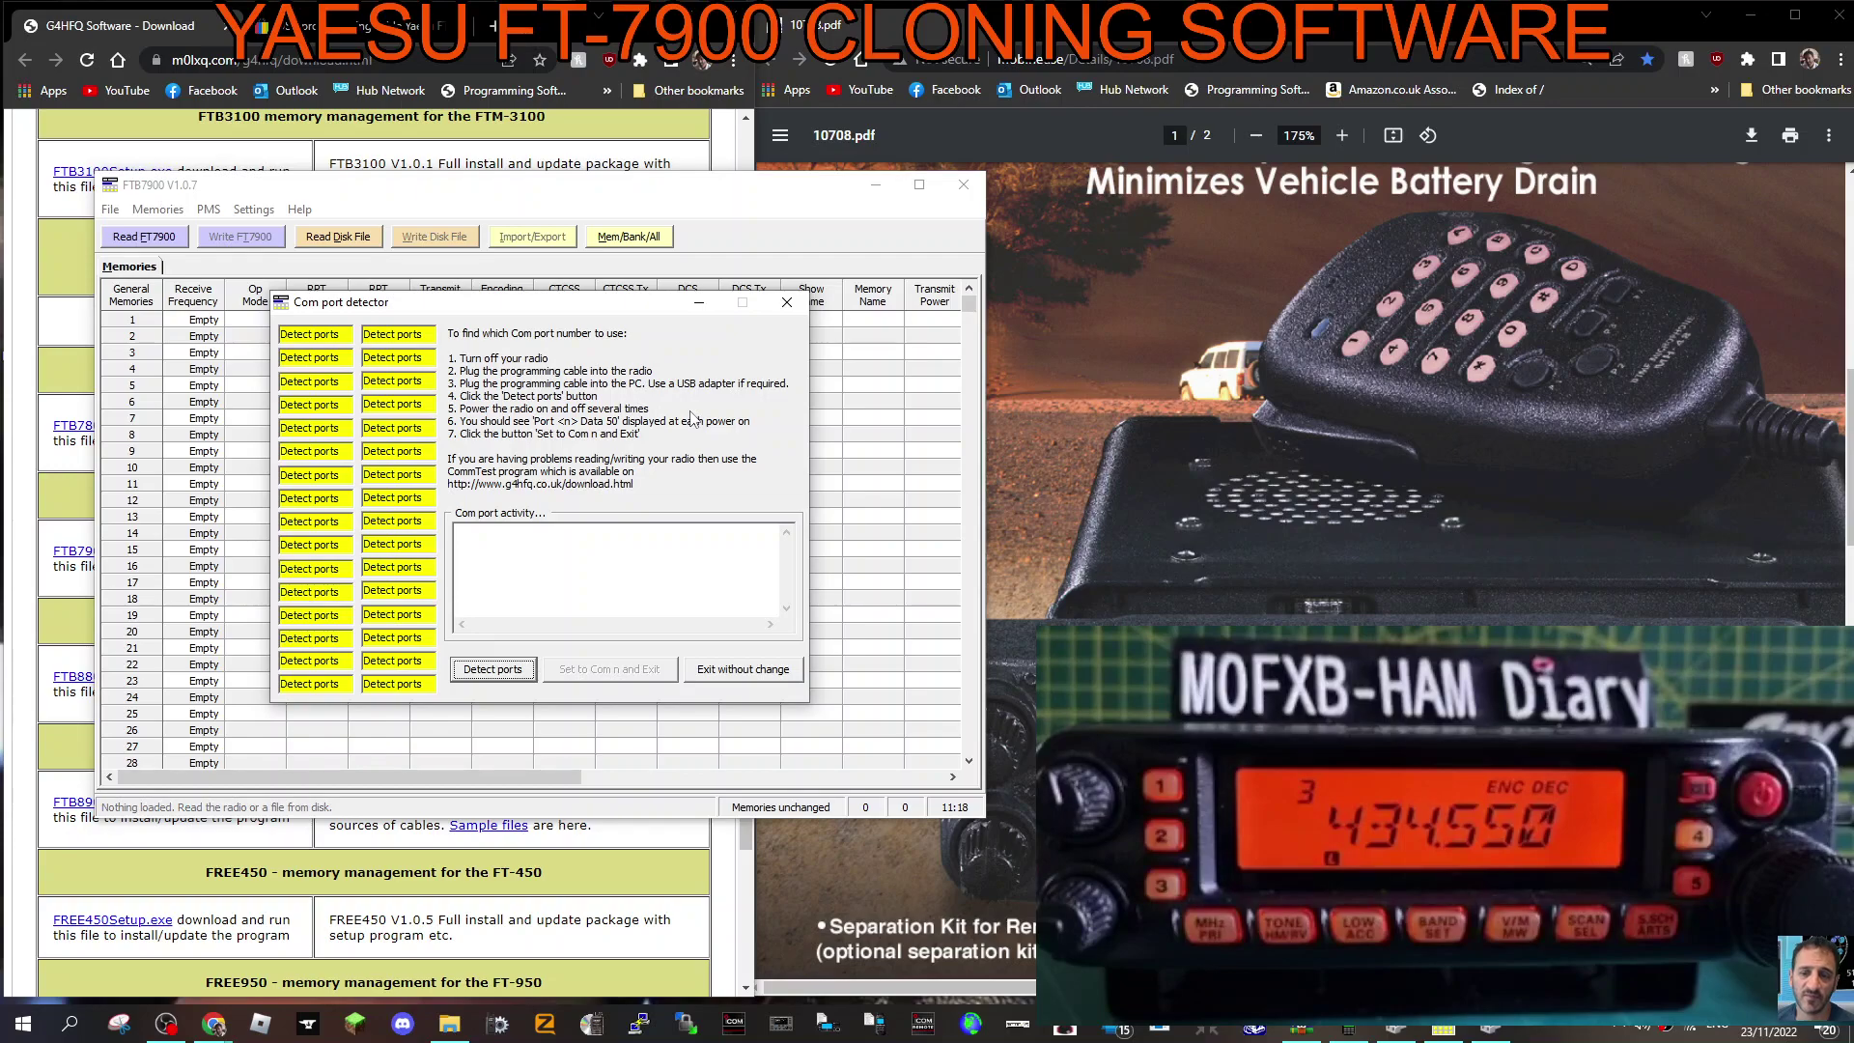
left_click(486, 673)
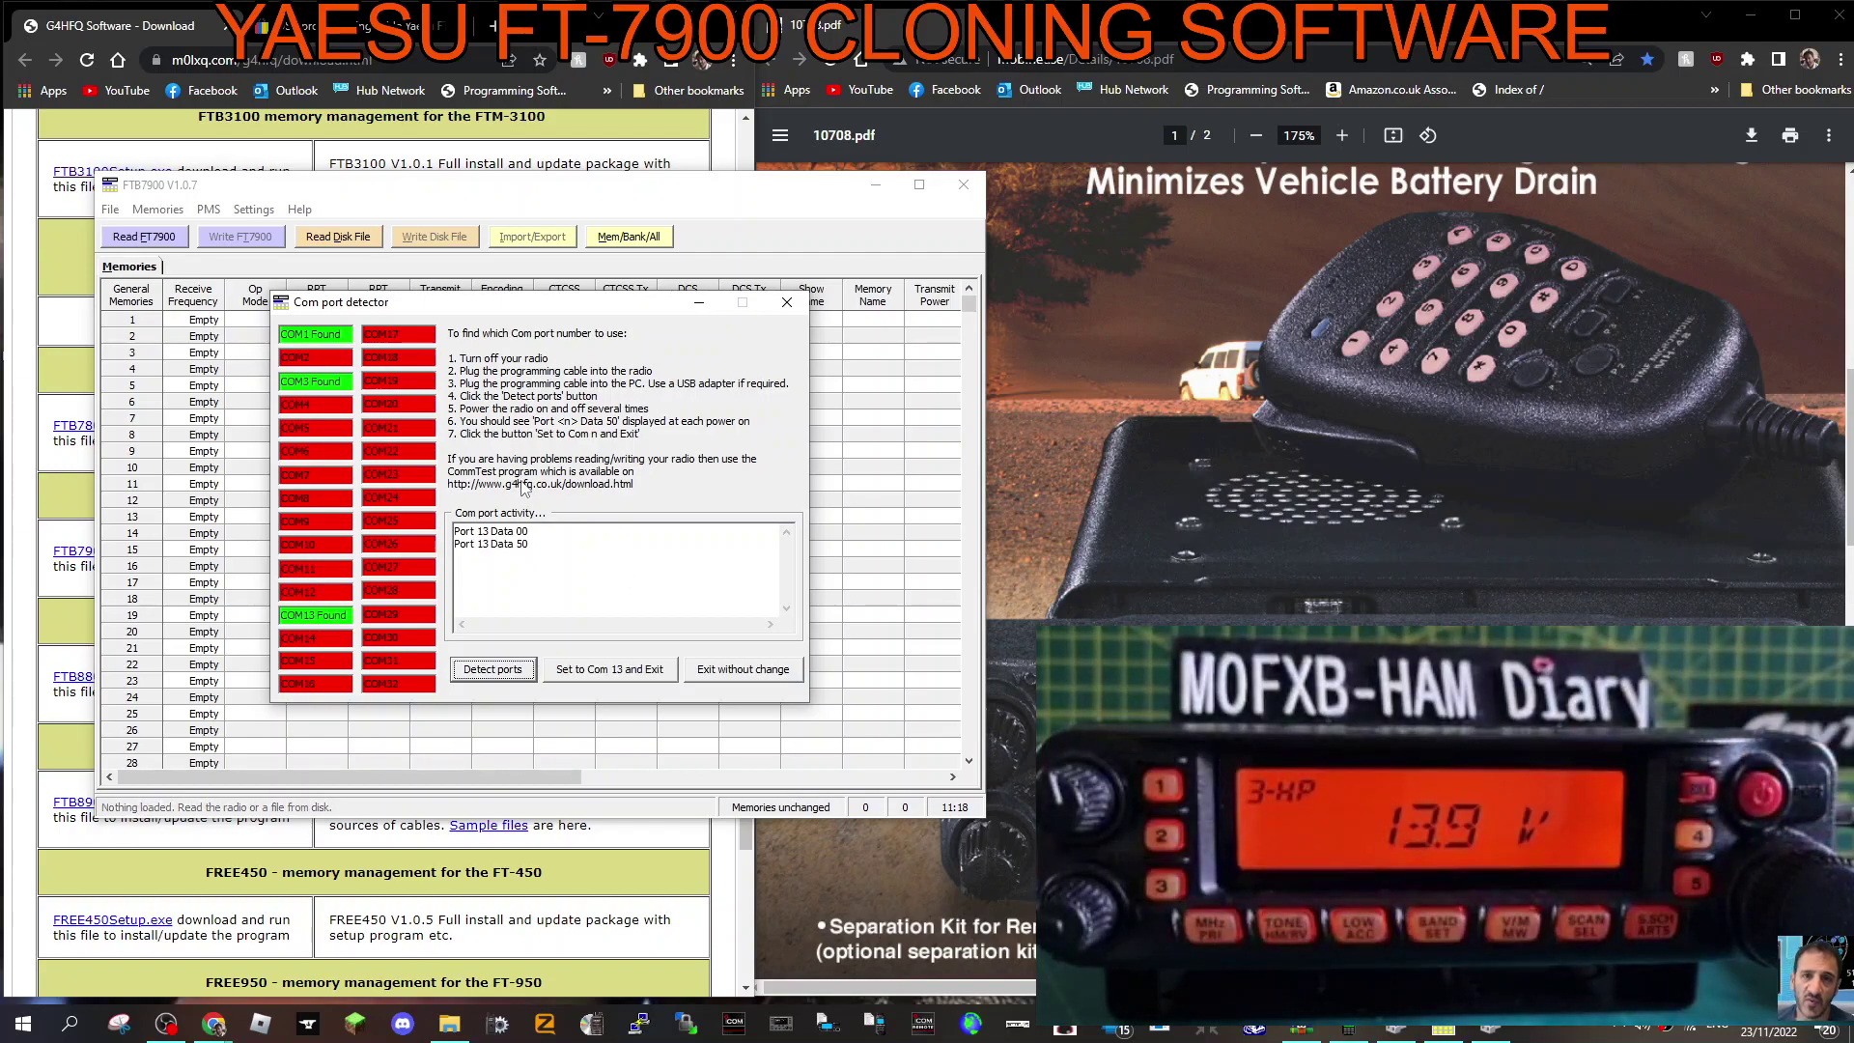
left_click(609, 671)
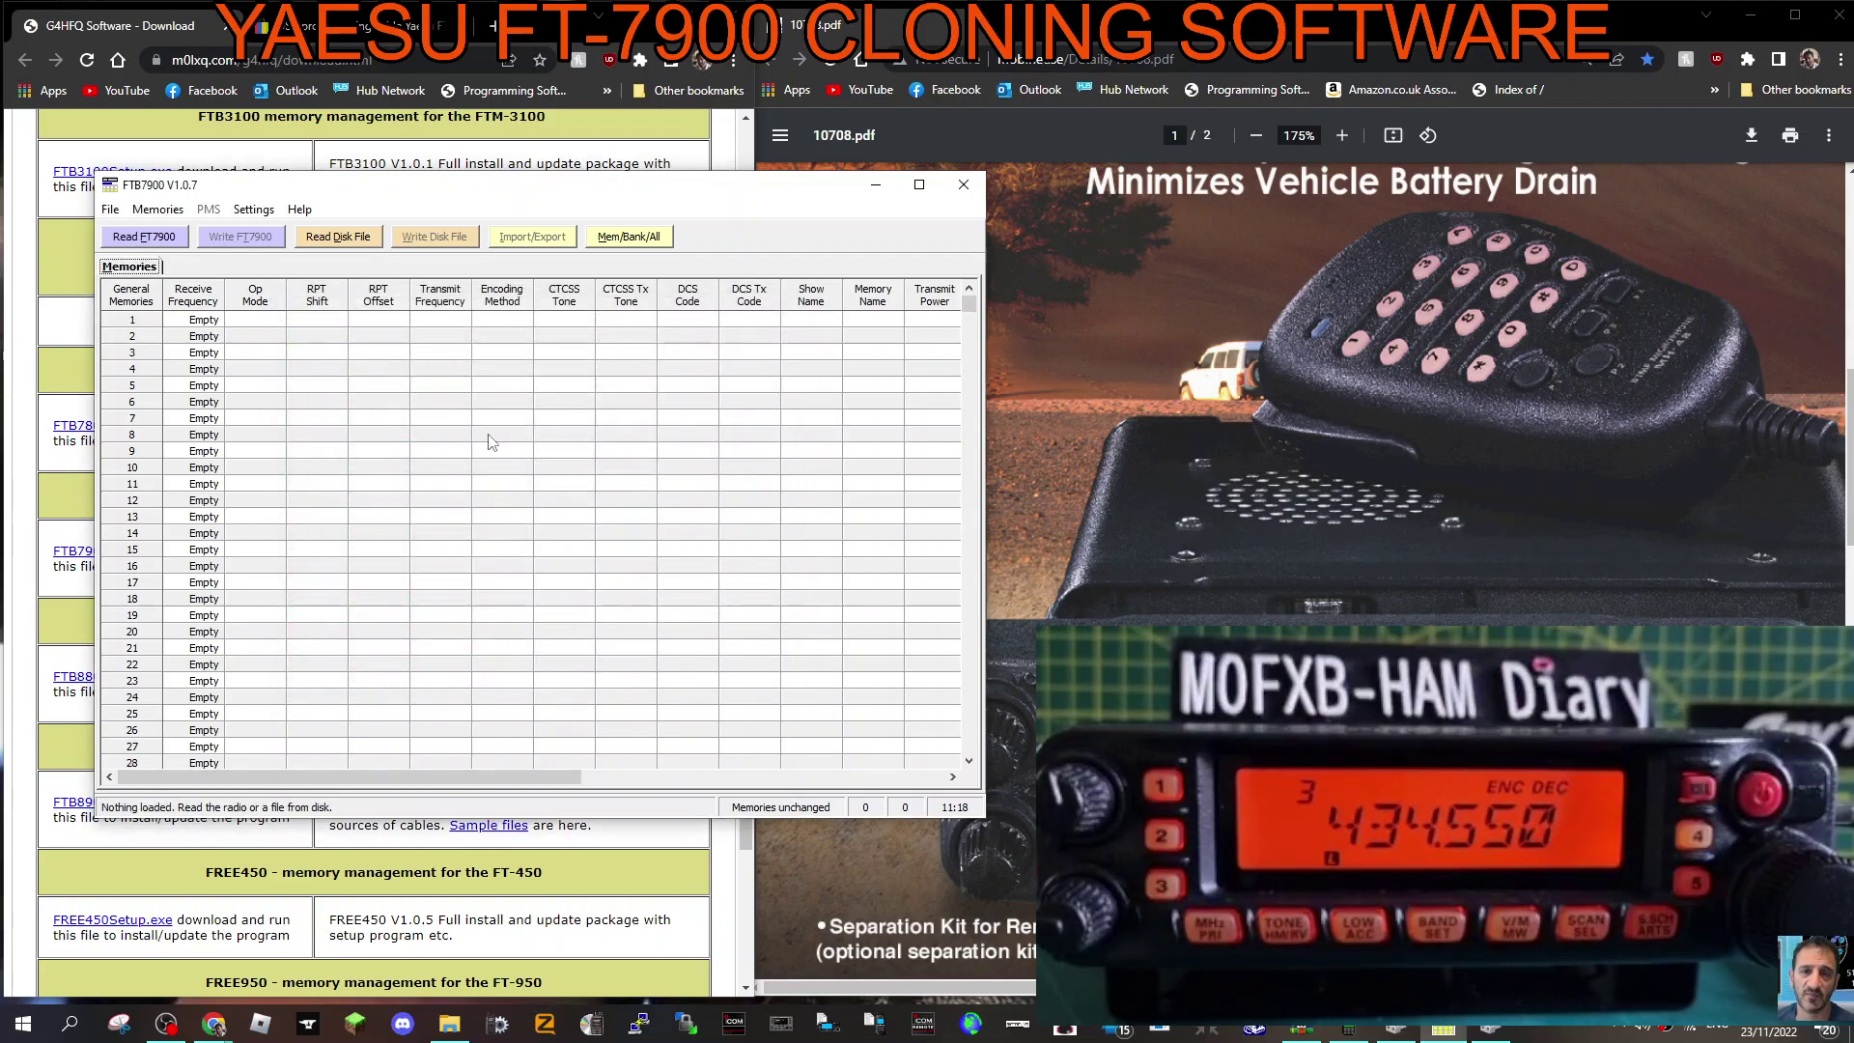
Start the FT7900 memory read and confirm the radio is ready in CLONE mode
left_click(140, 240)
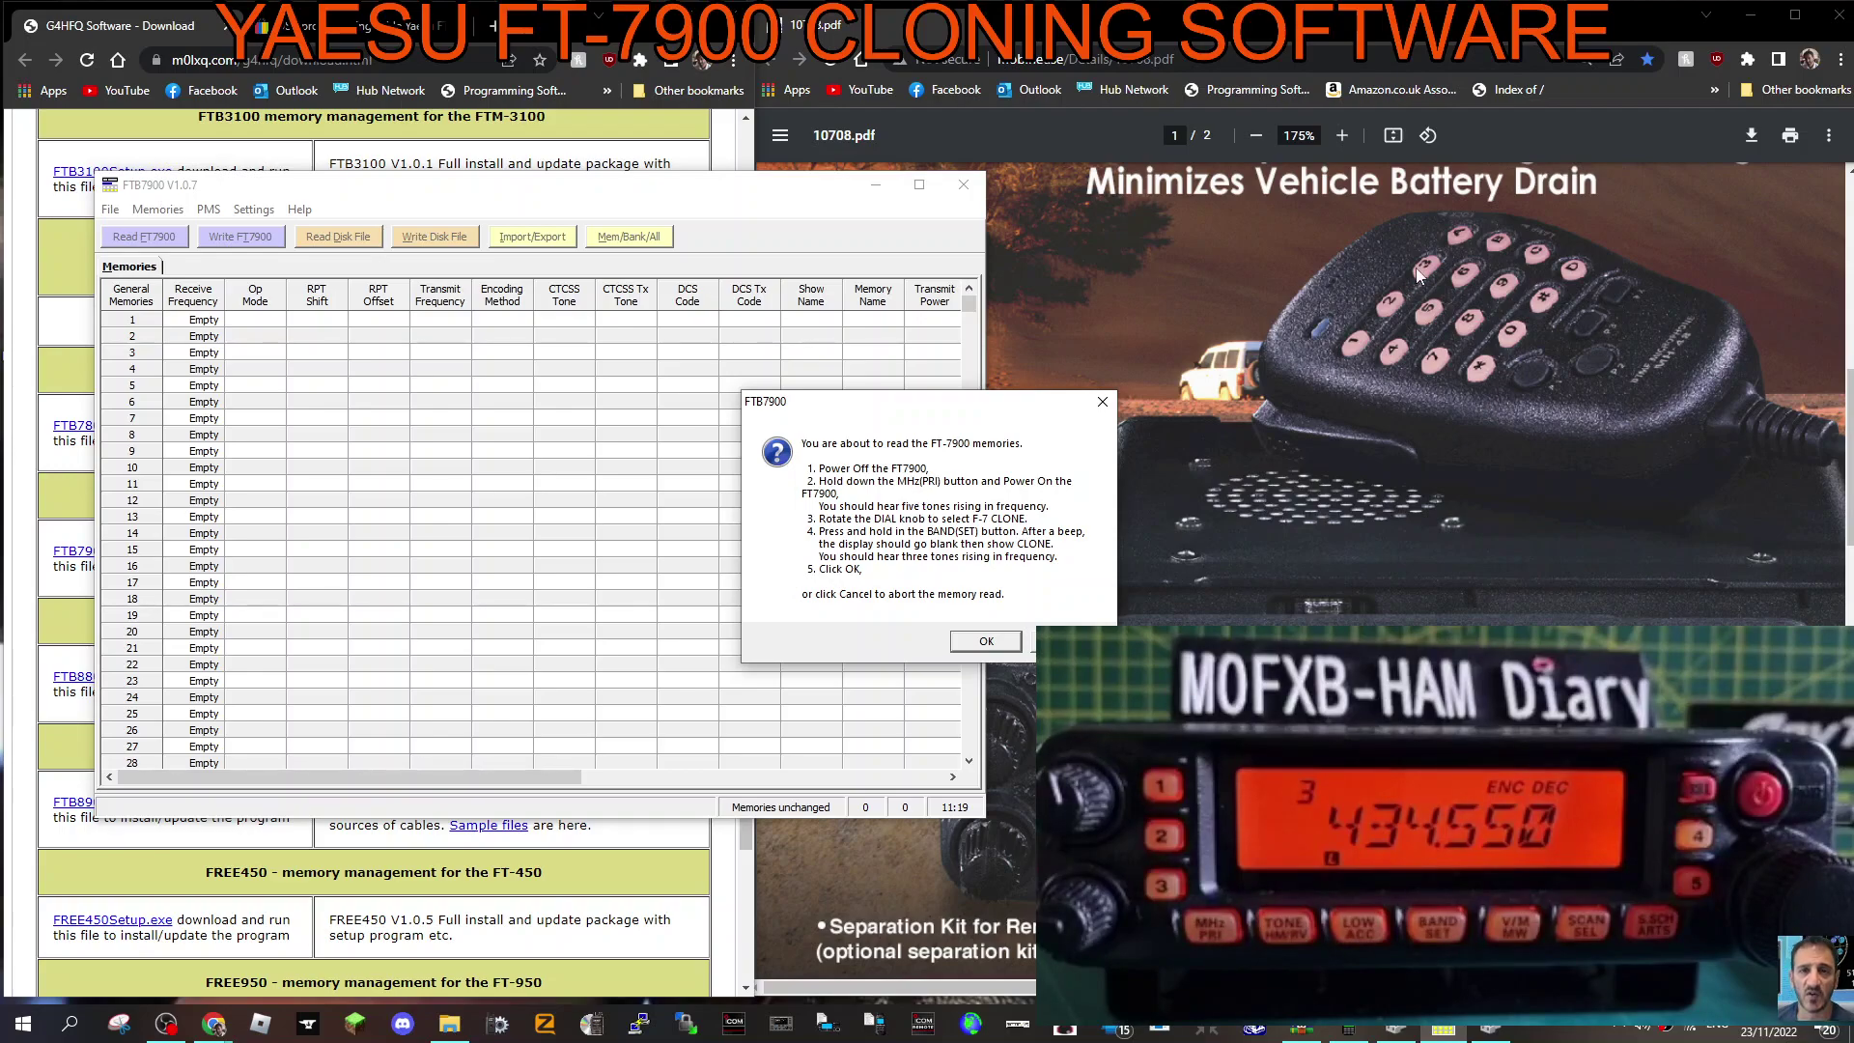
left_click_drag(1000, 401, 713, 398)
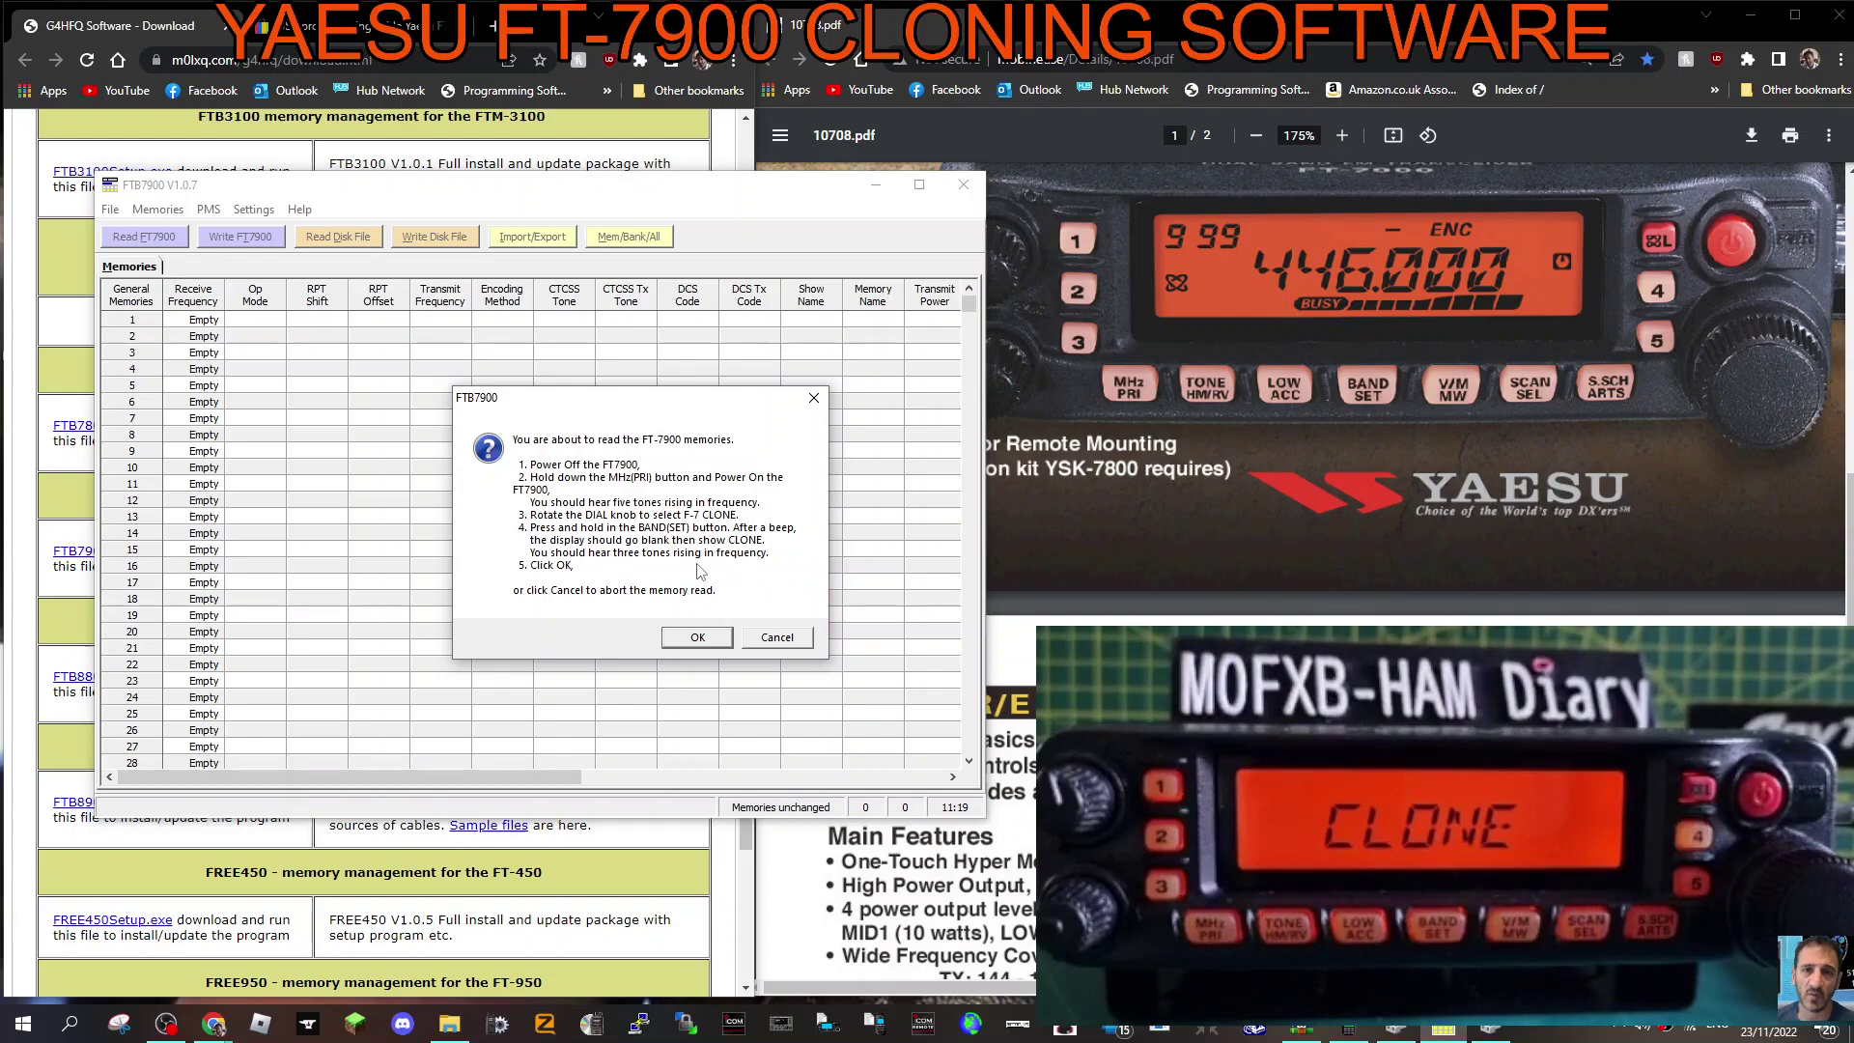
left_click(693, 640)
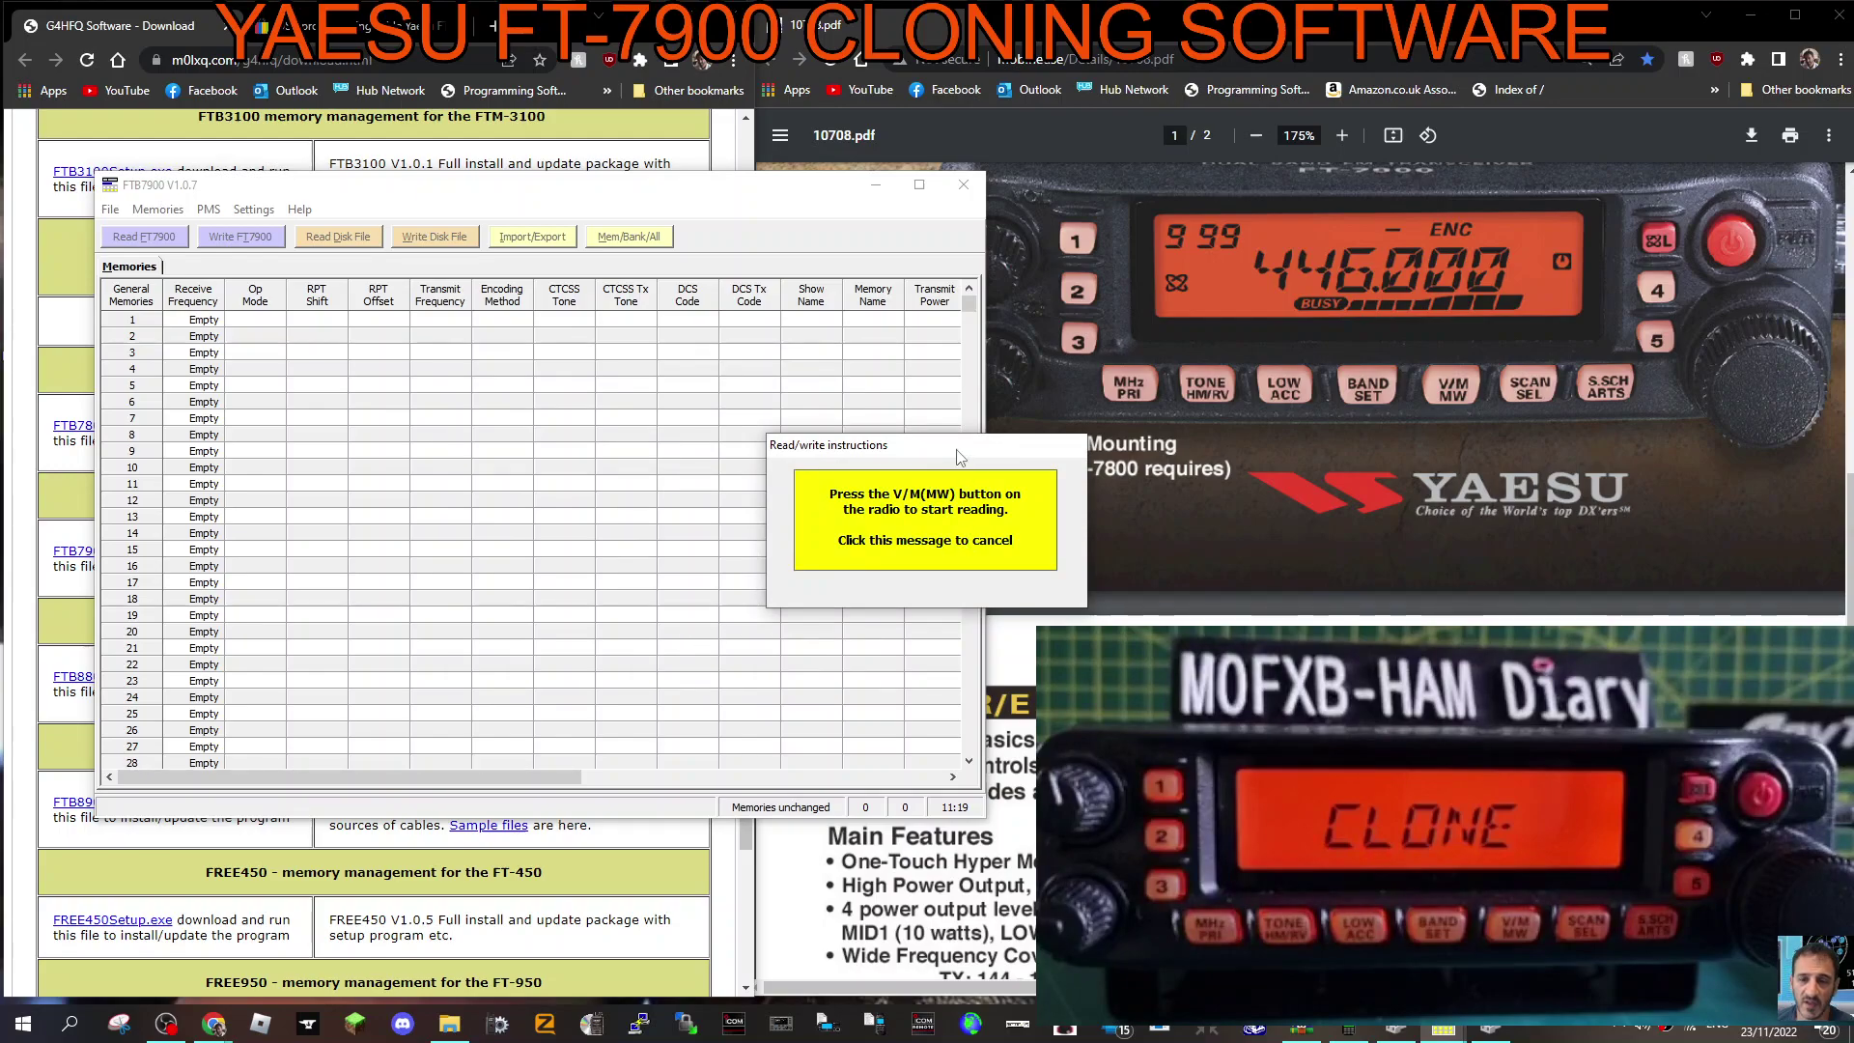
Move the waiting notice aside while the radio sends its memories
left_click_drag(959, 457, 425, 364)
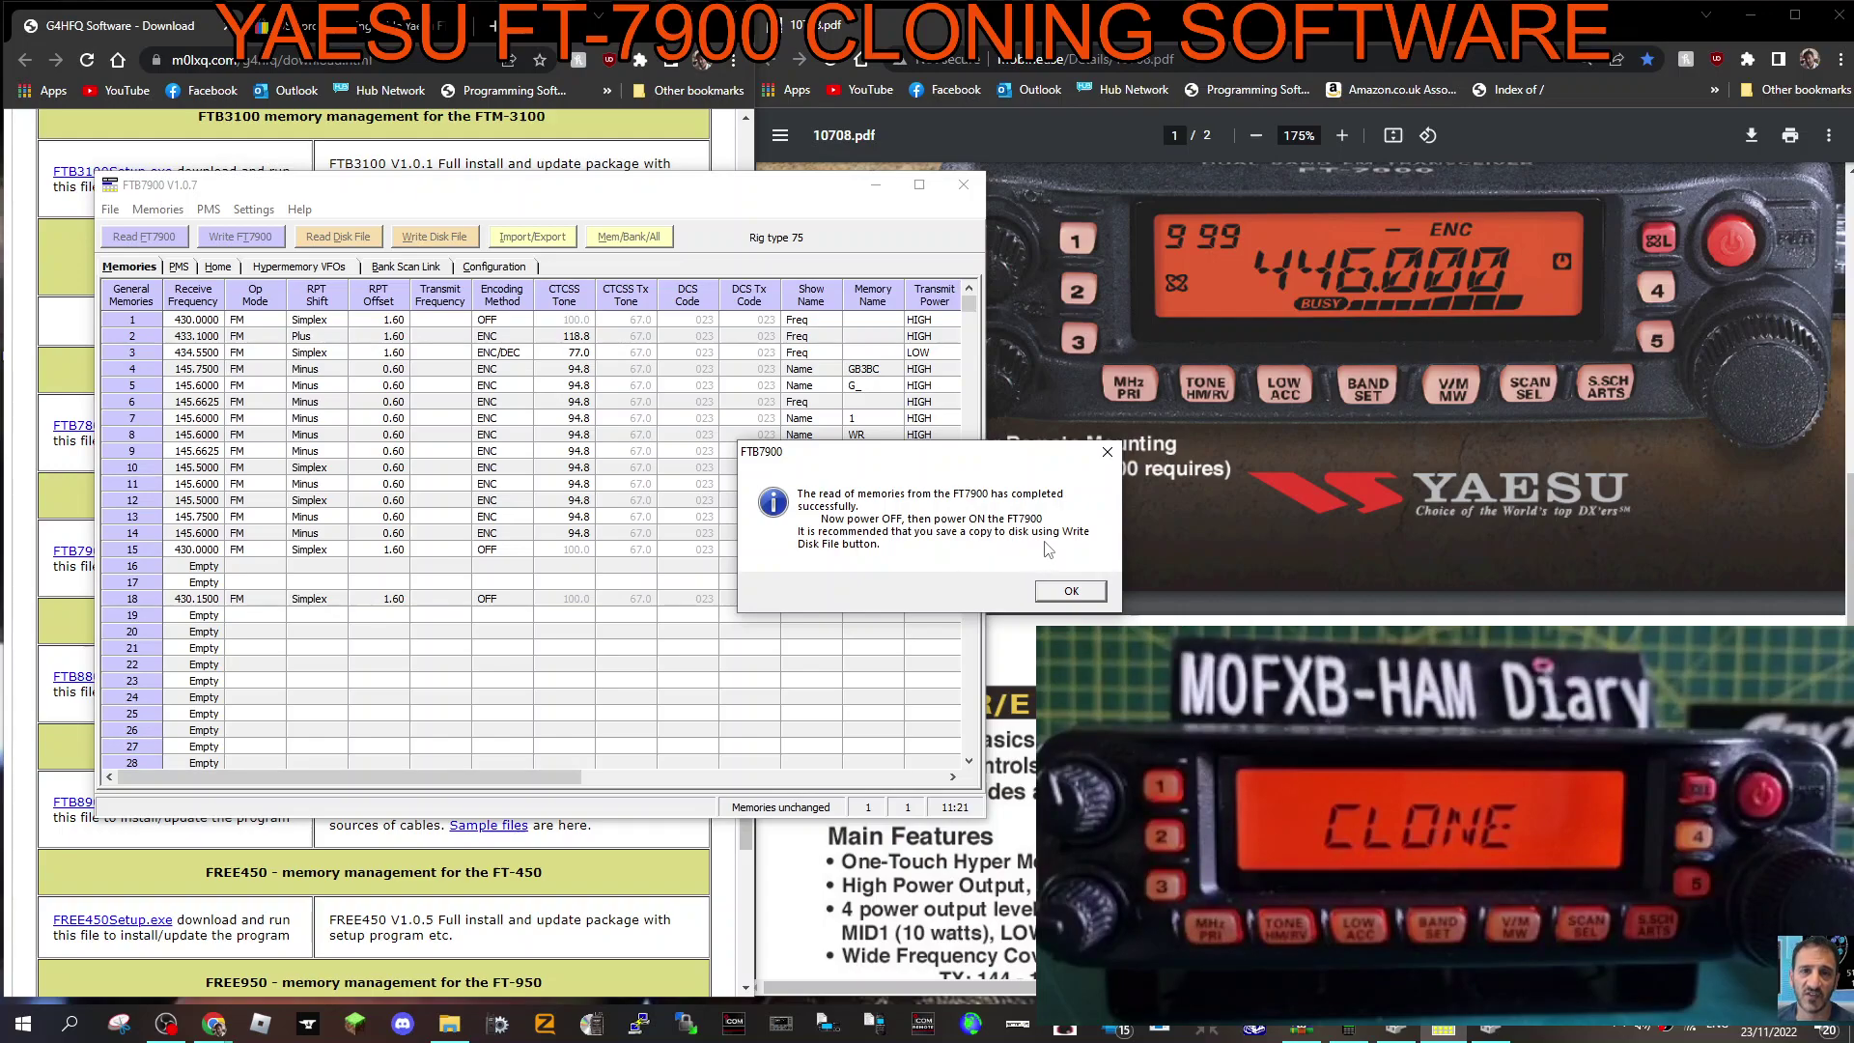
Dismiss the read-completed notice and save the memories as 7900.79r in Desktop > YAESU FT7900
left_click(1081, 592)
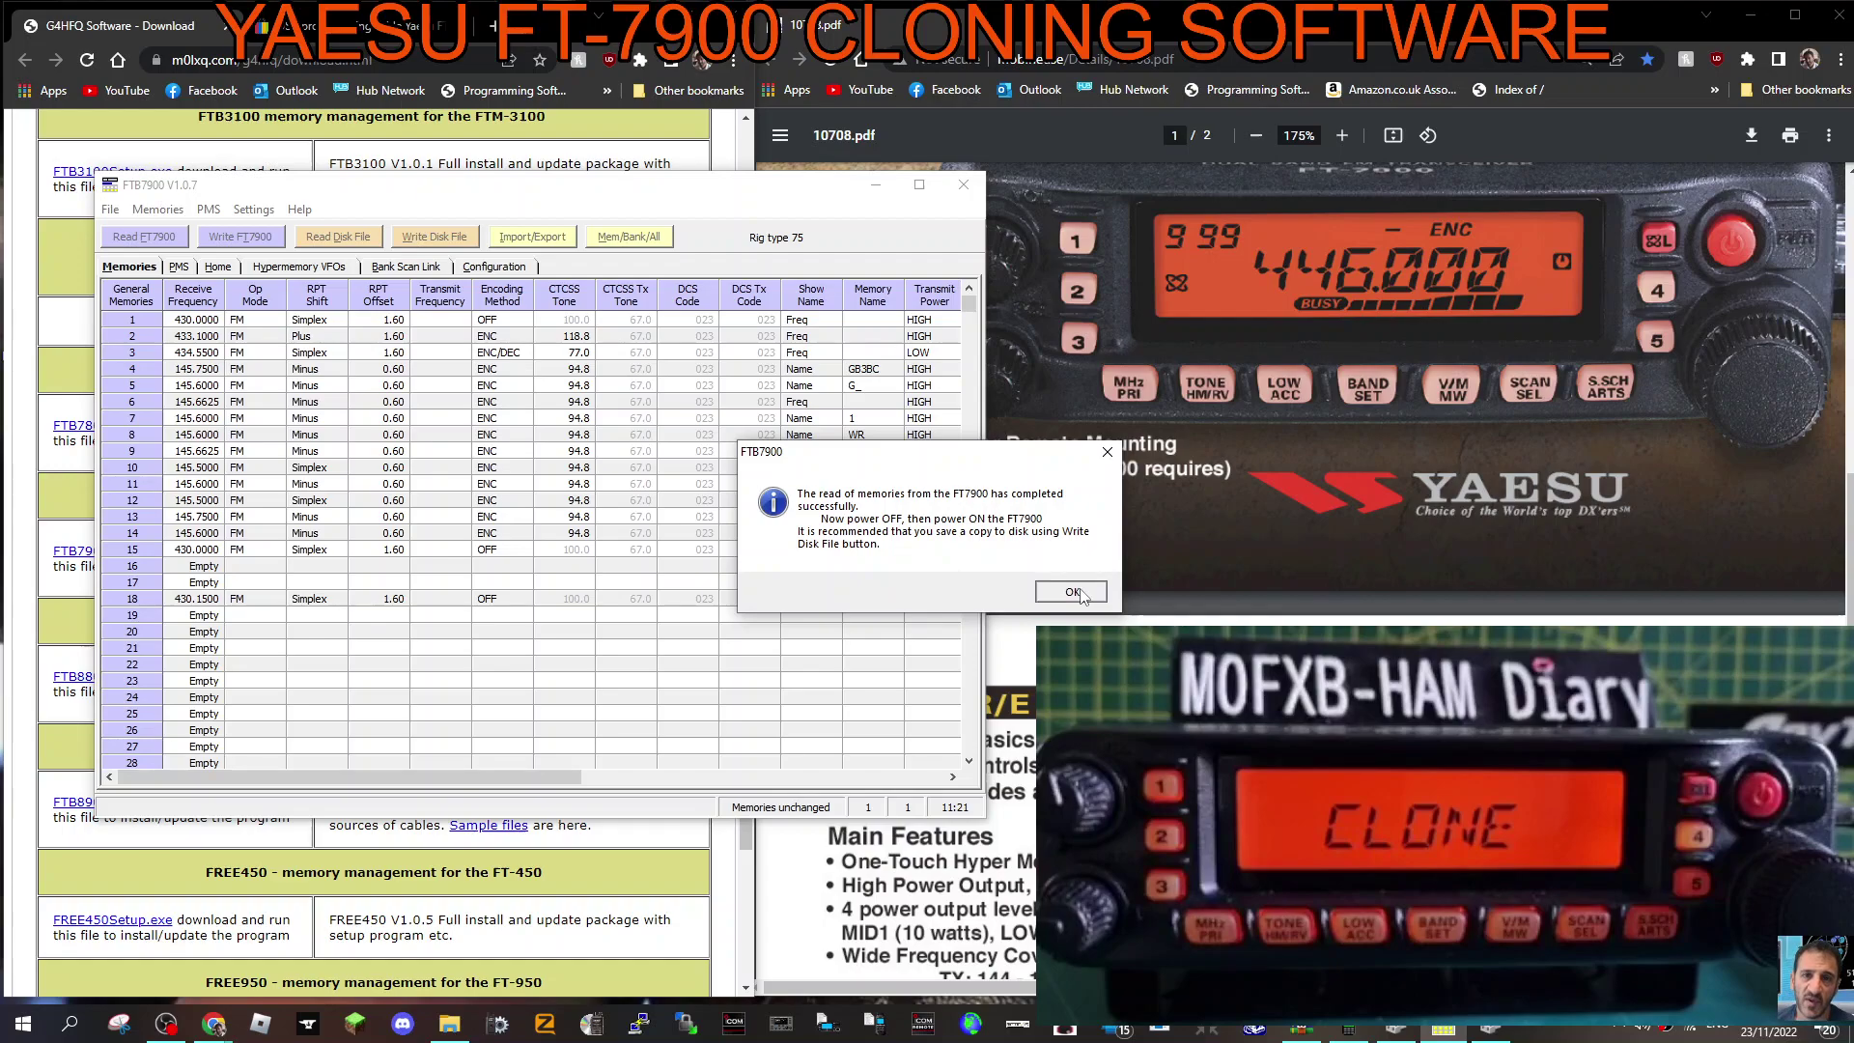
left_click(110, 209)
left_click(154, 260)
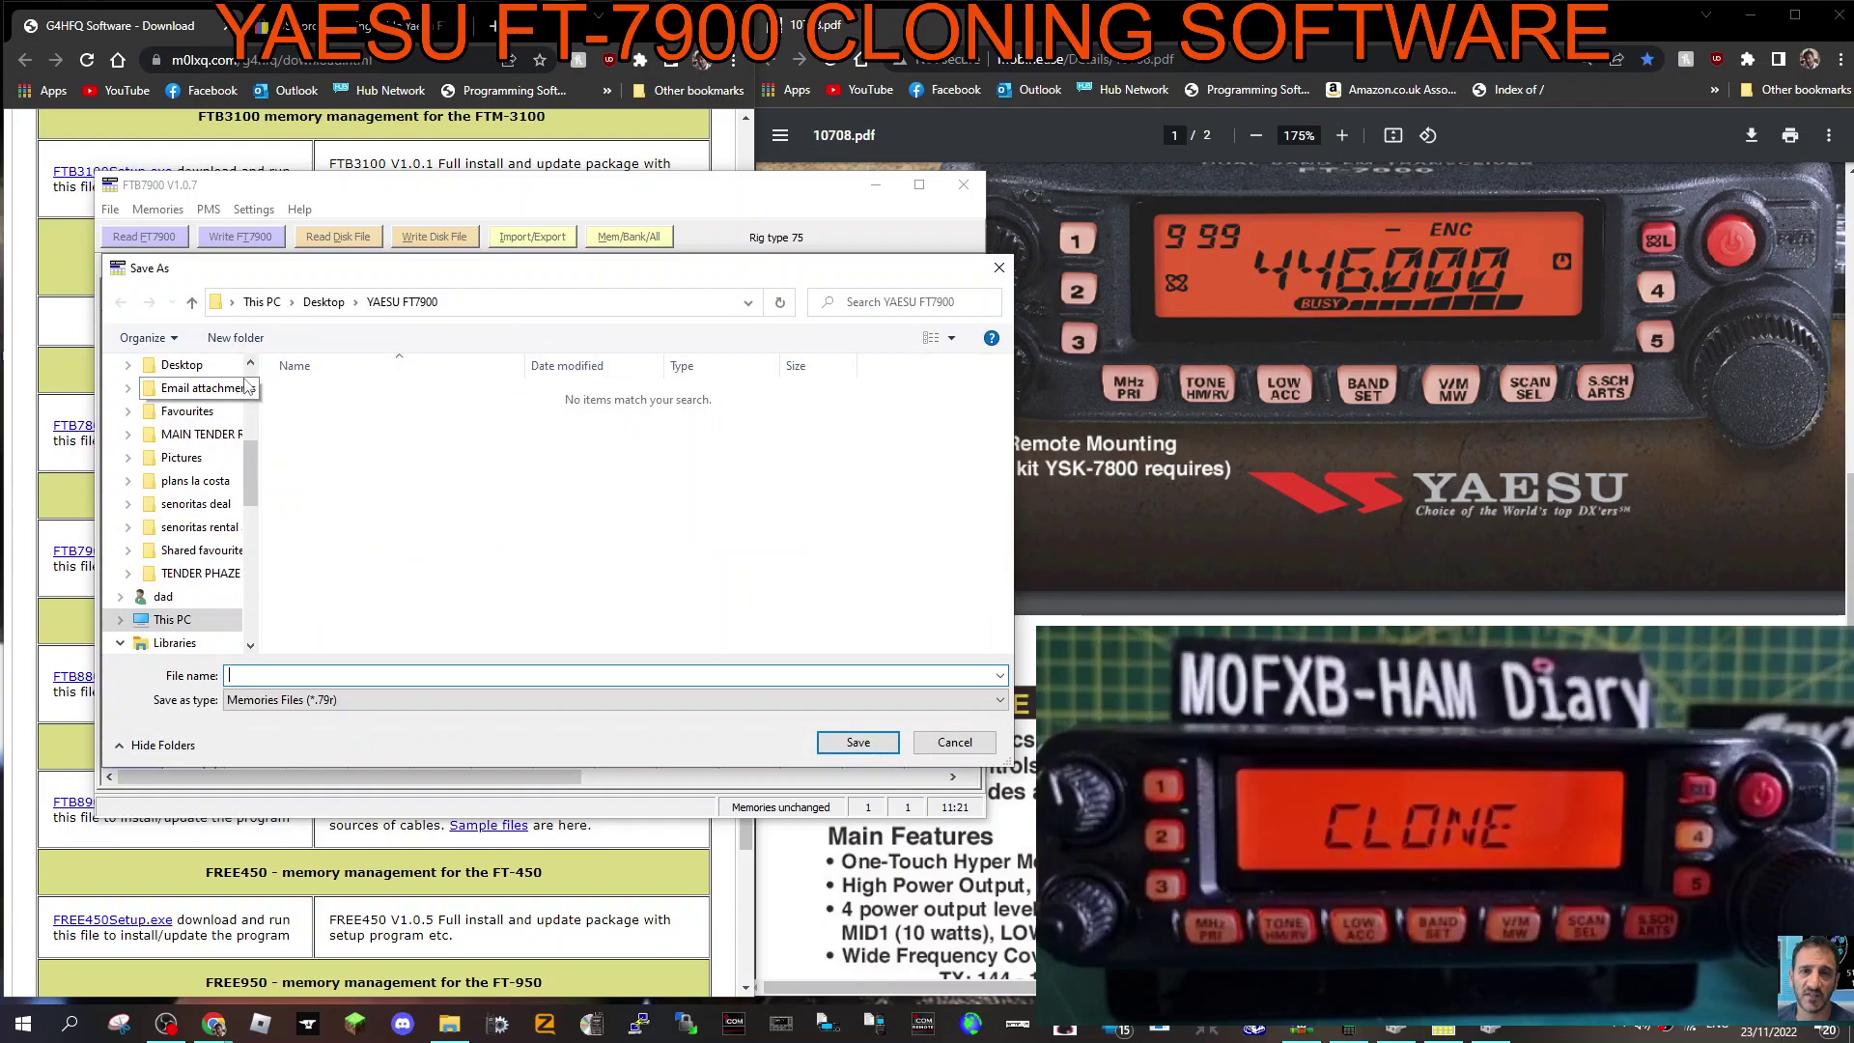
scroll(245, 379, "up", 4)
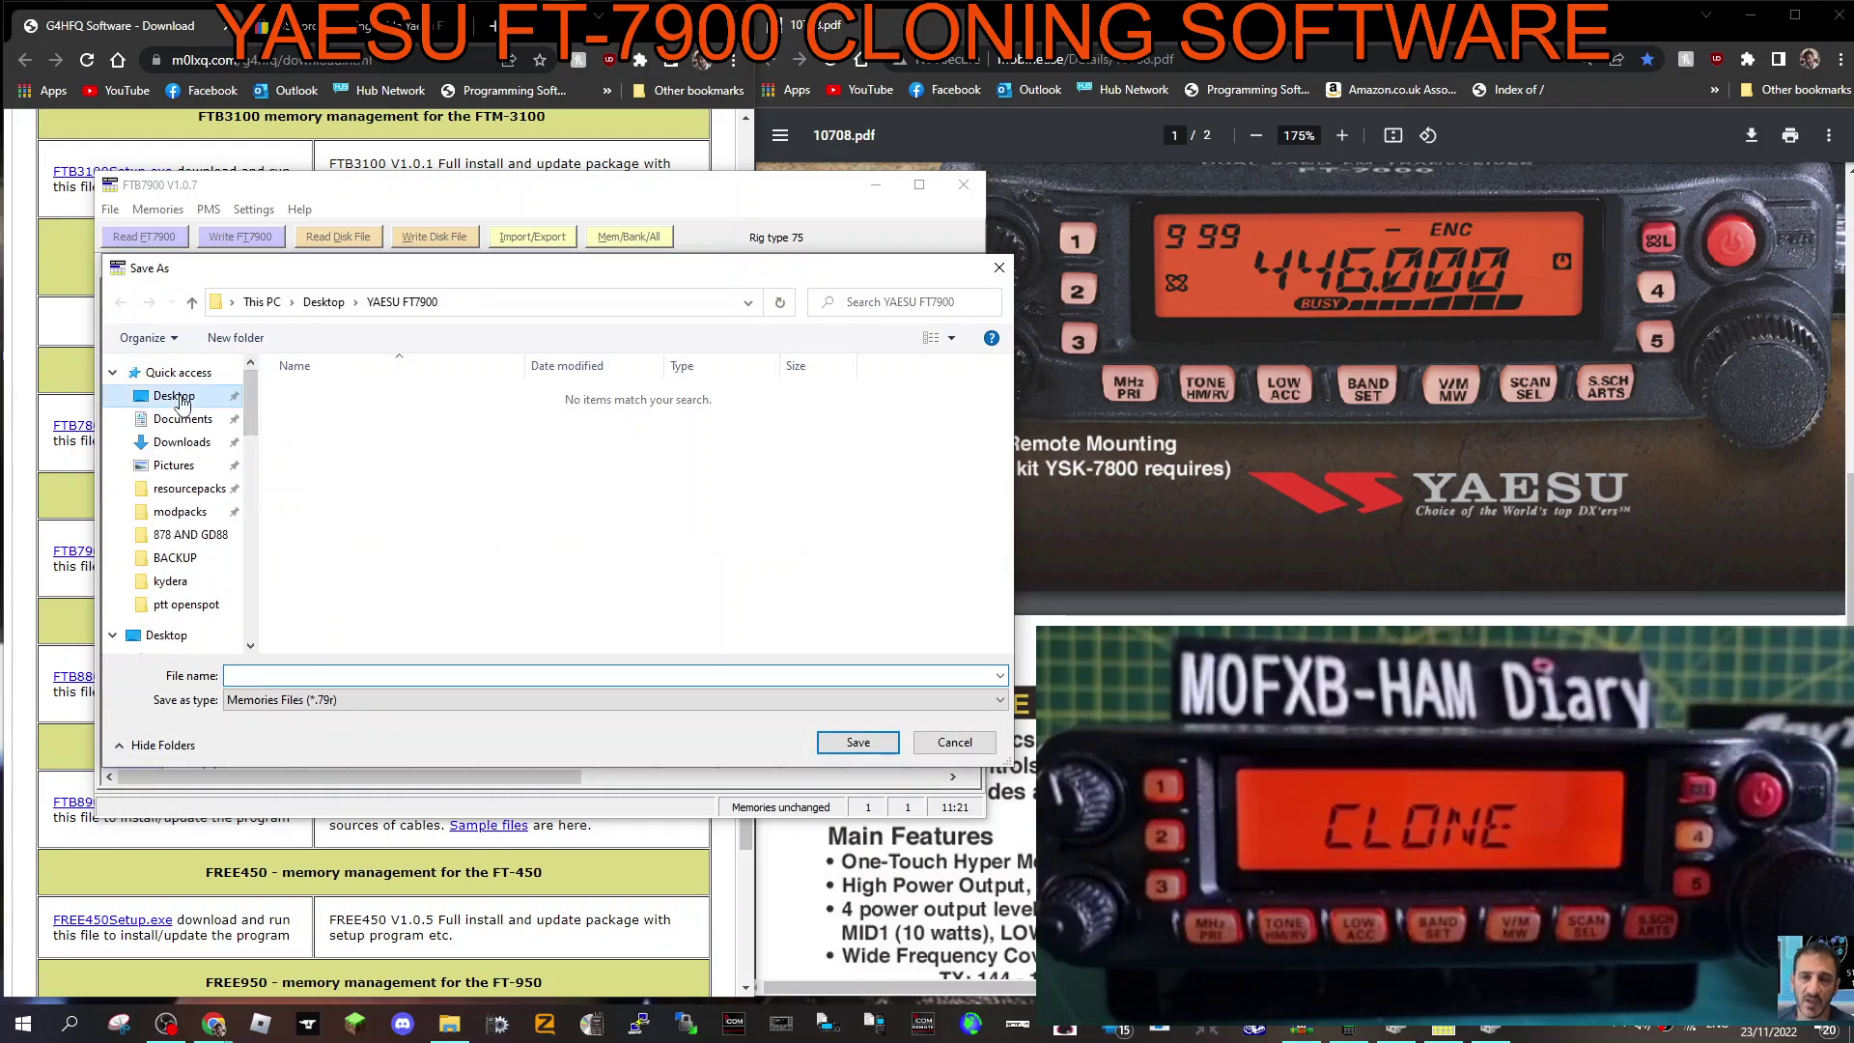
left_click(177, 397)
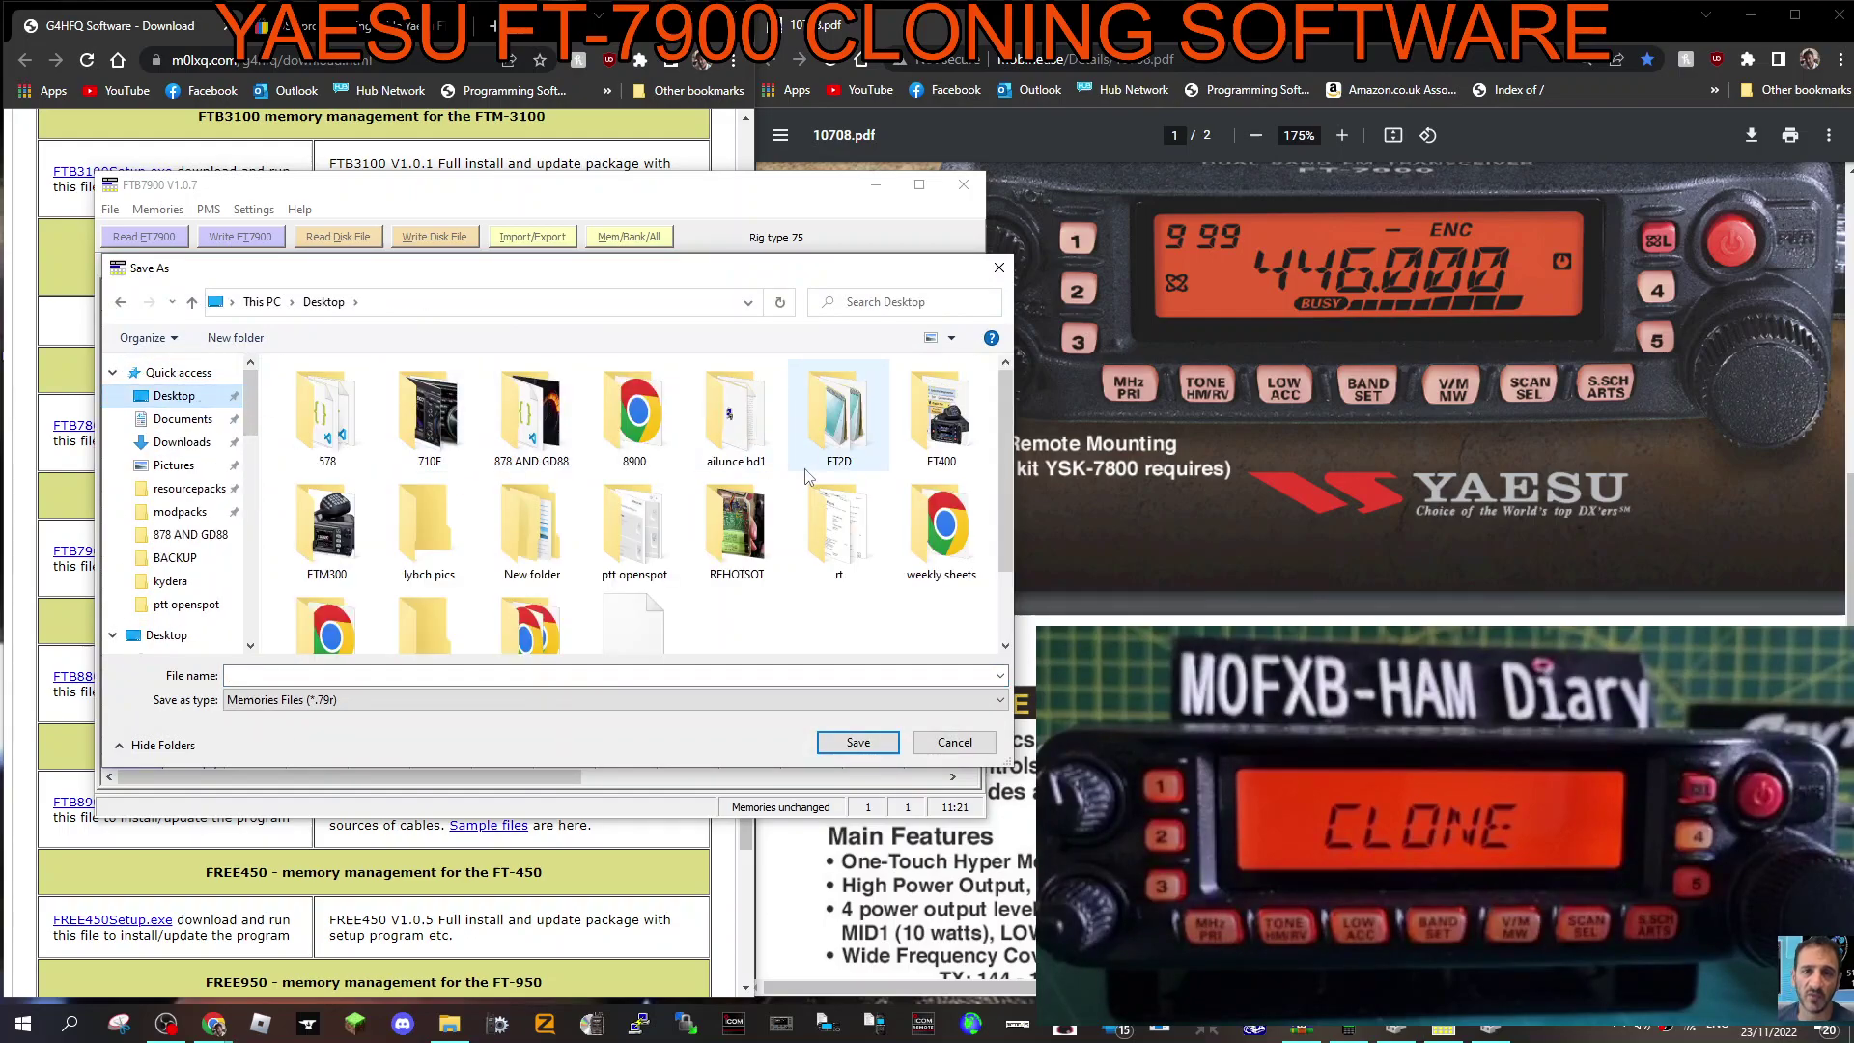
scroll(807, 475, "down", 2)
left_click(434, 563)
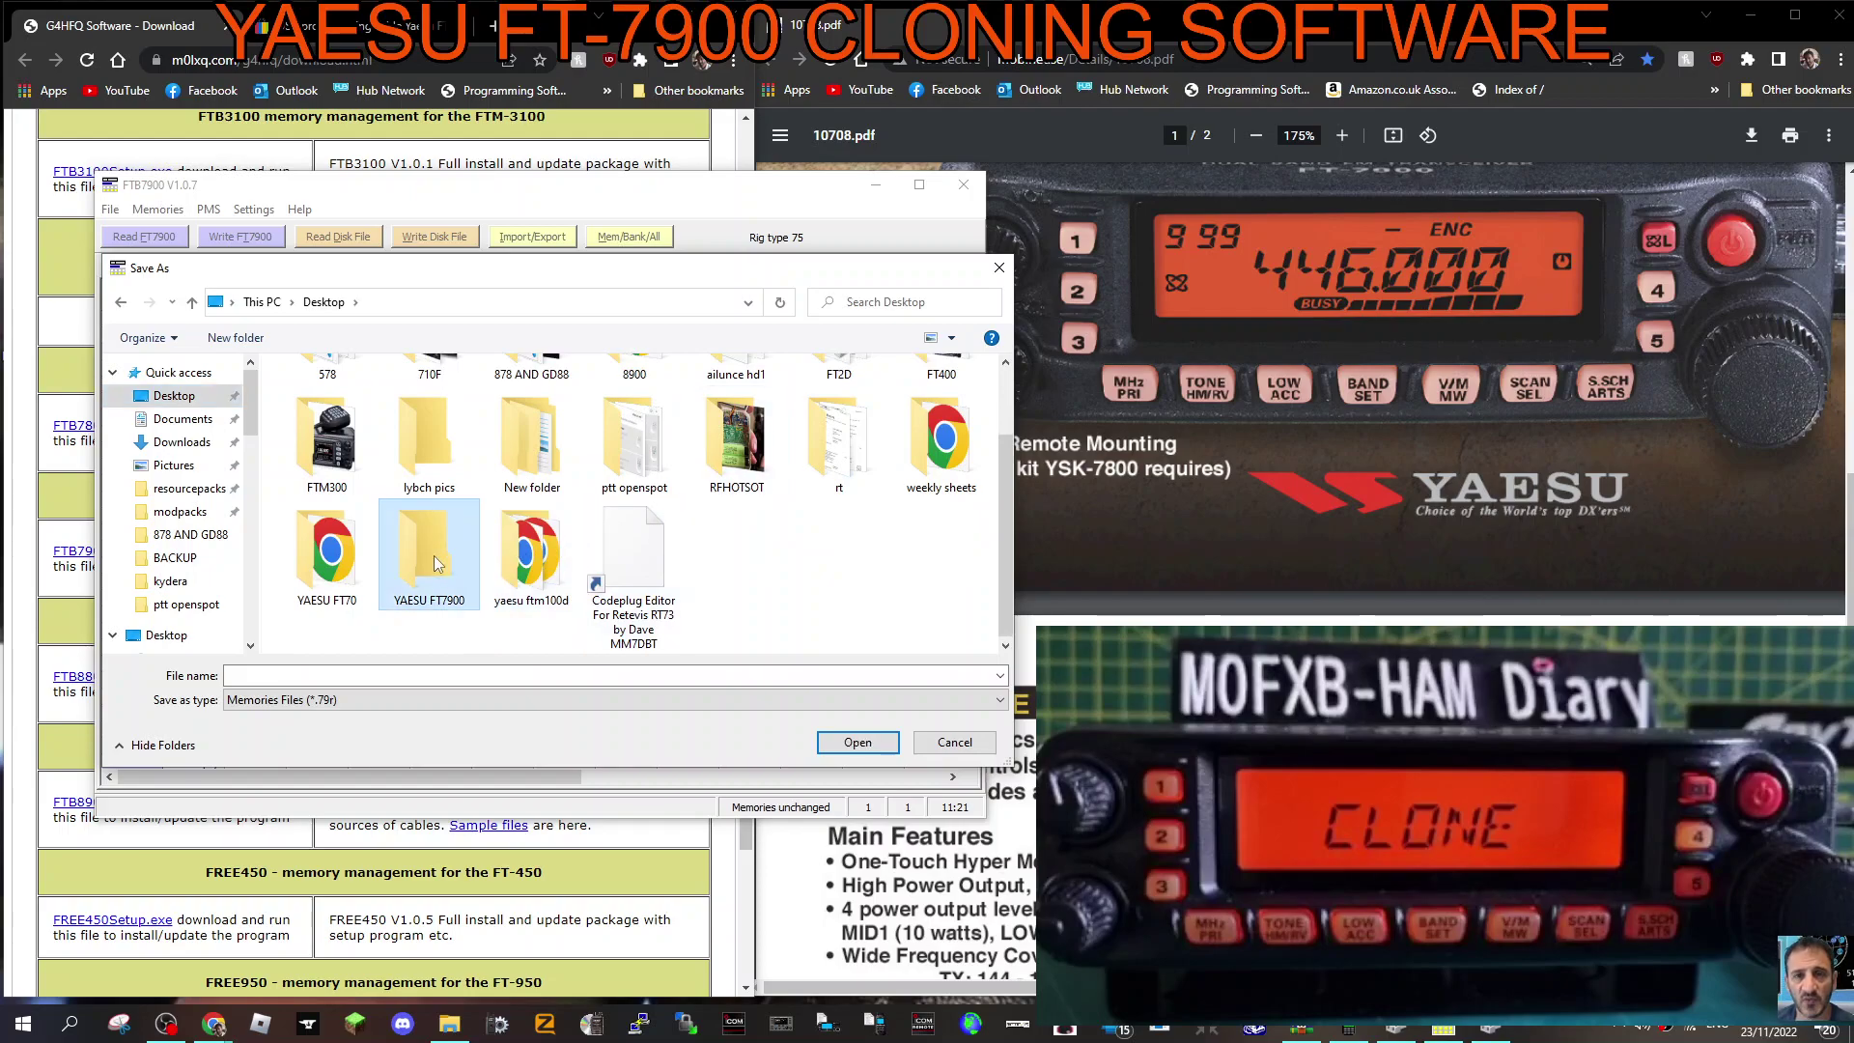
double_click(431, 526)
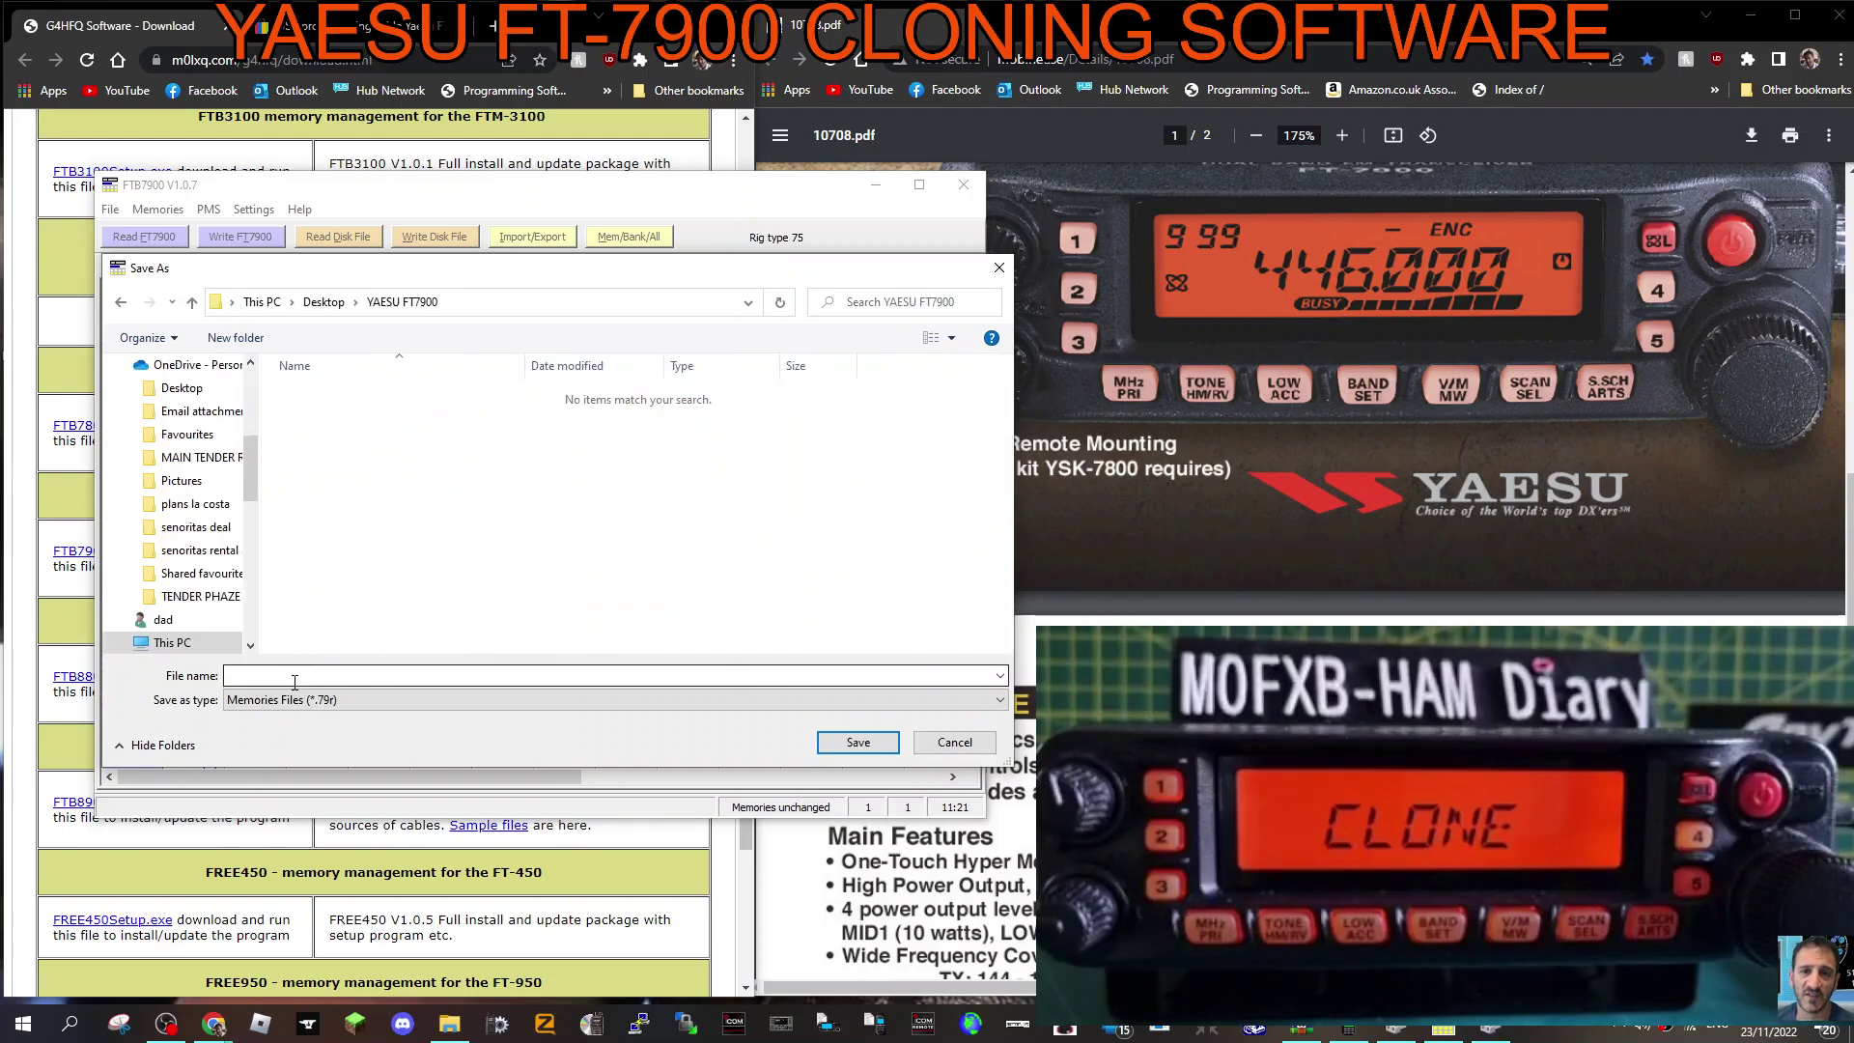
left_click(293, 678)
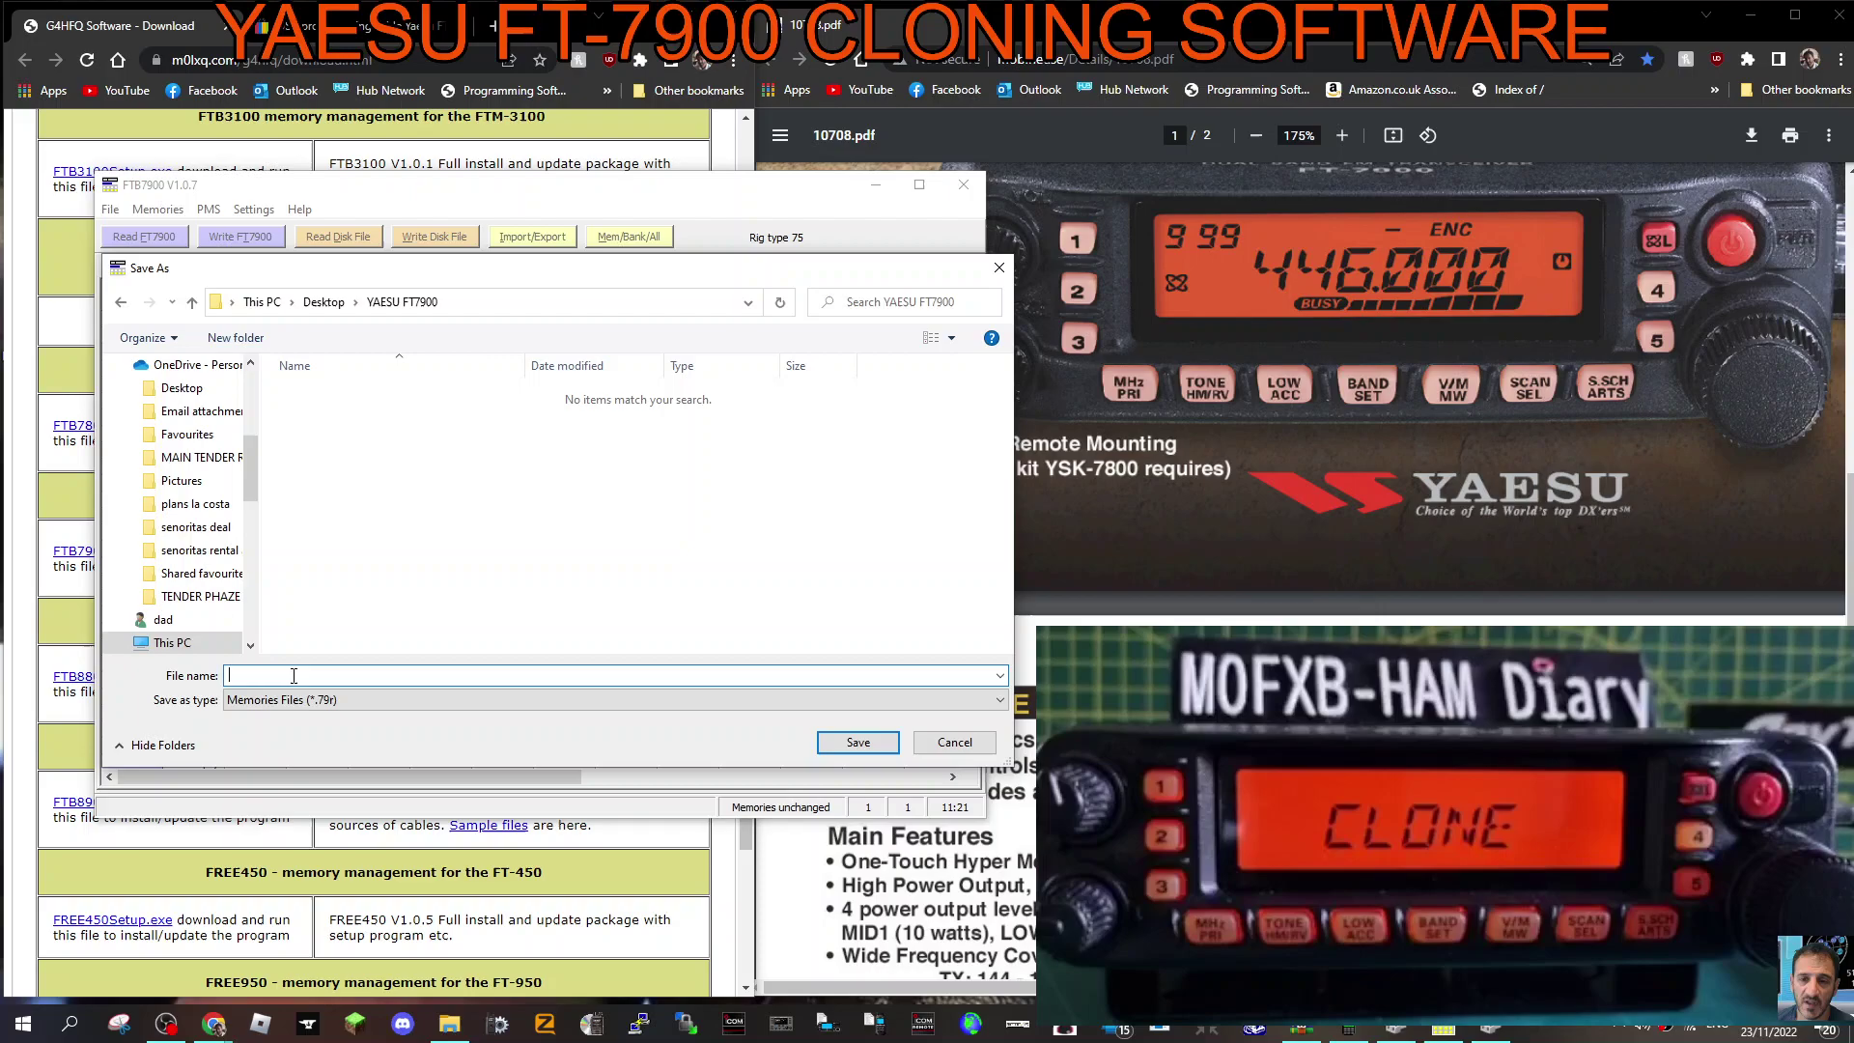
type("7900")
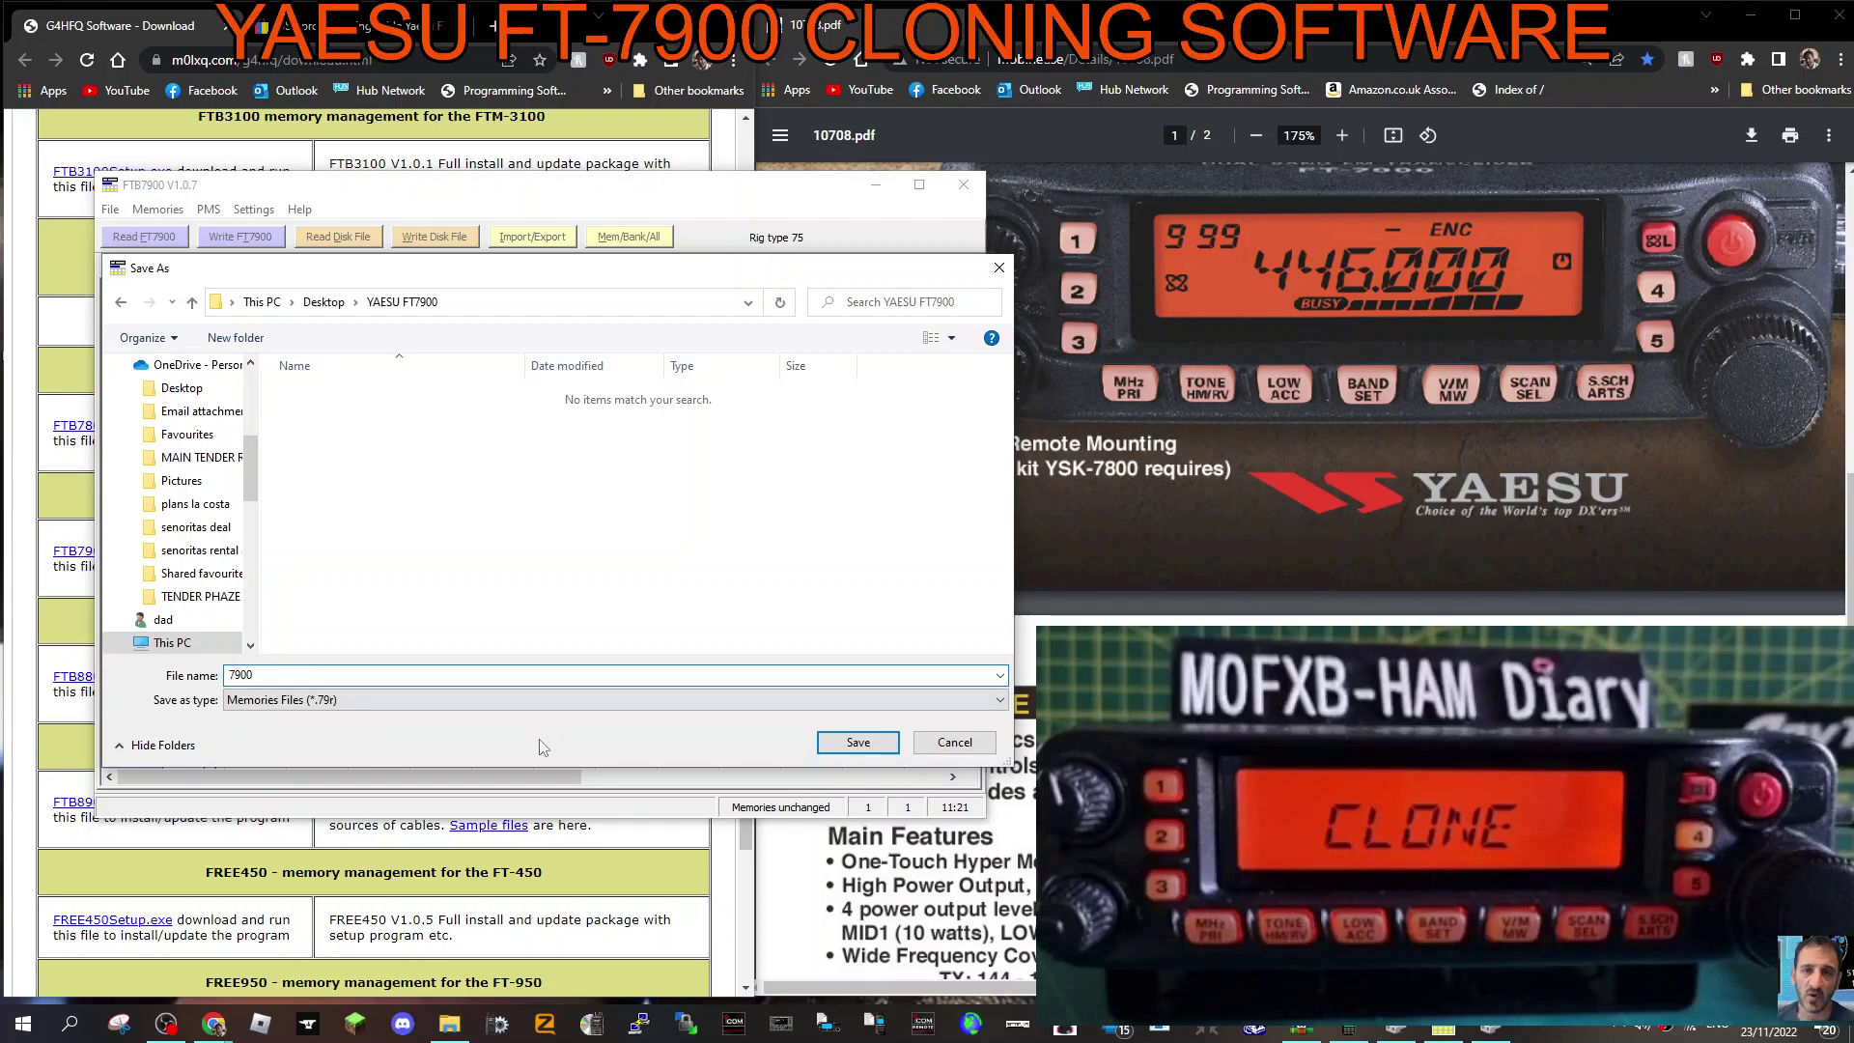
left_click(858, 742)
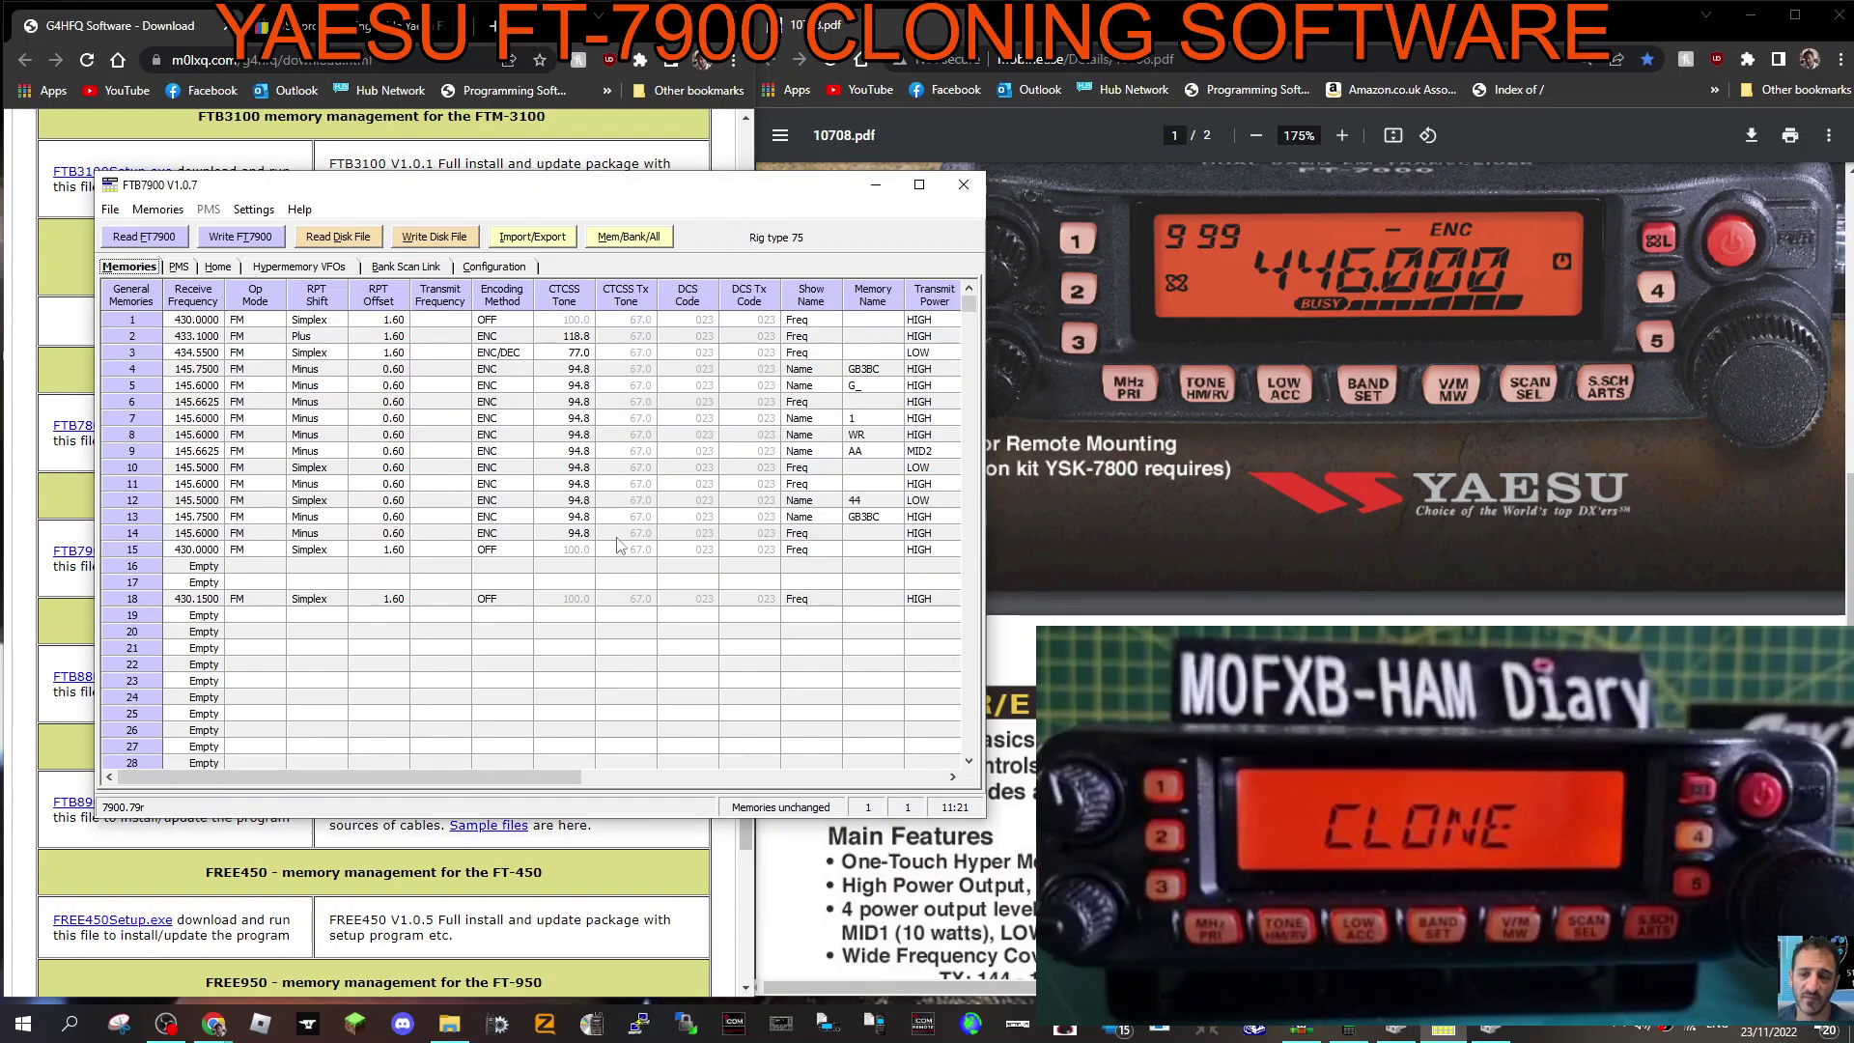
left_click_drag(985, 509, 1295, 509)
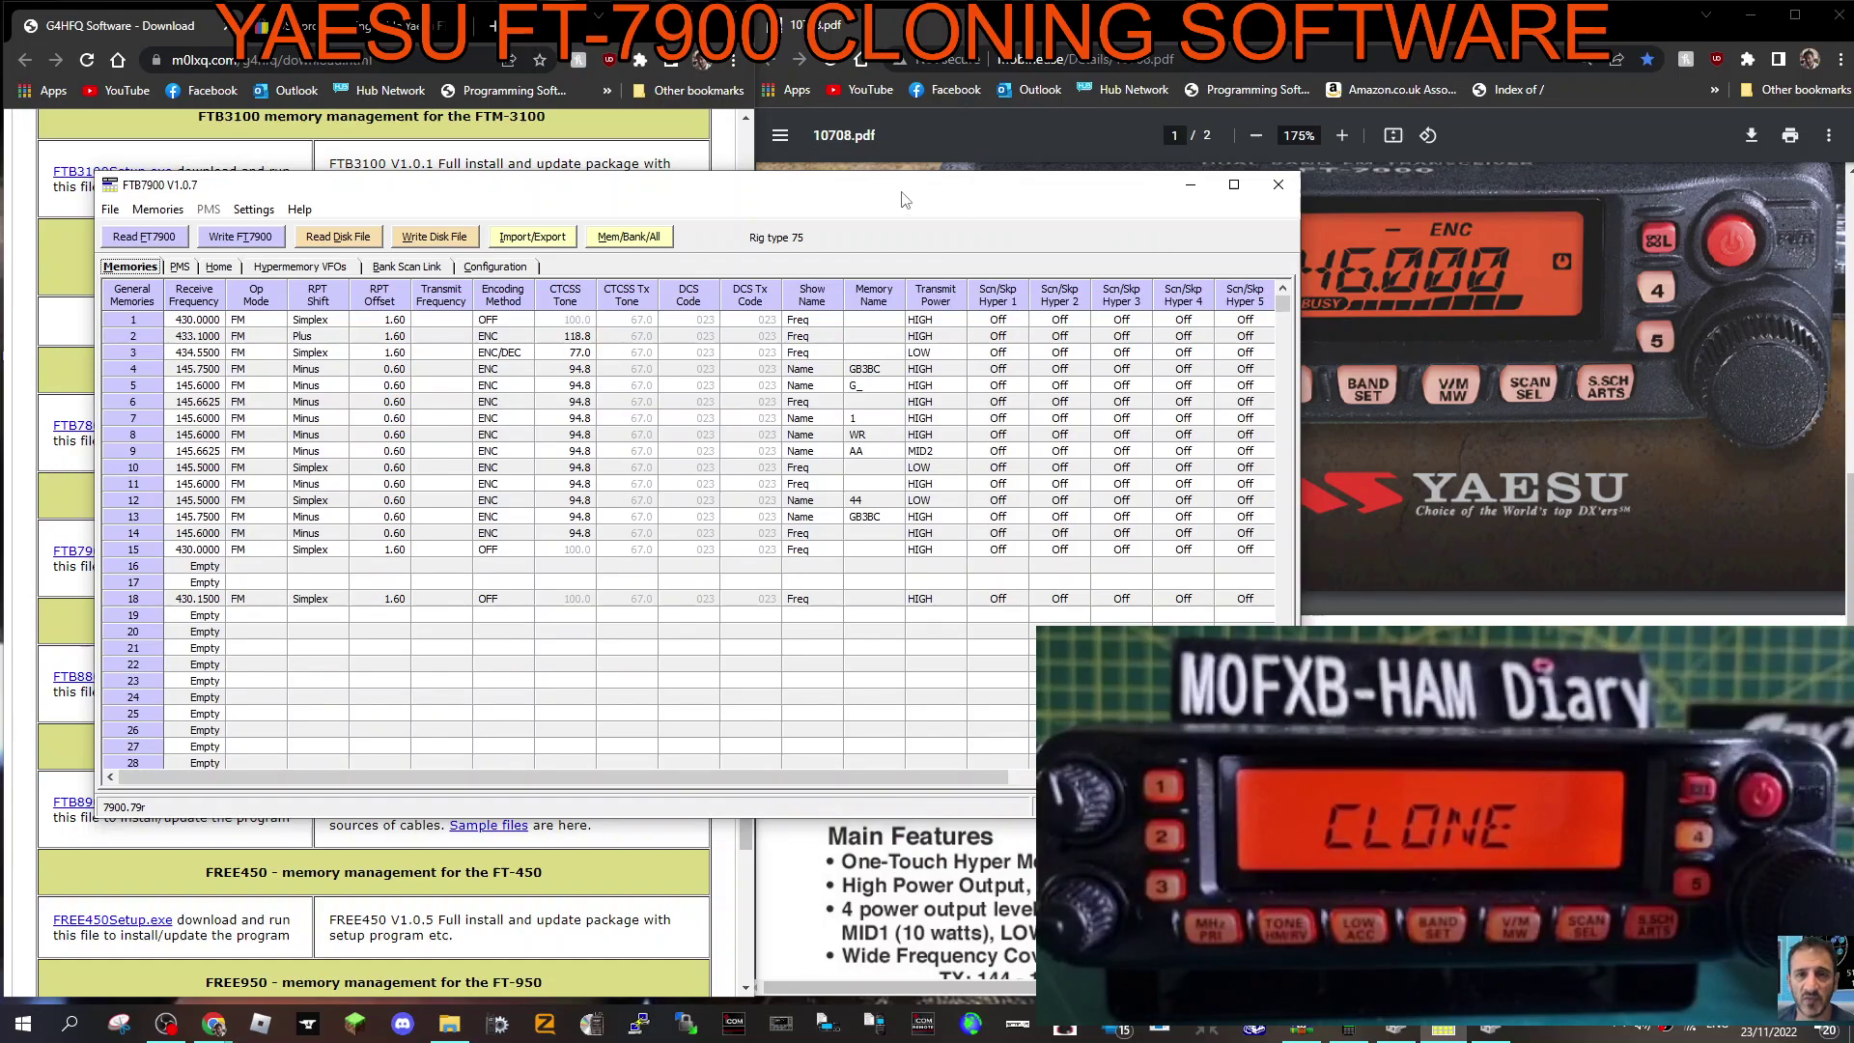
left_click_drag(904, 194, 893, 161)
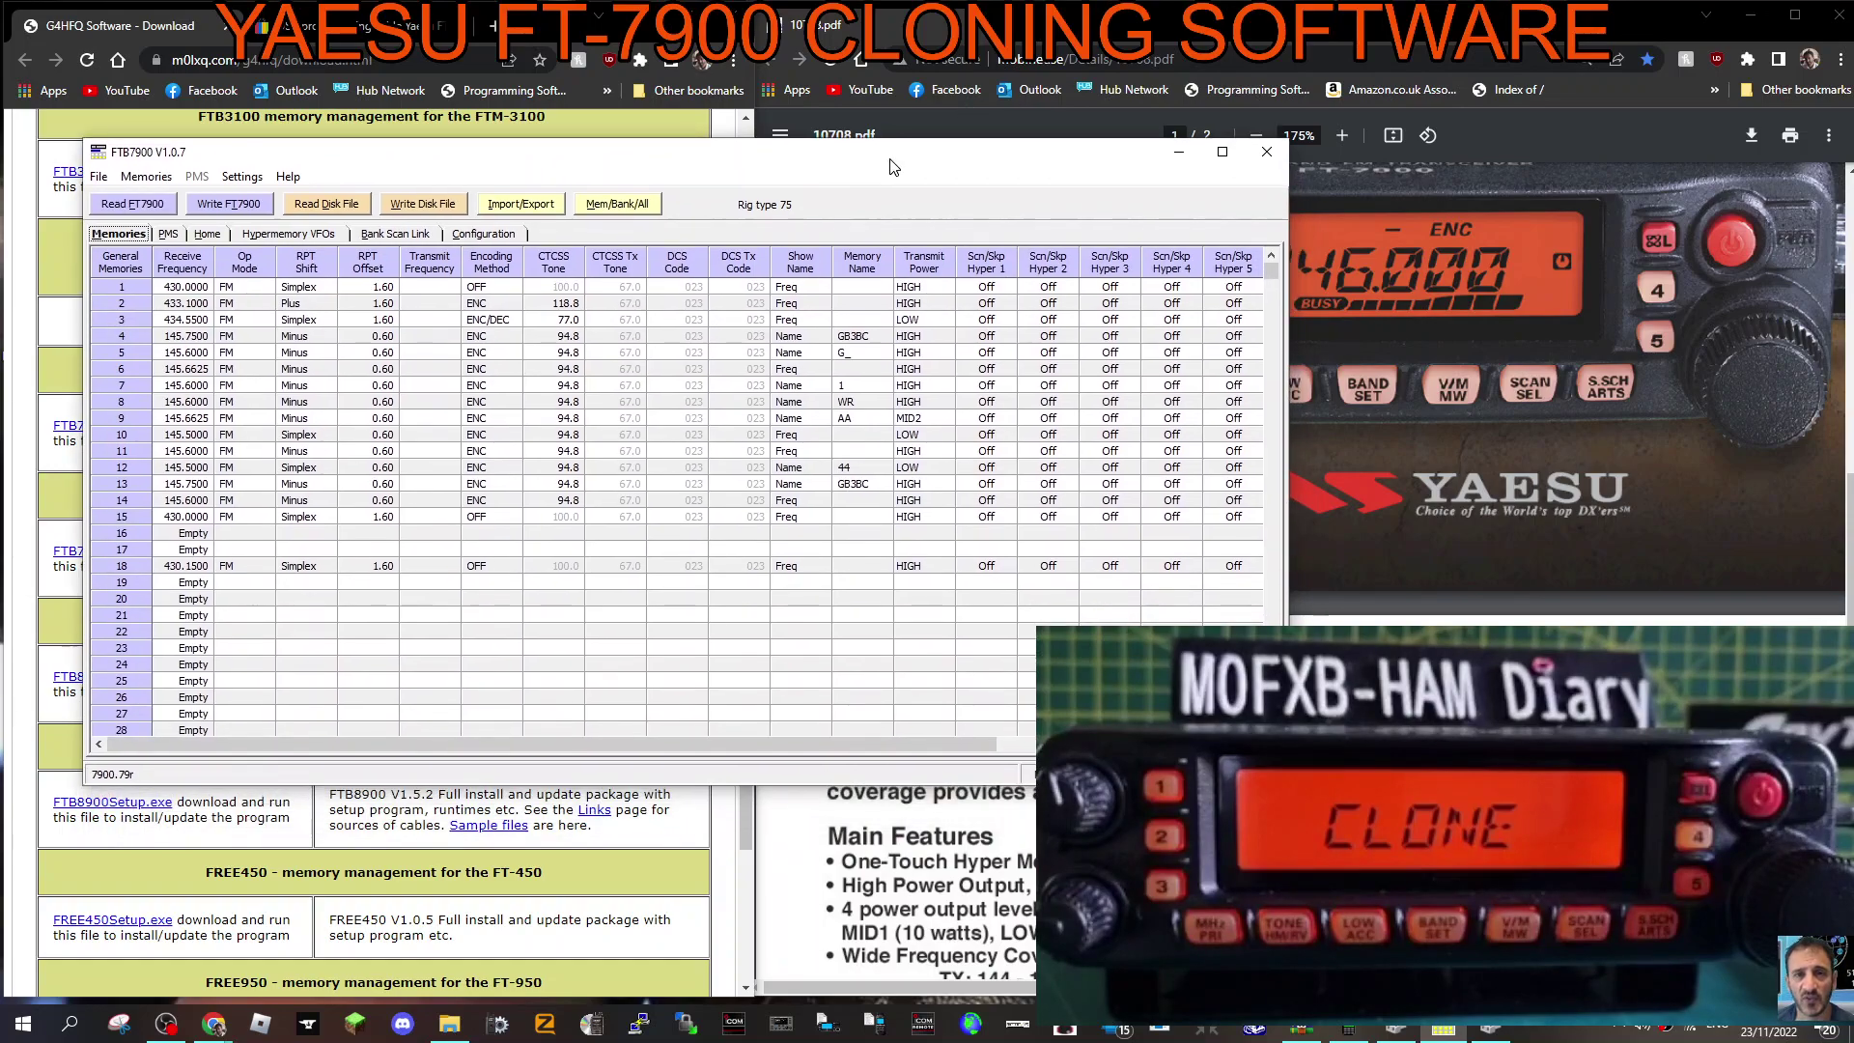
left_click(618, 204)
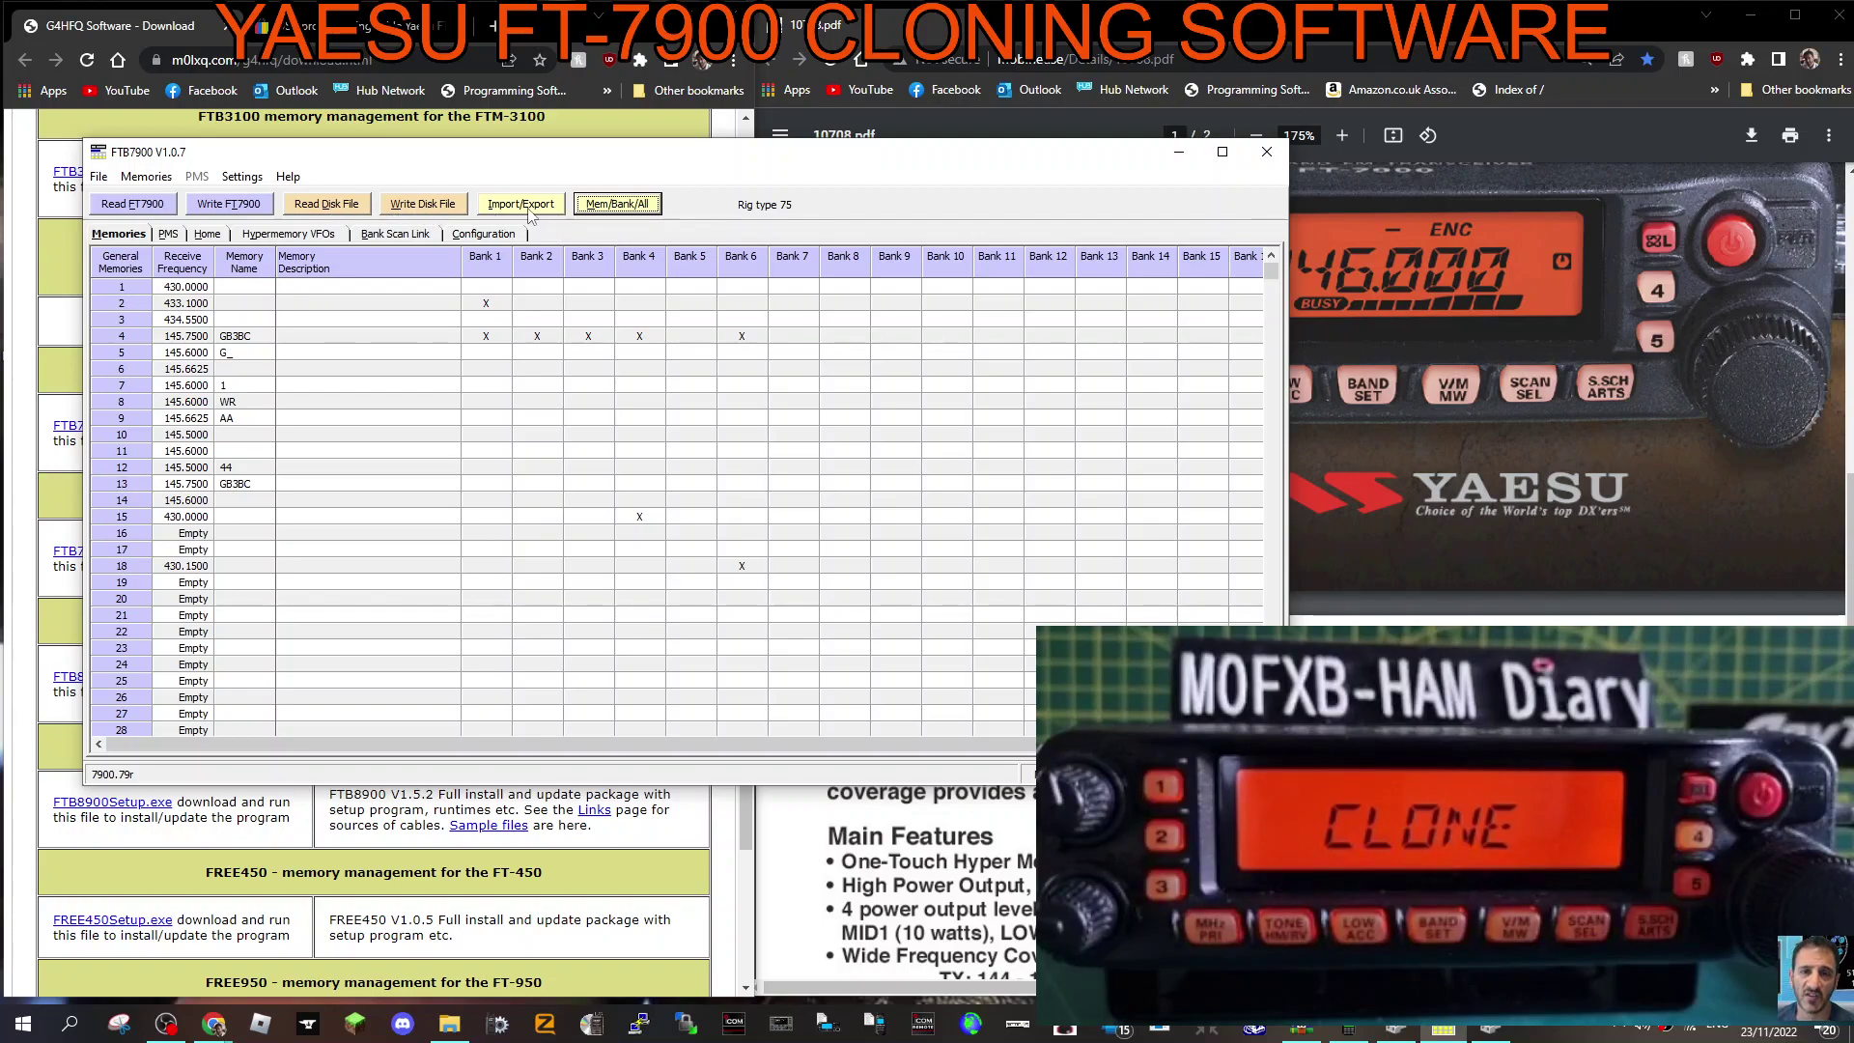
left_click(529, 205)
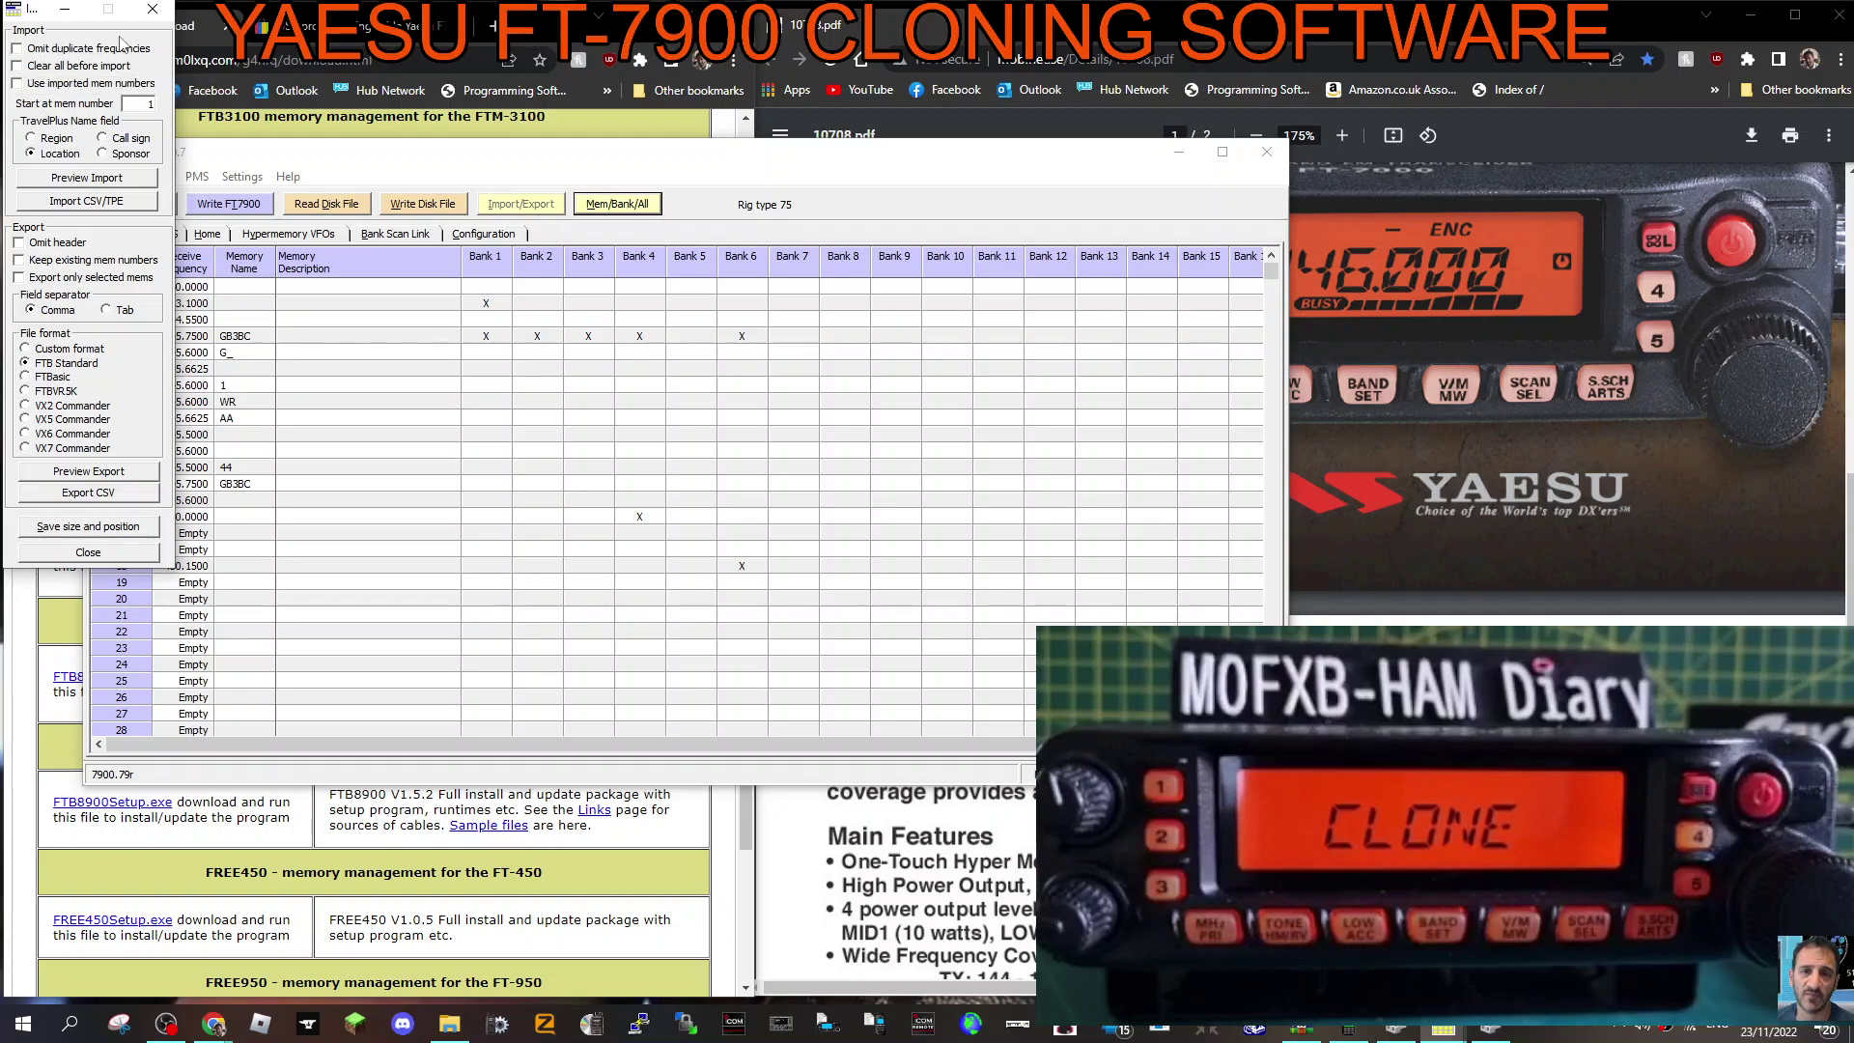
left_click(68, 13)
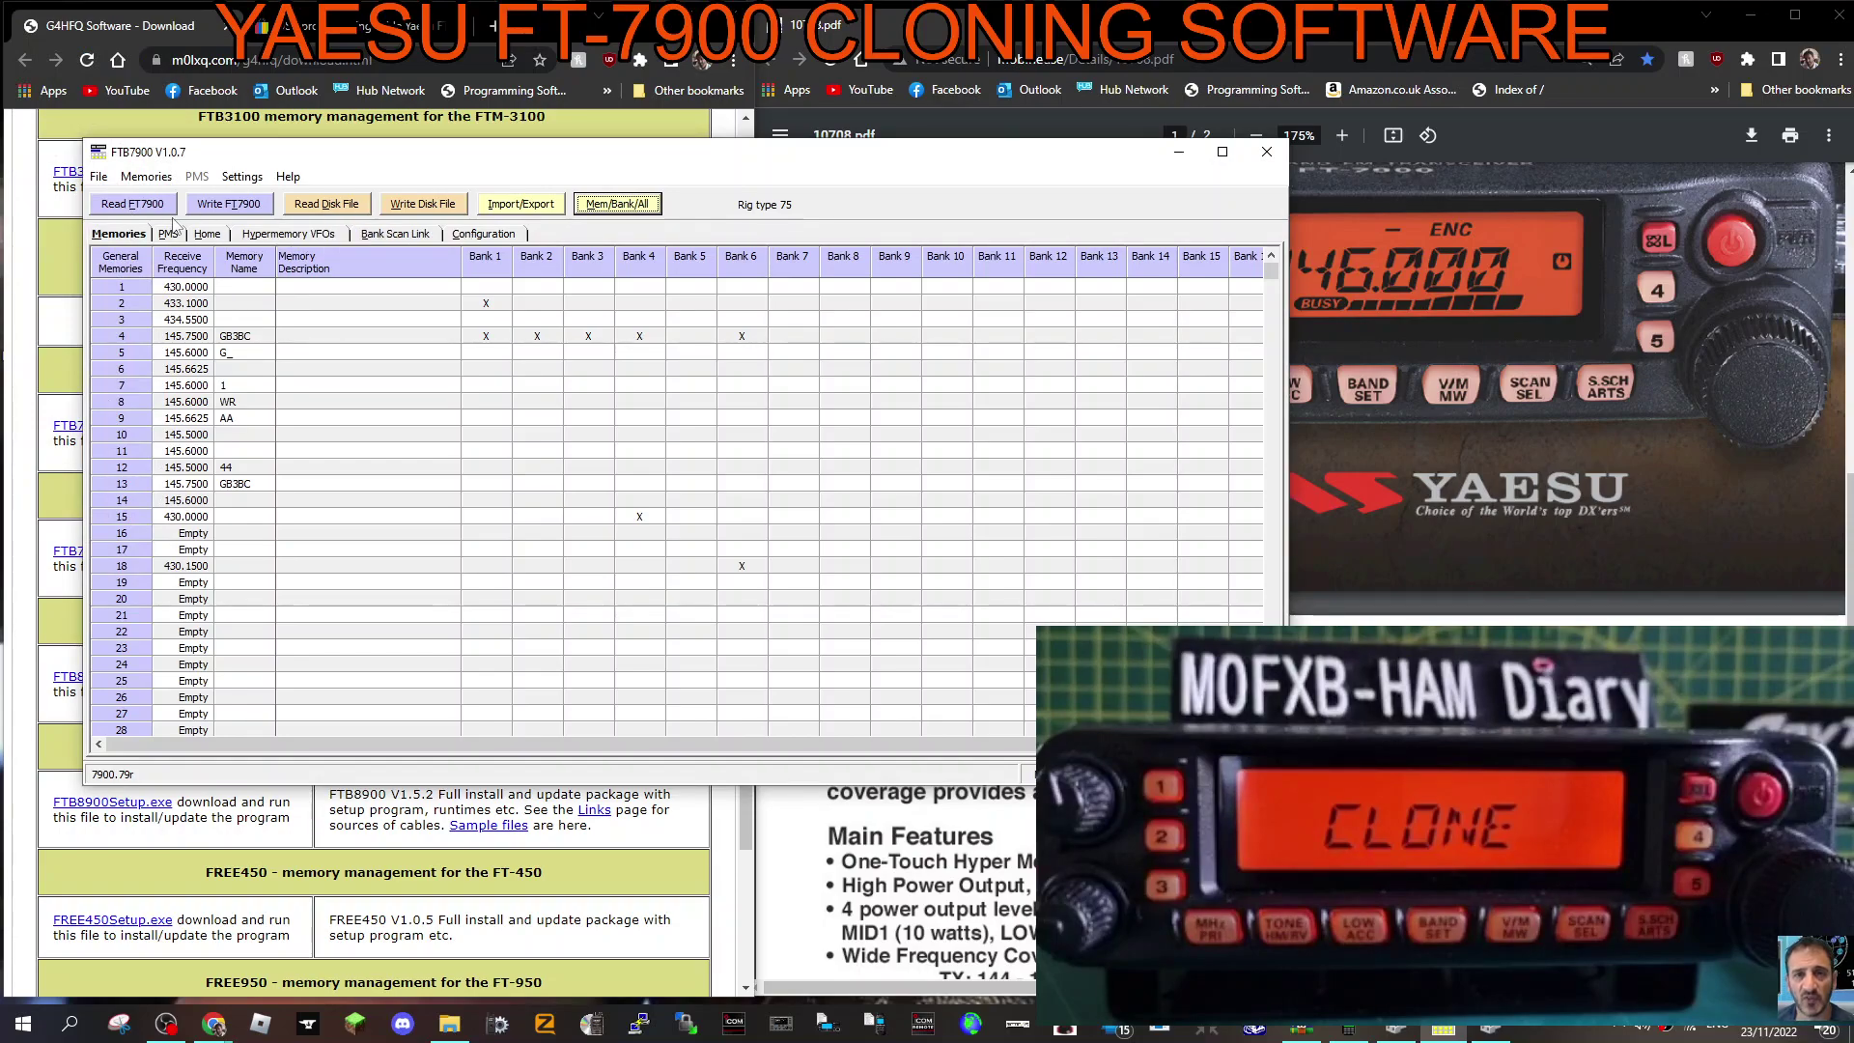
left_click(626, 205)
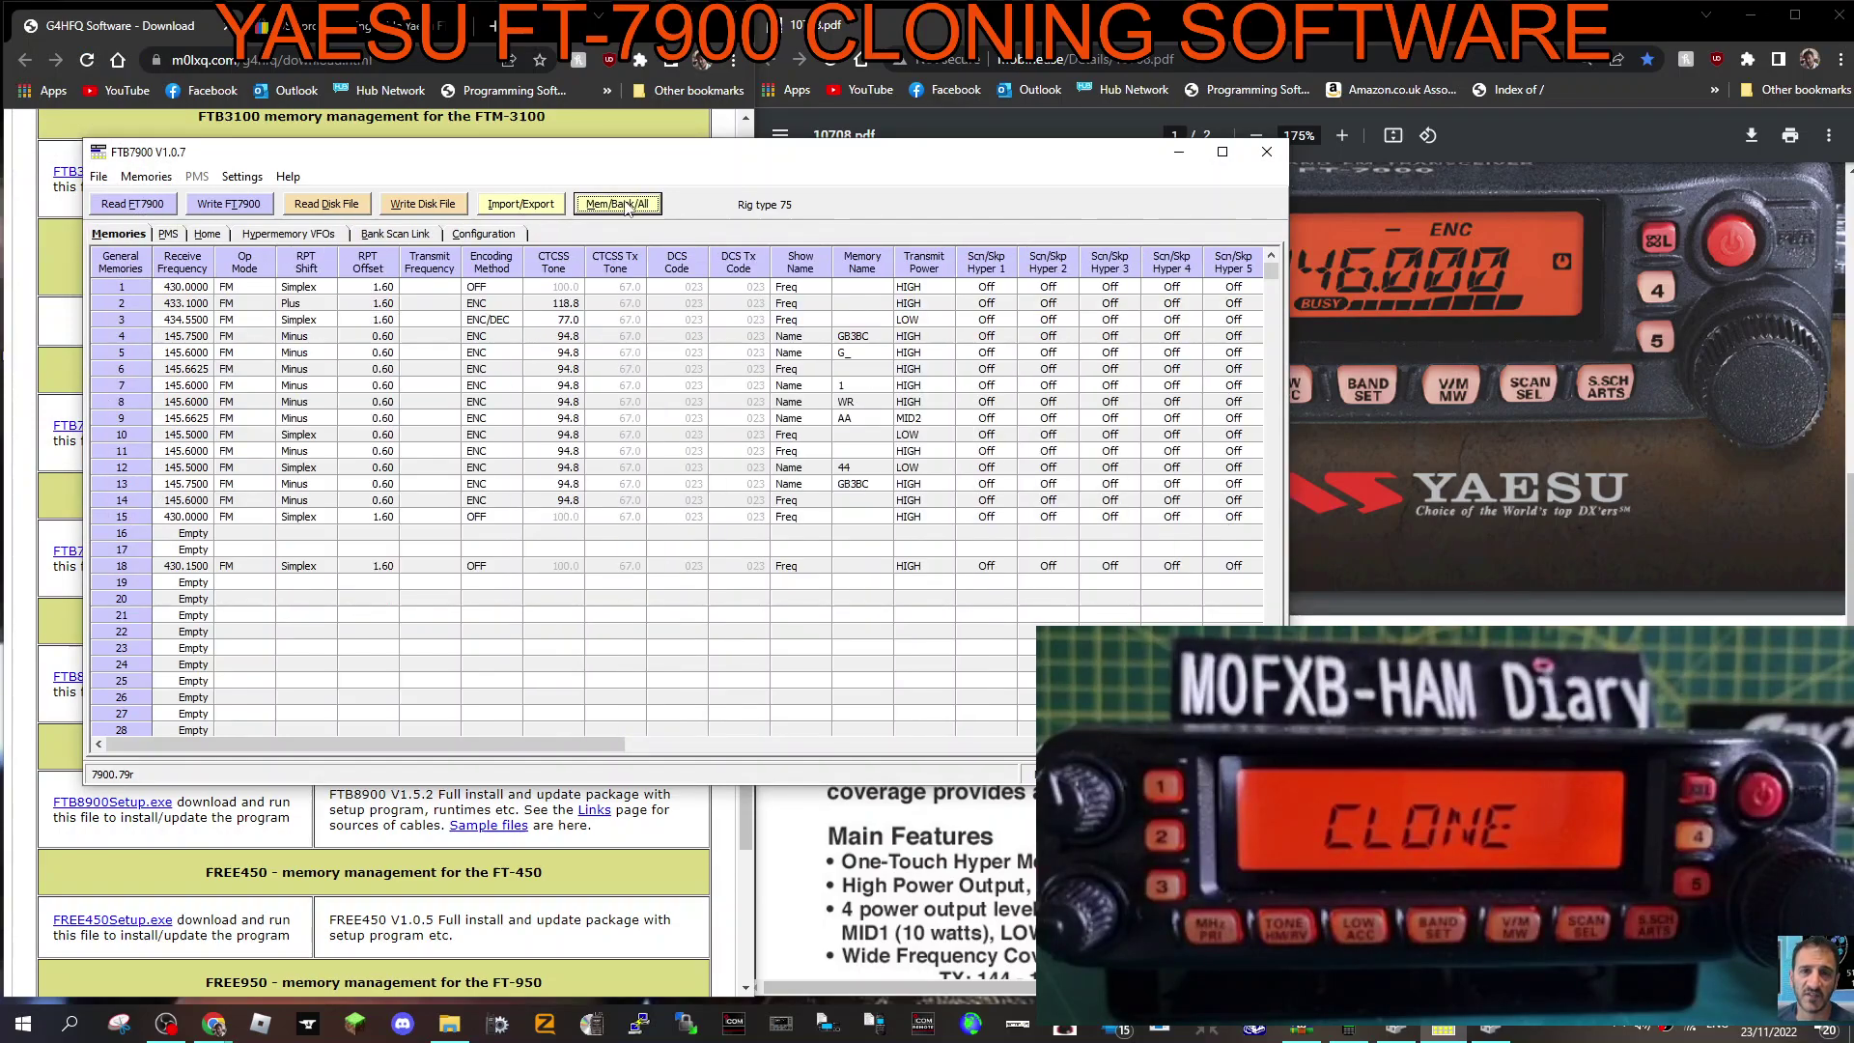
left_click(630, 205)
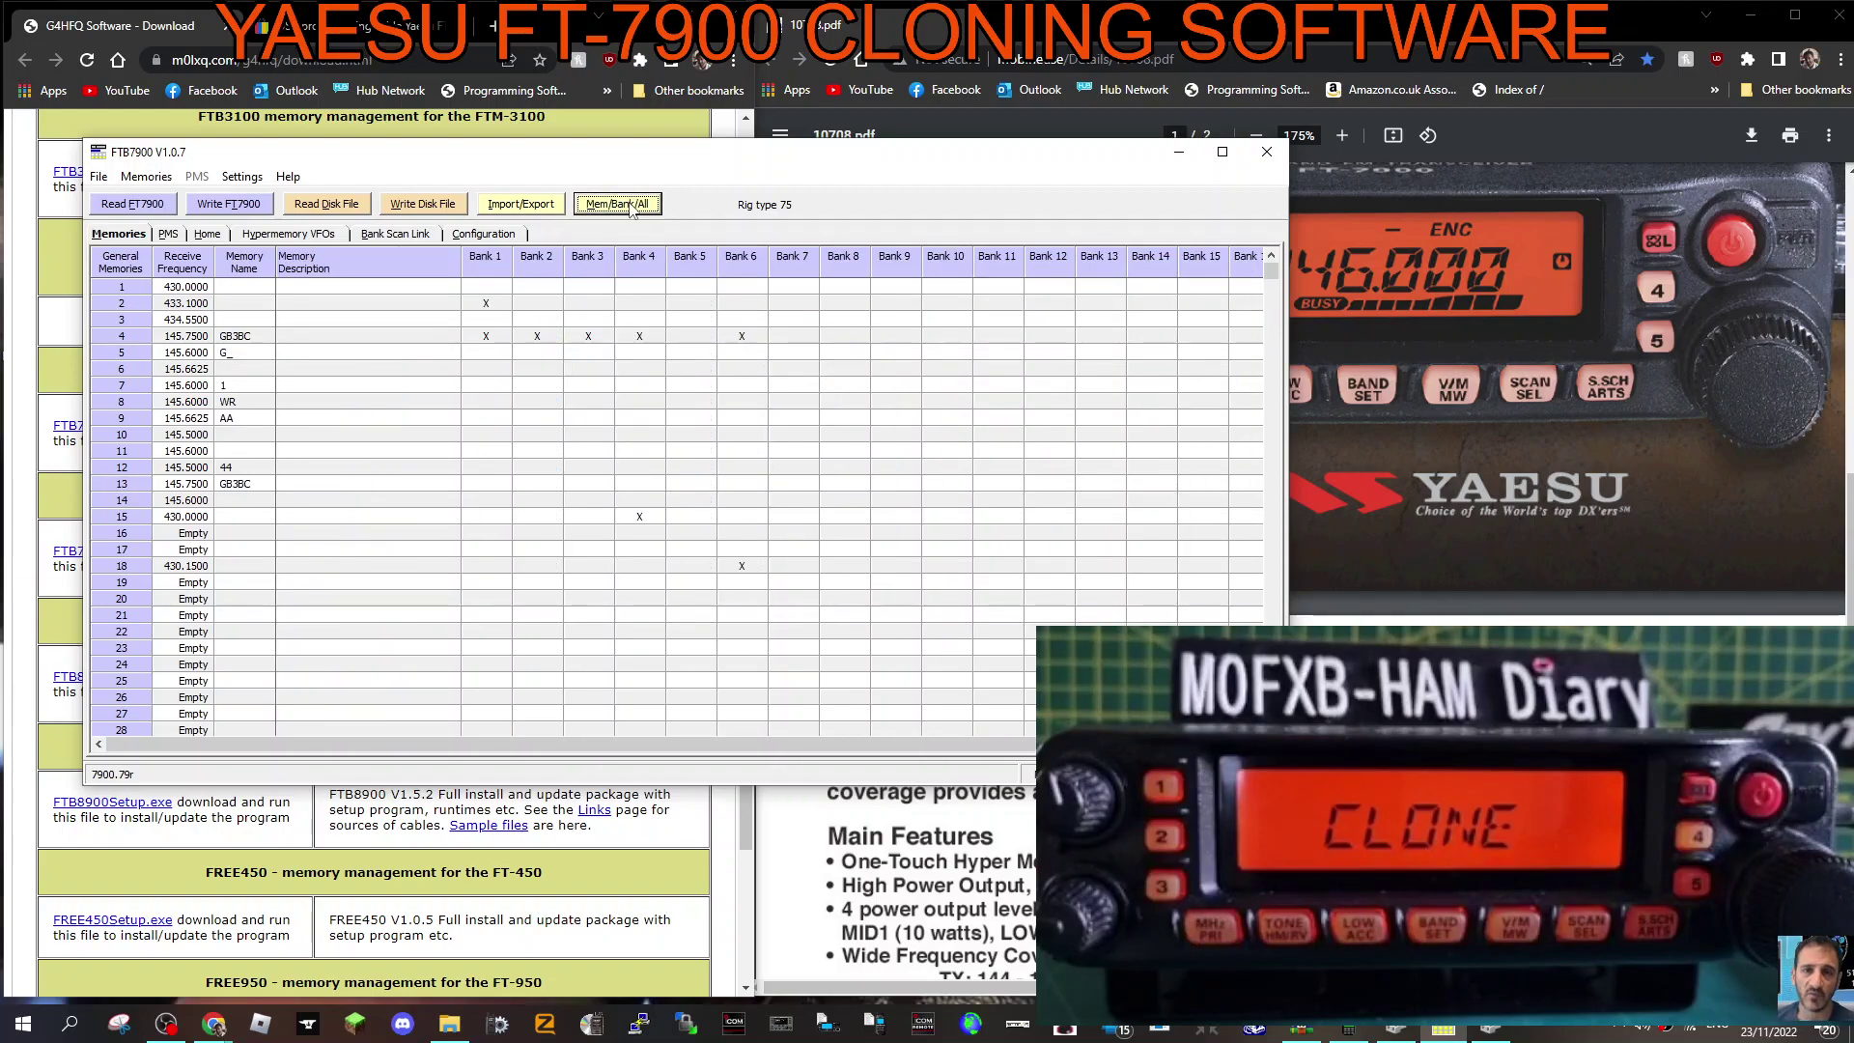
left_click(631, 205)
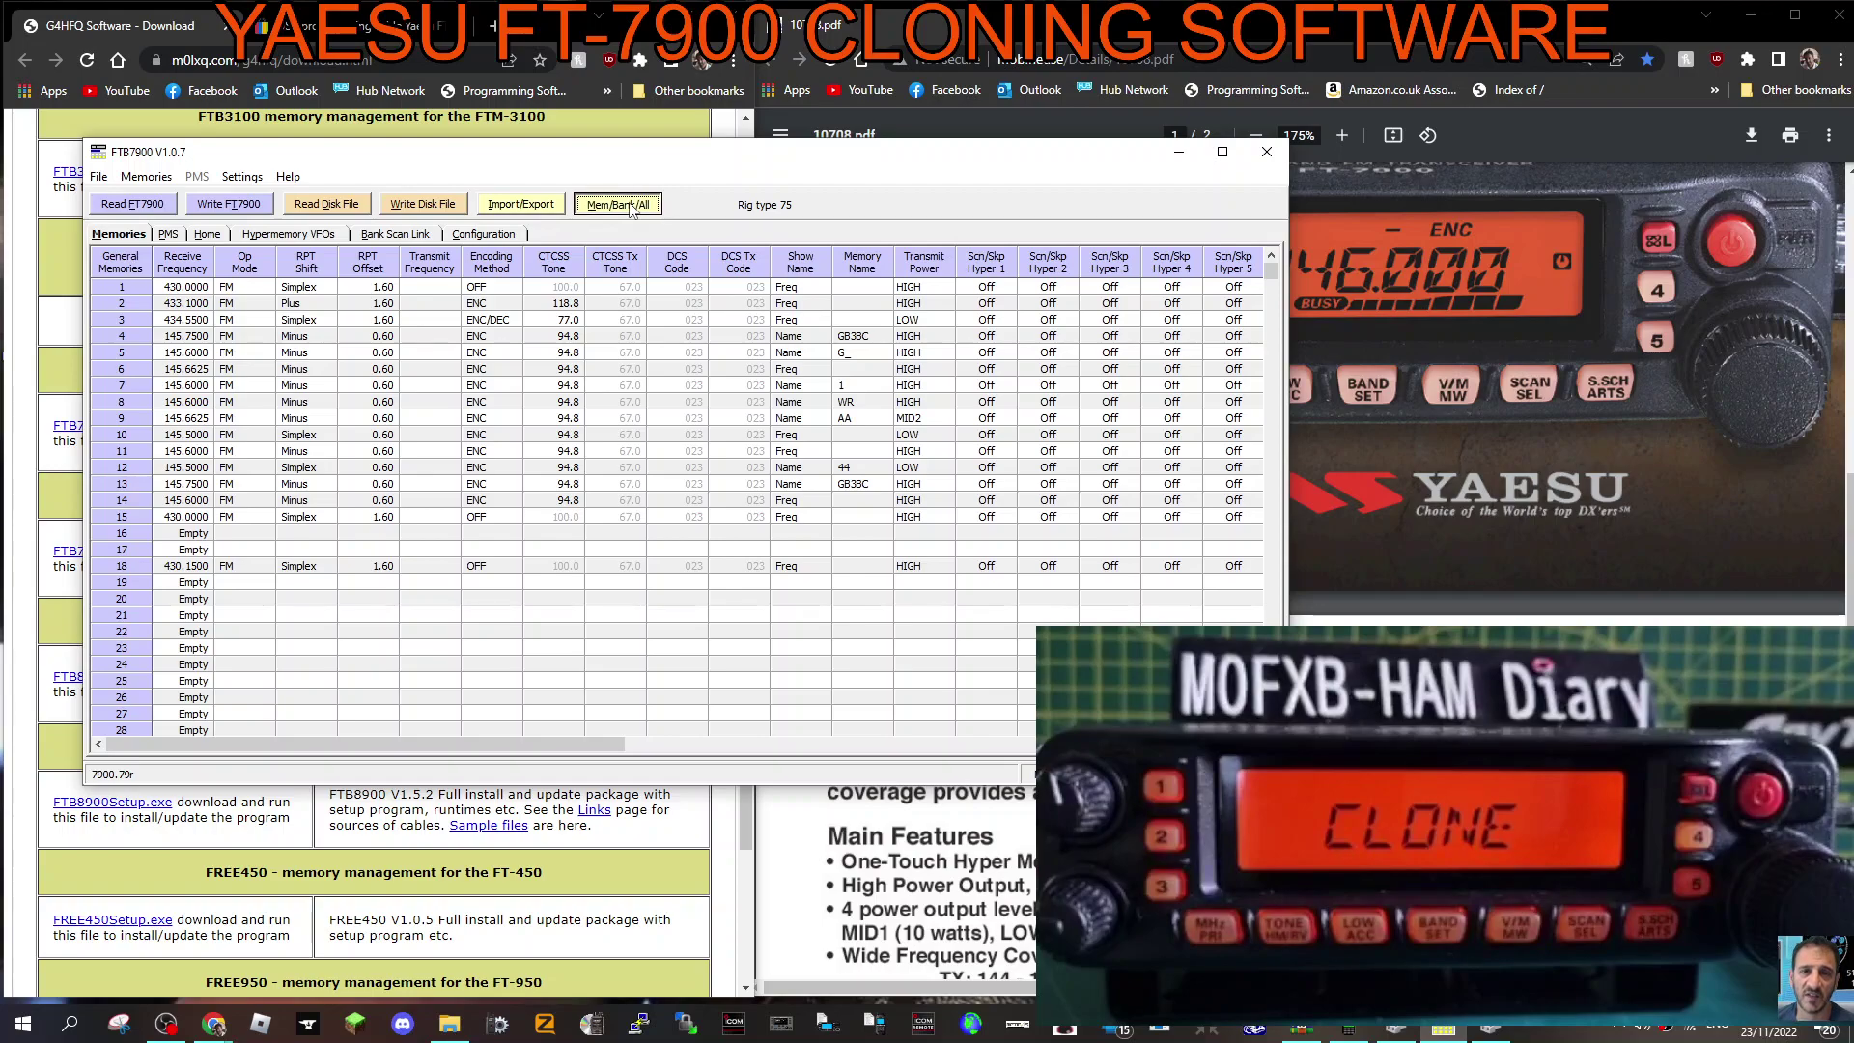
Look through the Home, Hypermemory VFOs and Bank Scan Link tabs, then scroll the Configuration table
left_click(168, 235)
left_click(209, 235)
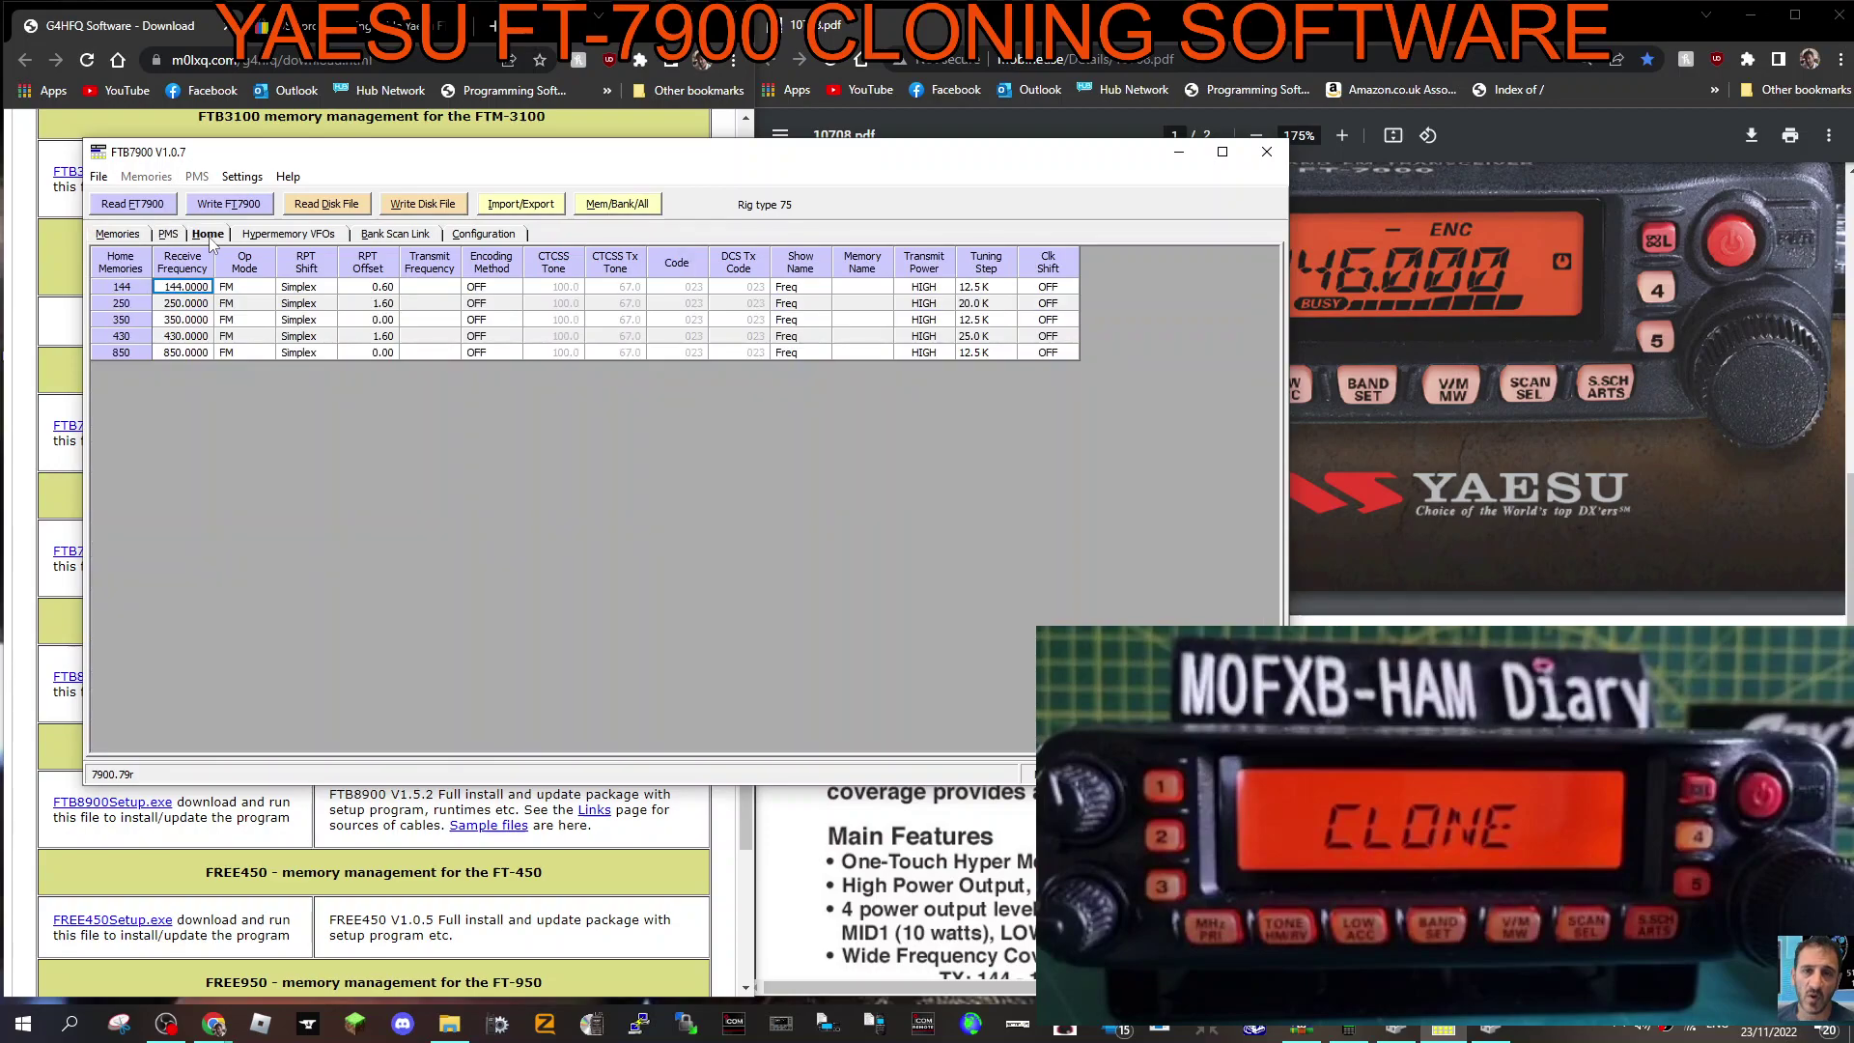
left_click(295, 236)
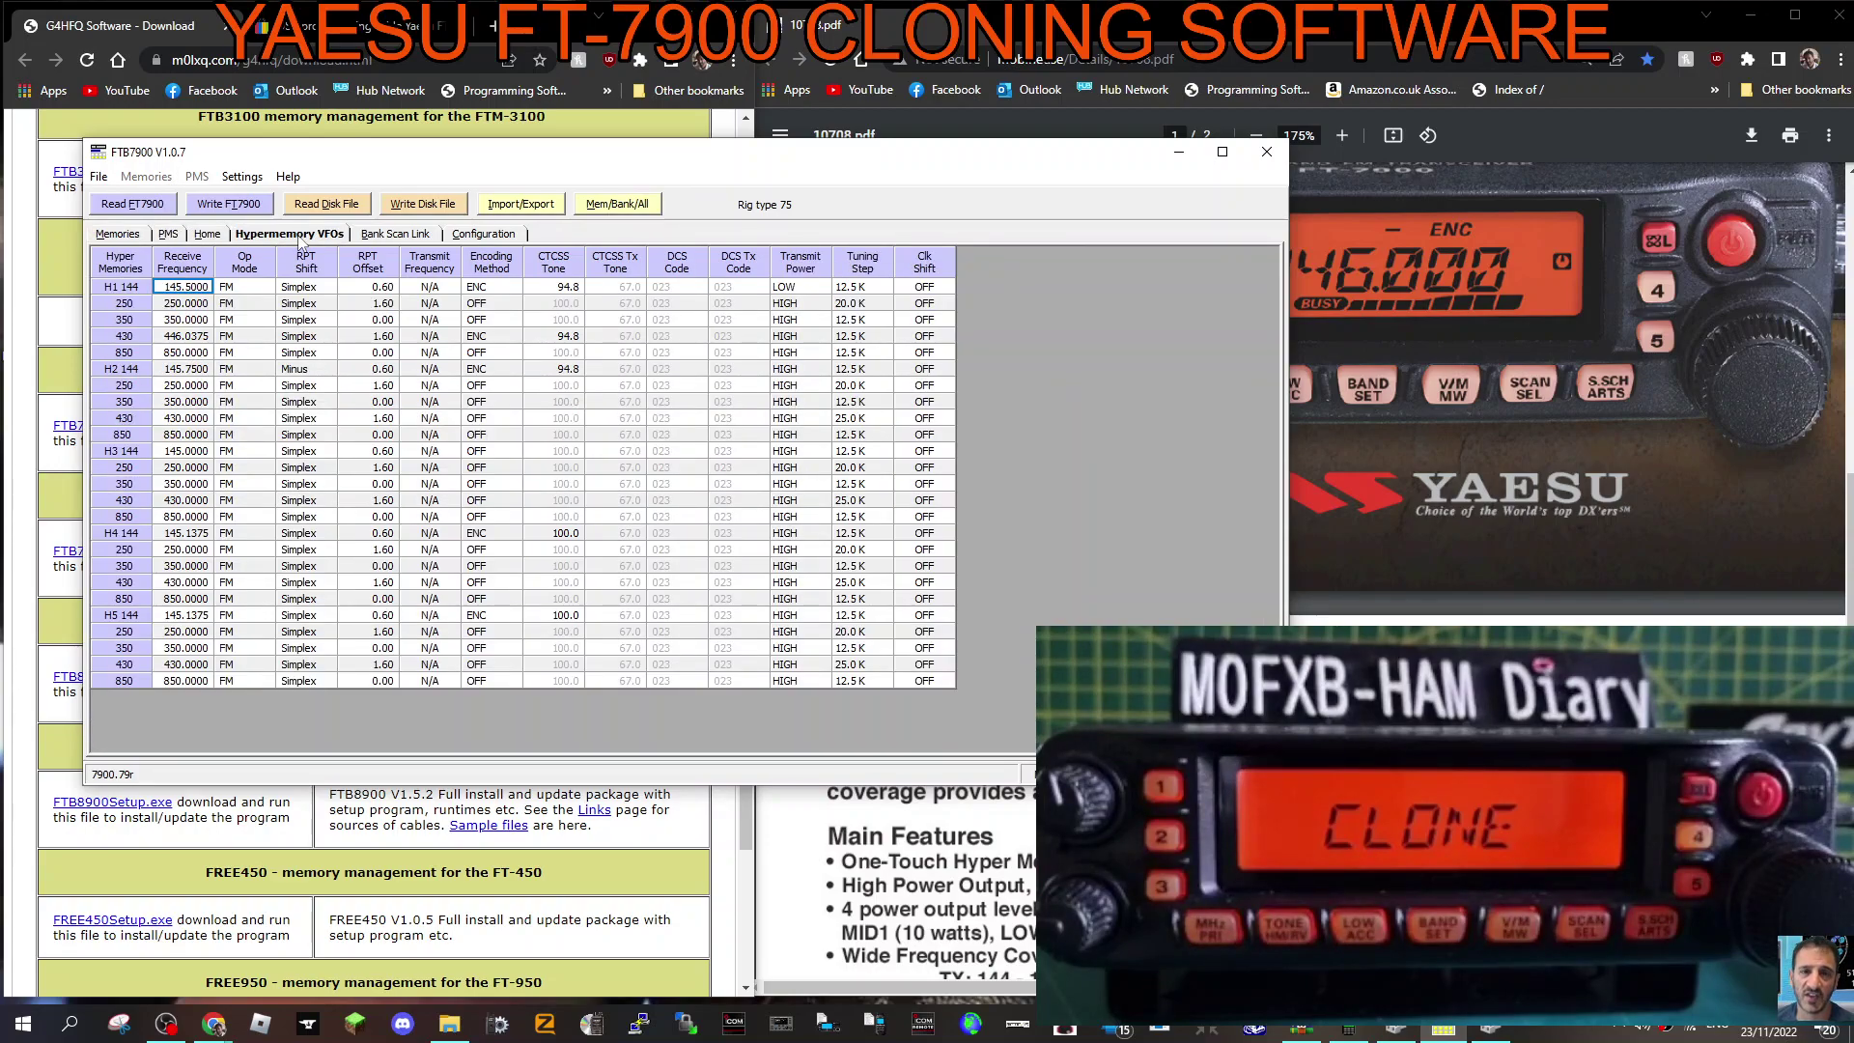
left_click(381, 237)
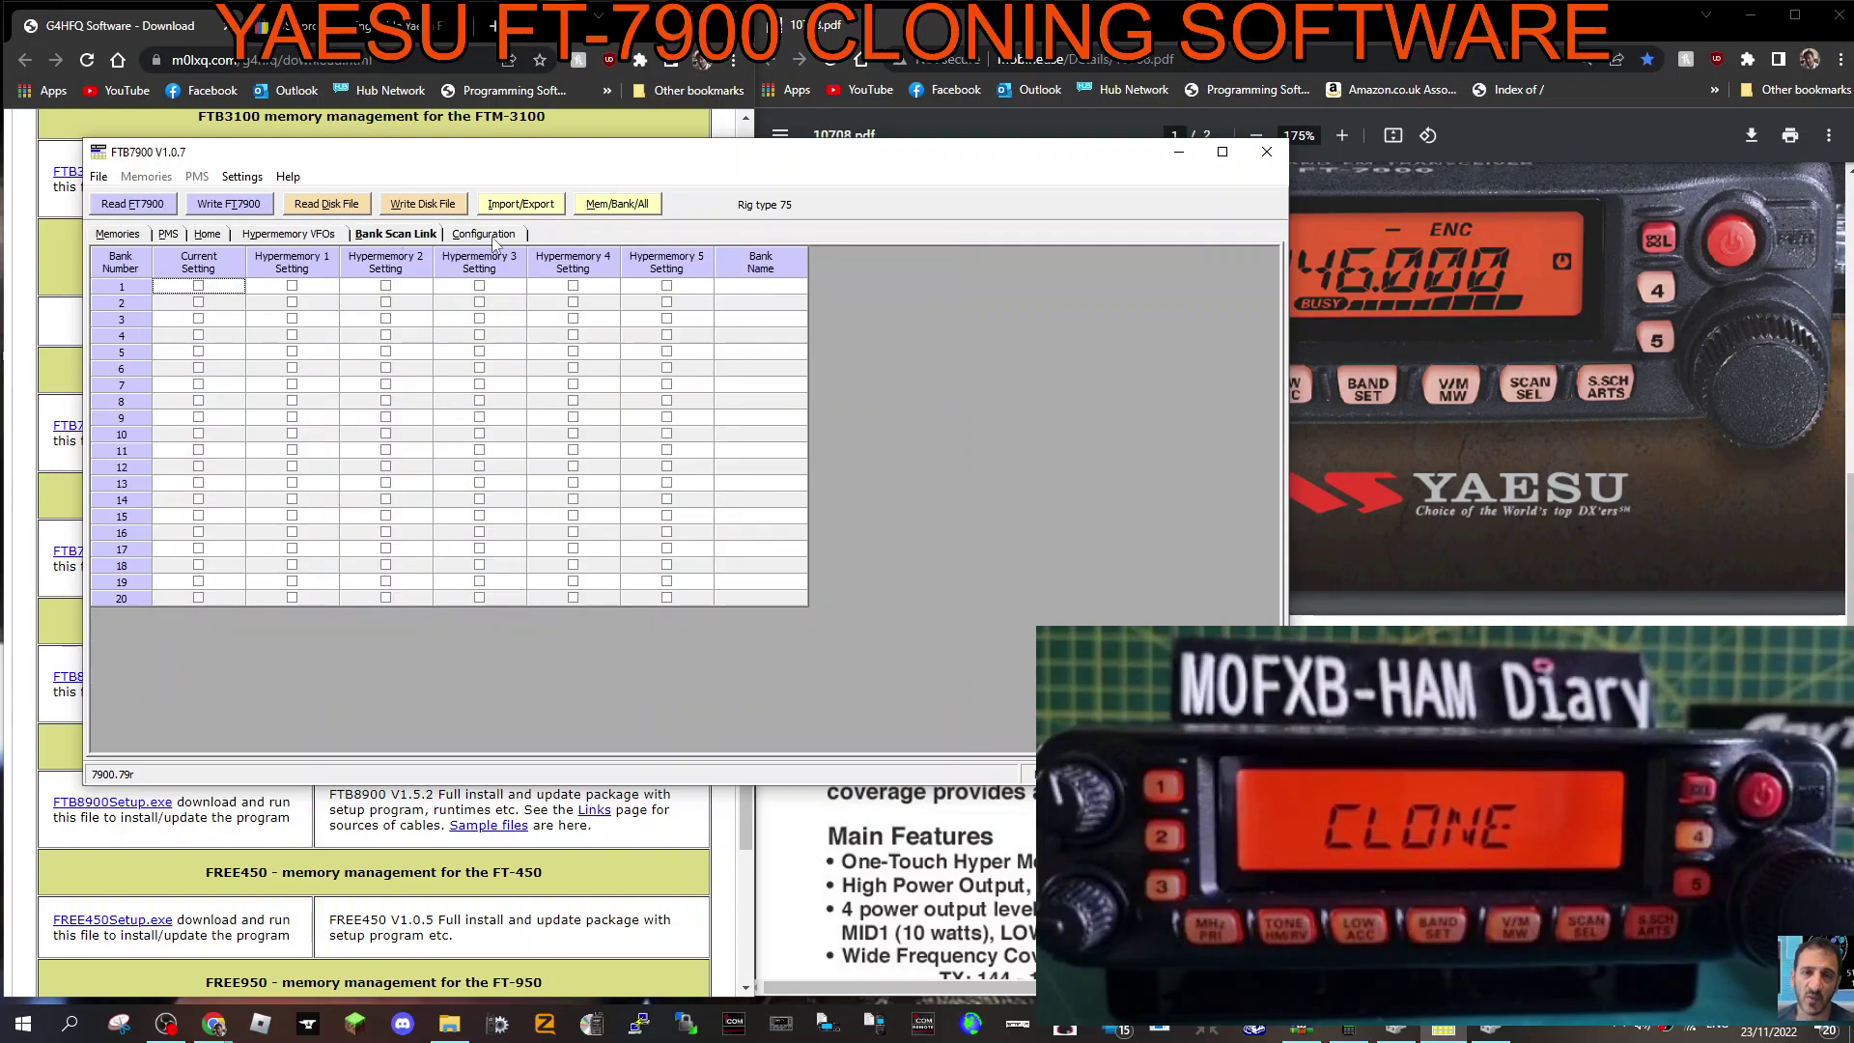
left_click(495, 240)
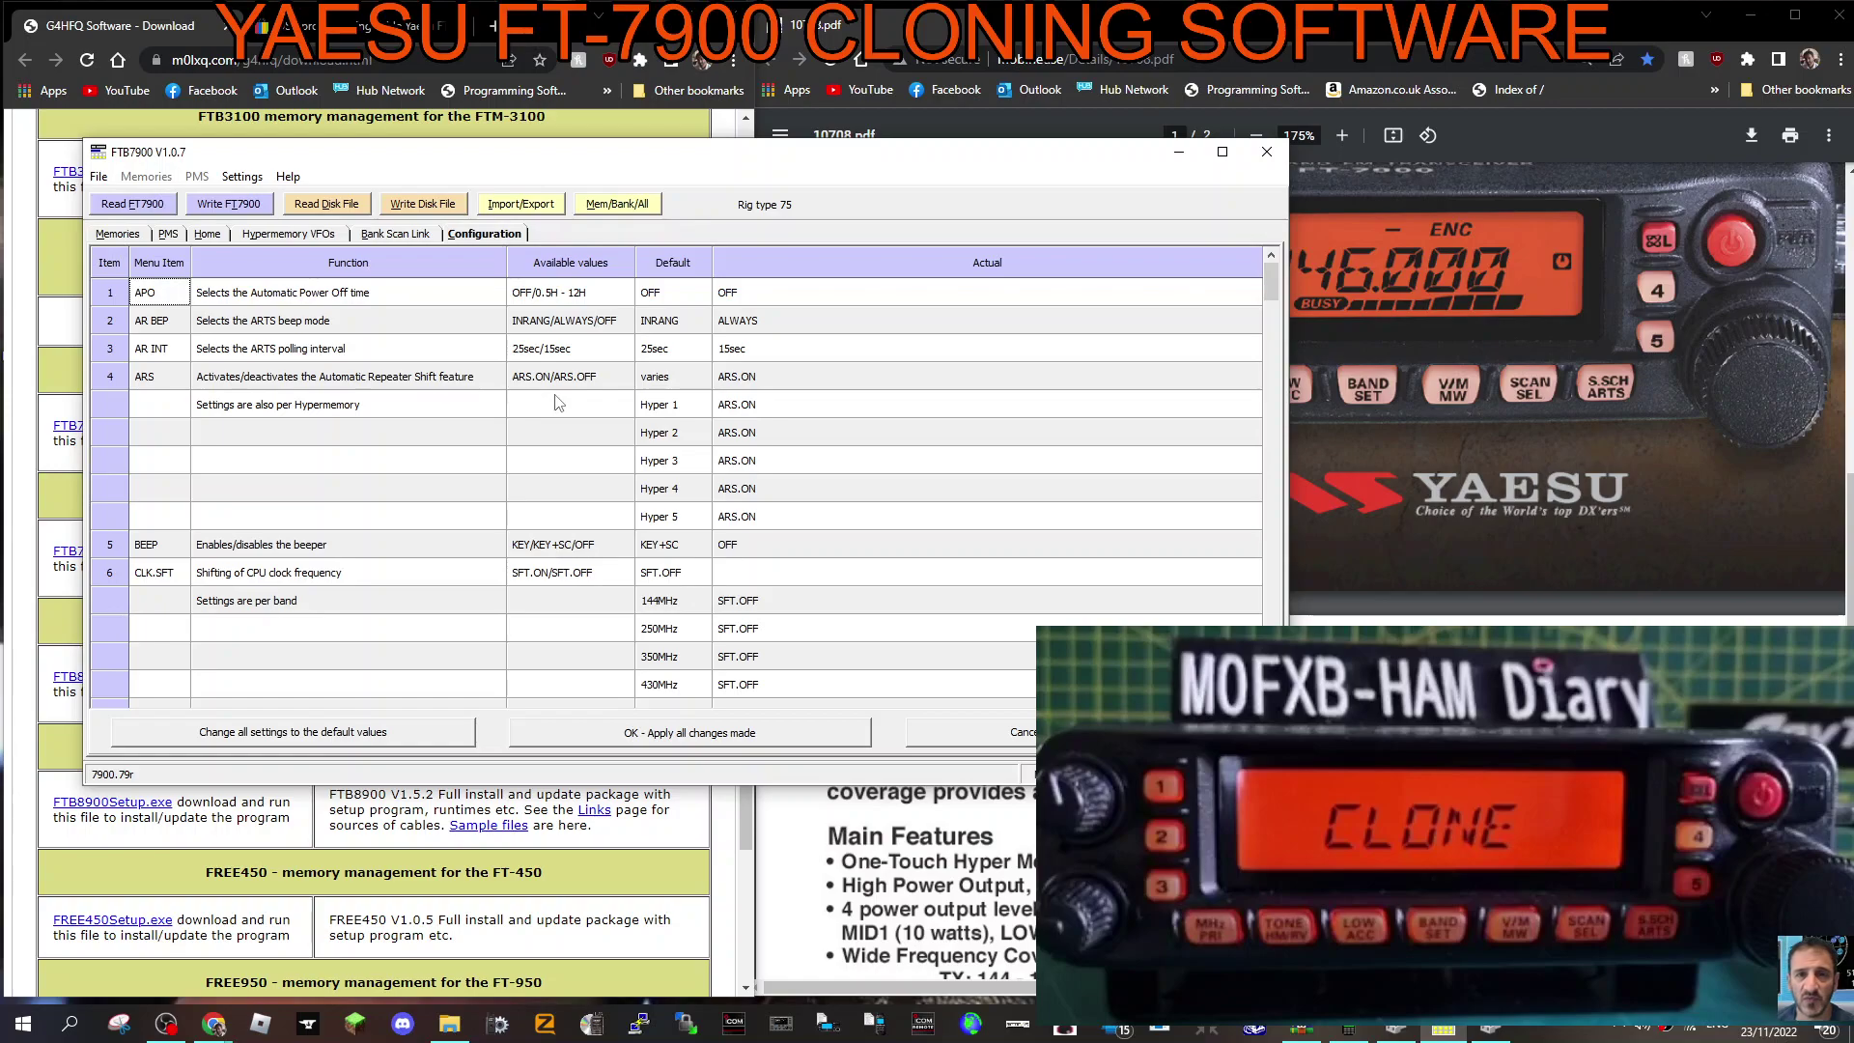
scroll(555, 417, "down", 4)
scroll(555, 417, "up", 4)
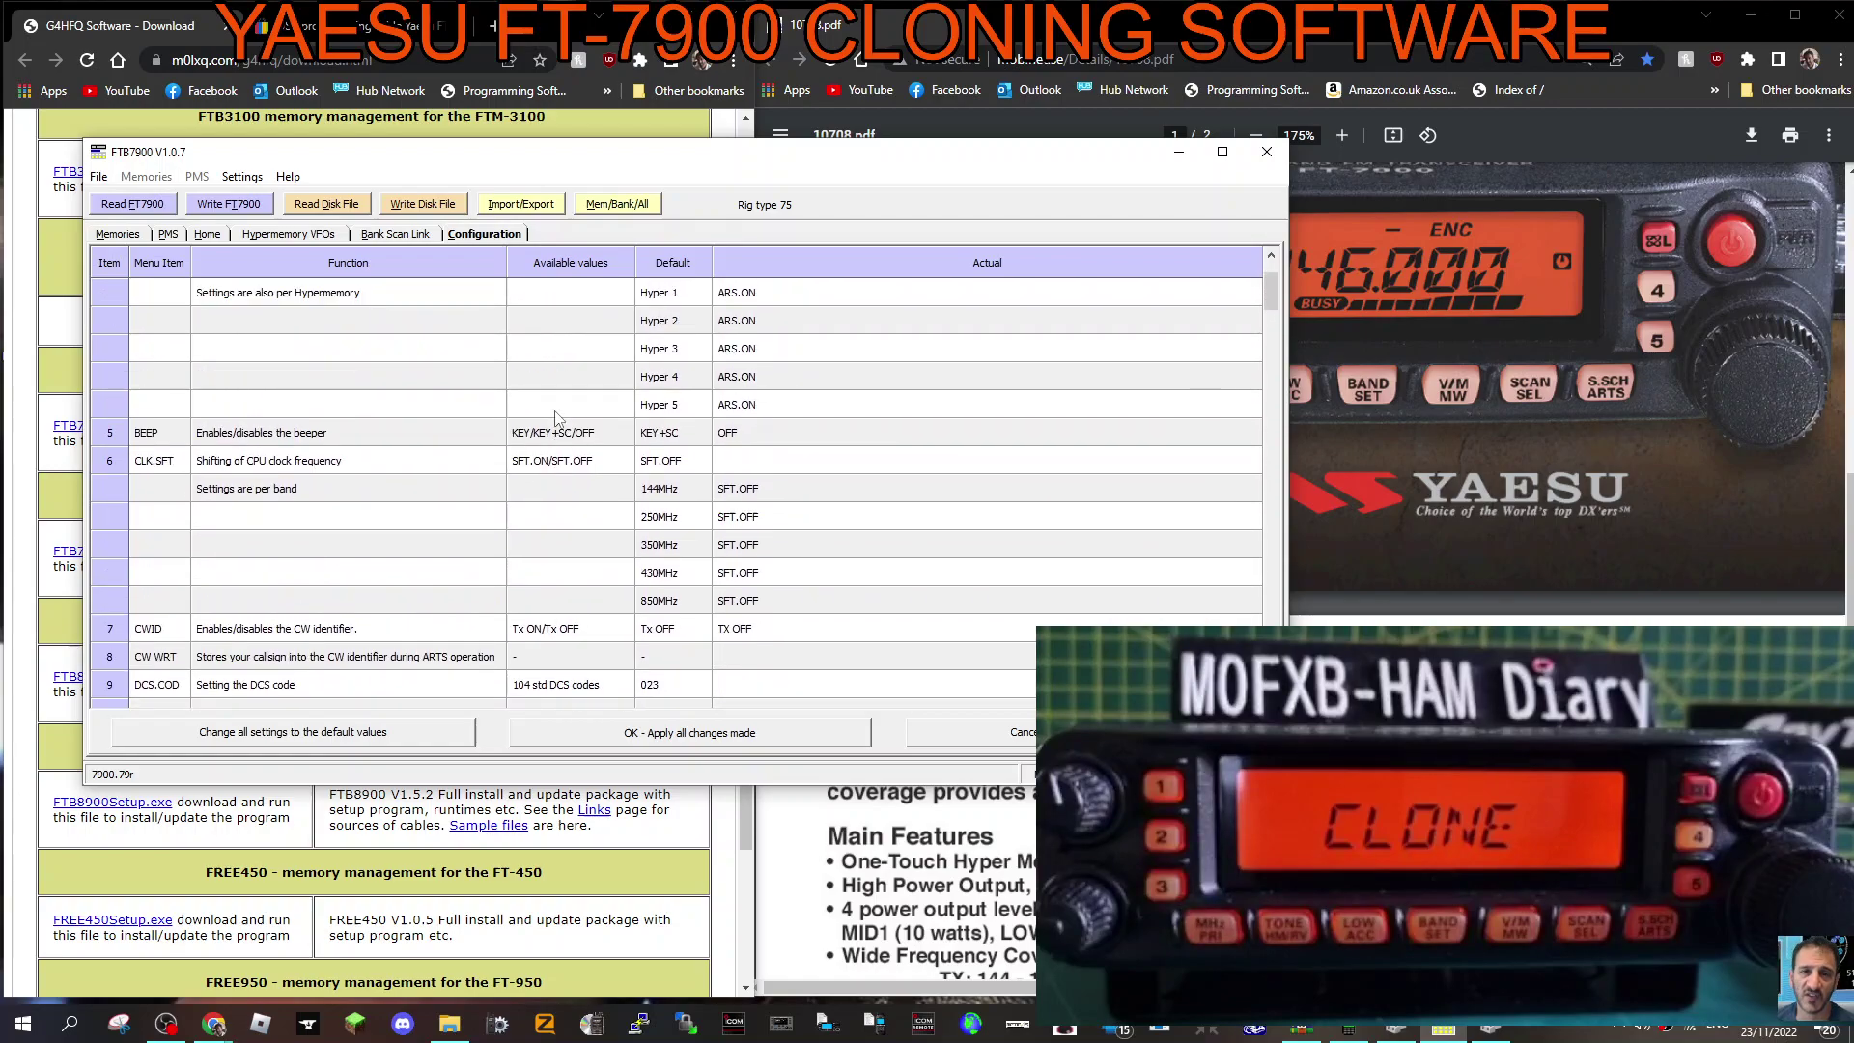
scroll(555, 417, "down", 7)
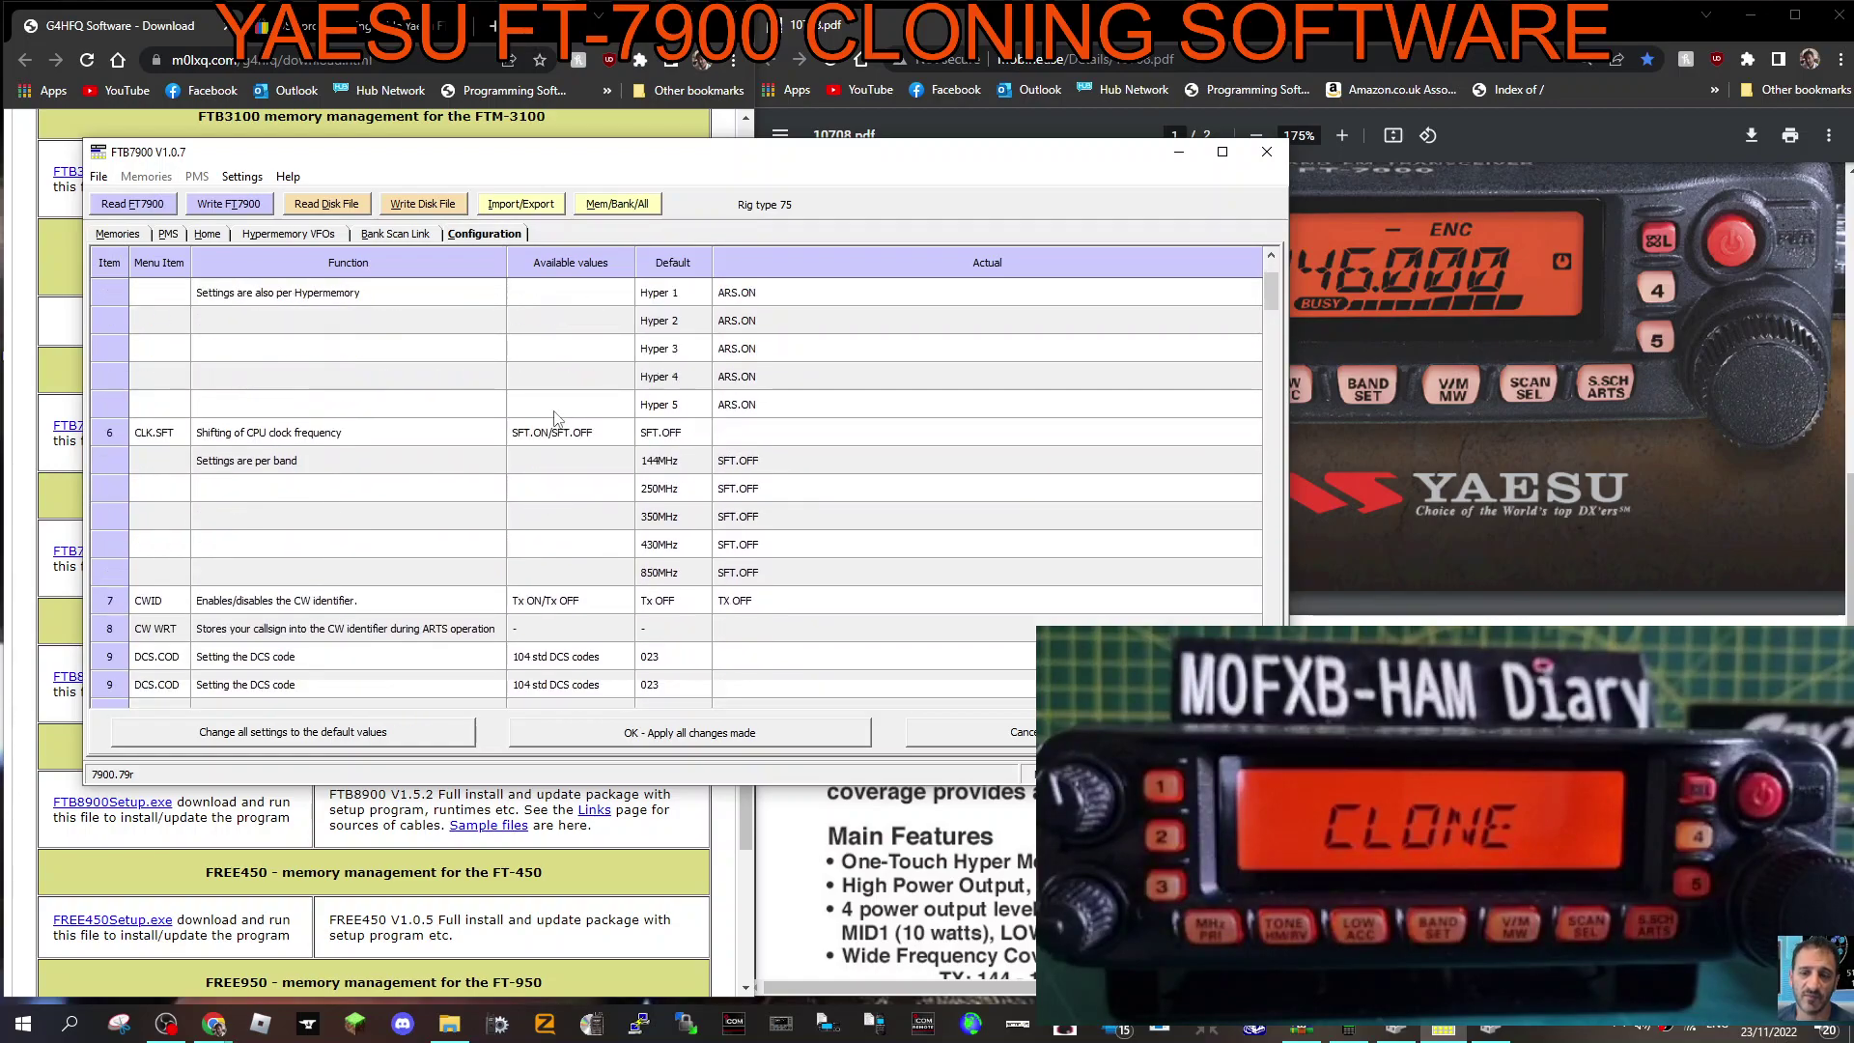
scroll(556, 418, "up", 7)
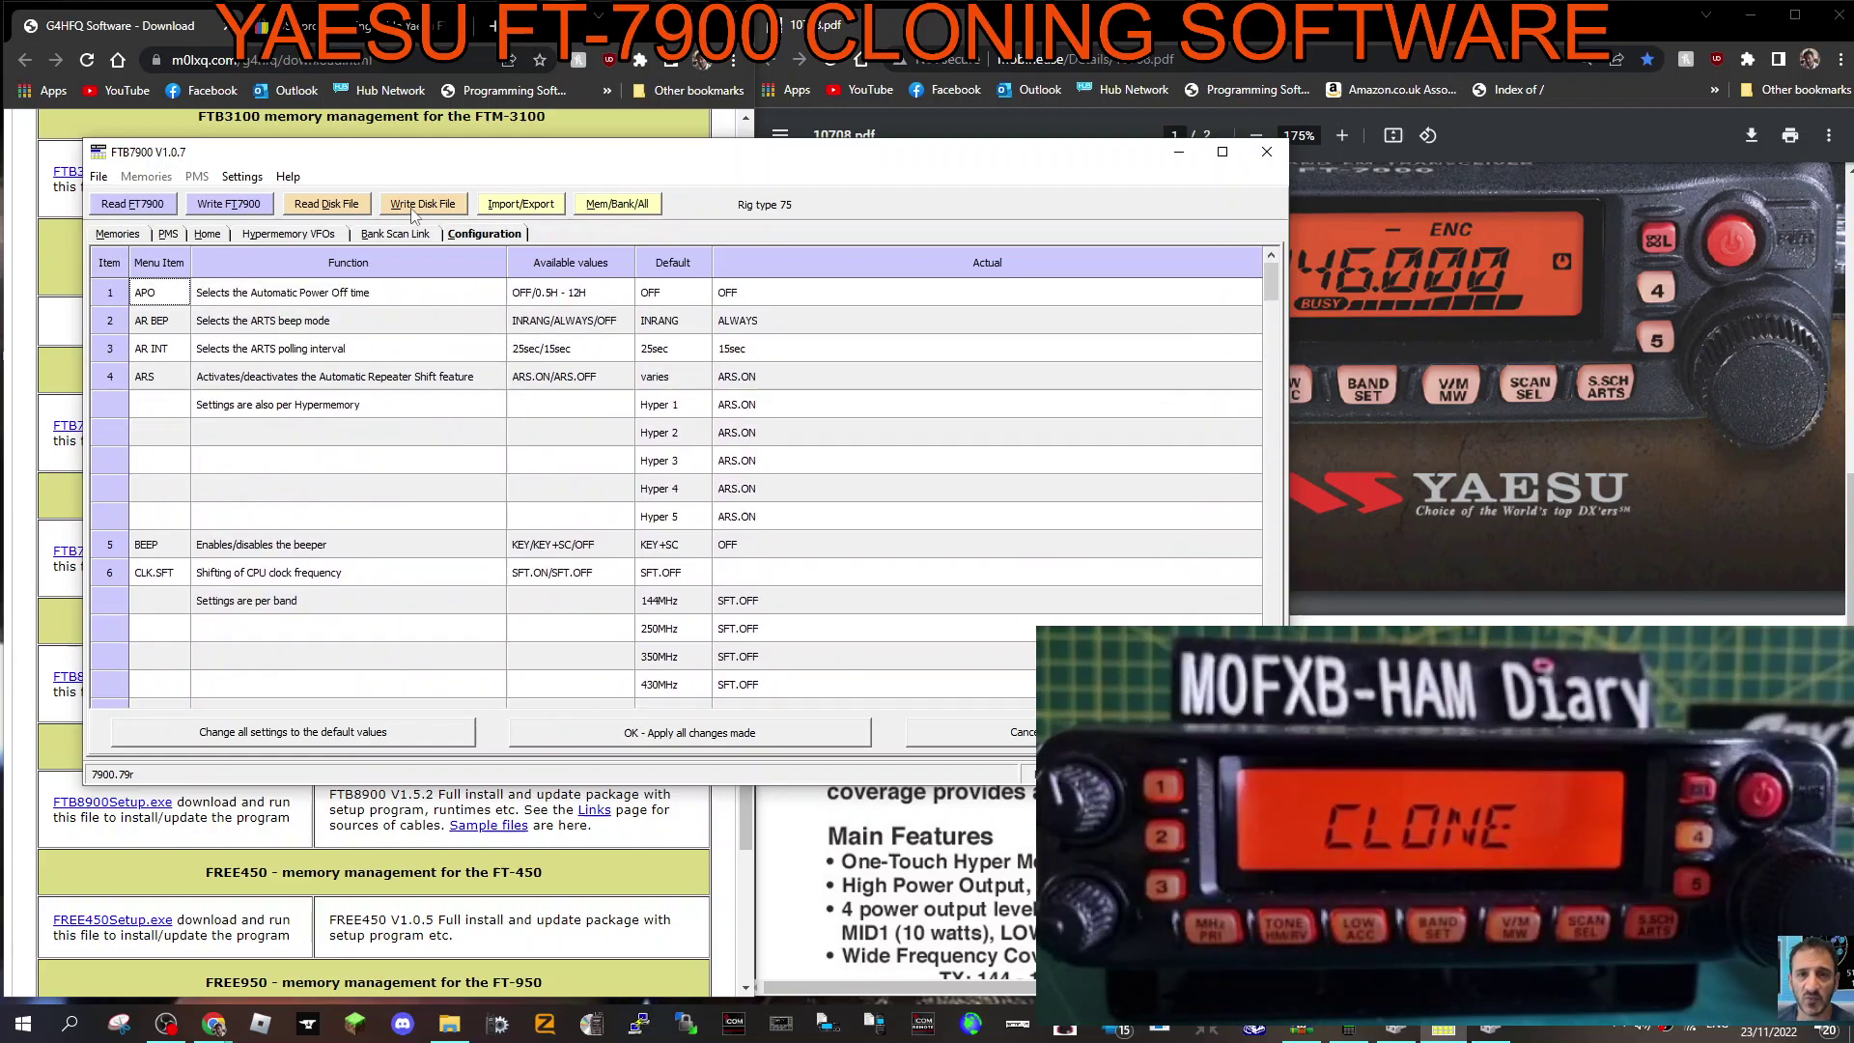
Enter 430.825 as memory 16's receive frequency
left_click(597, 205)
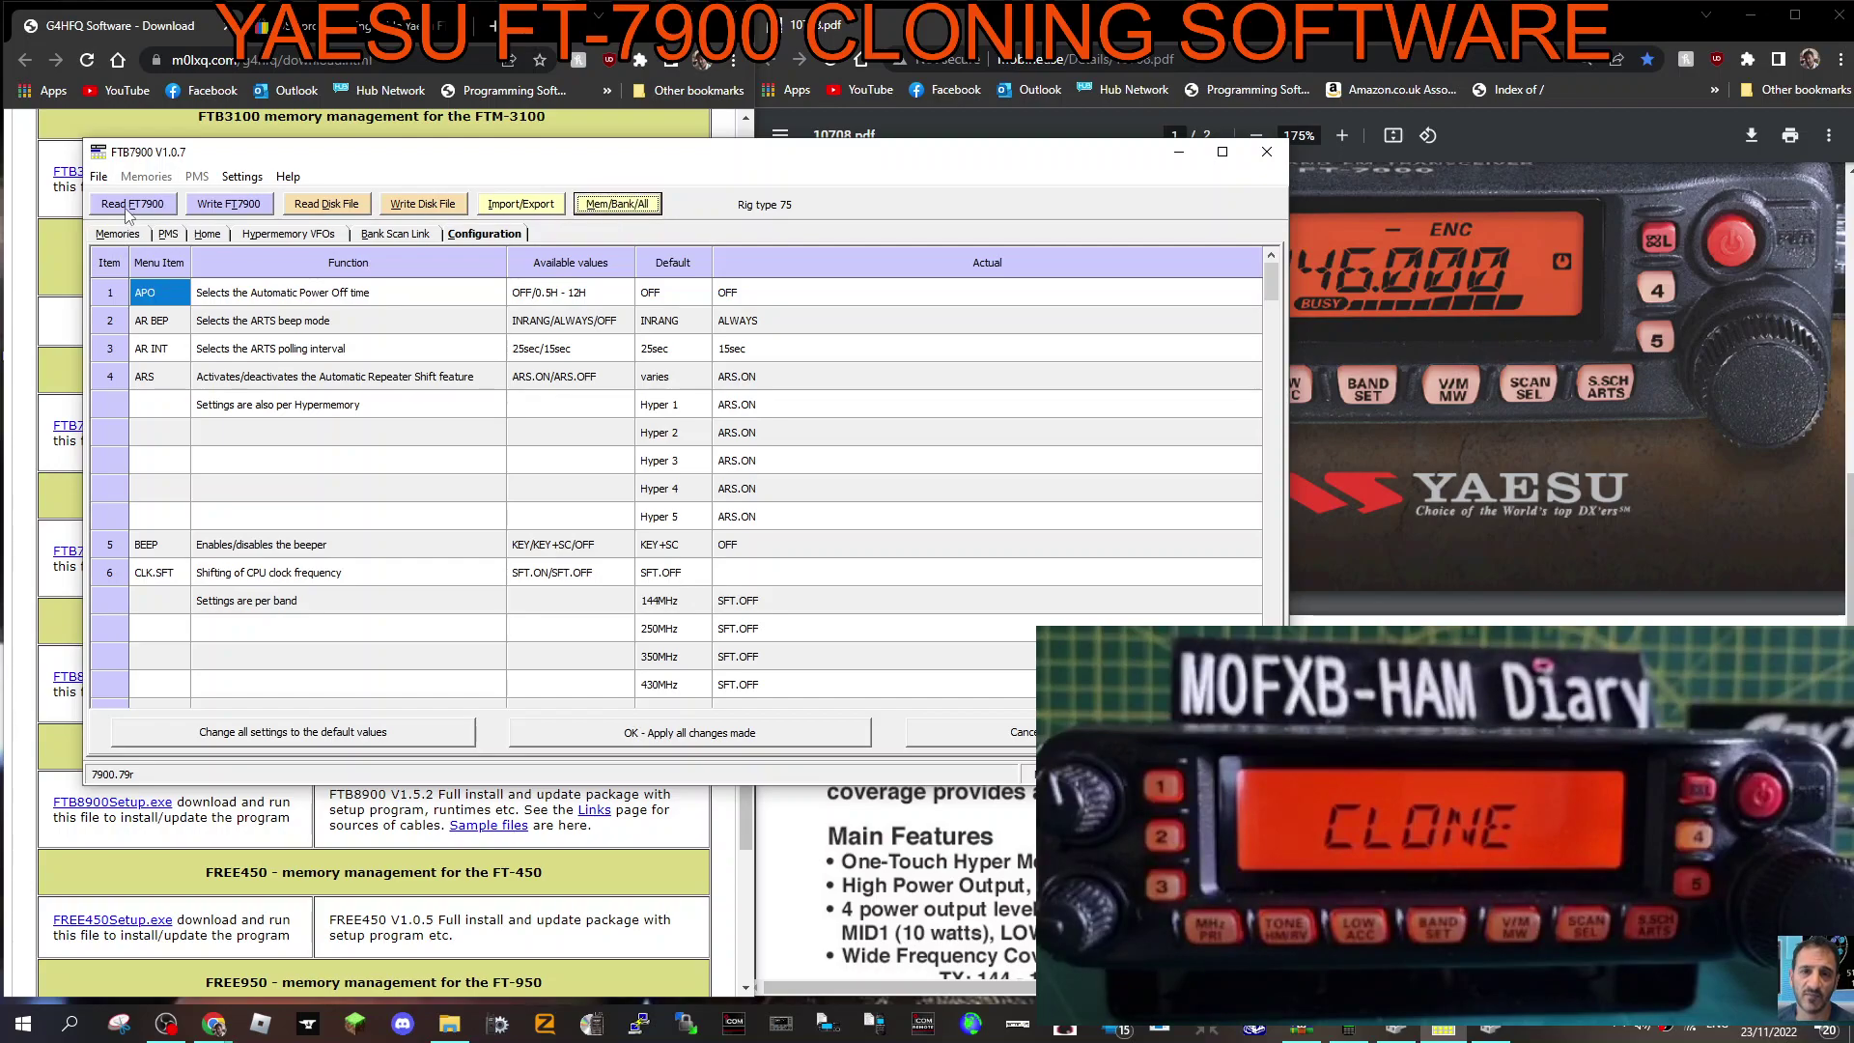
left_click(114, 235)
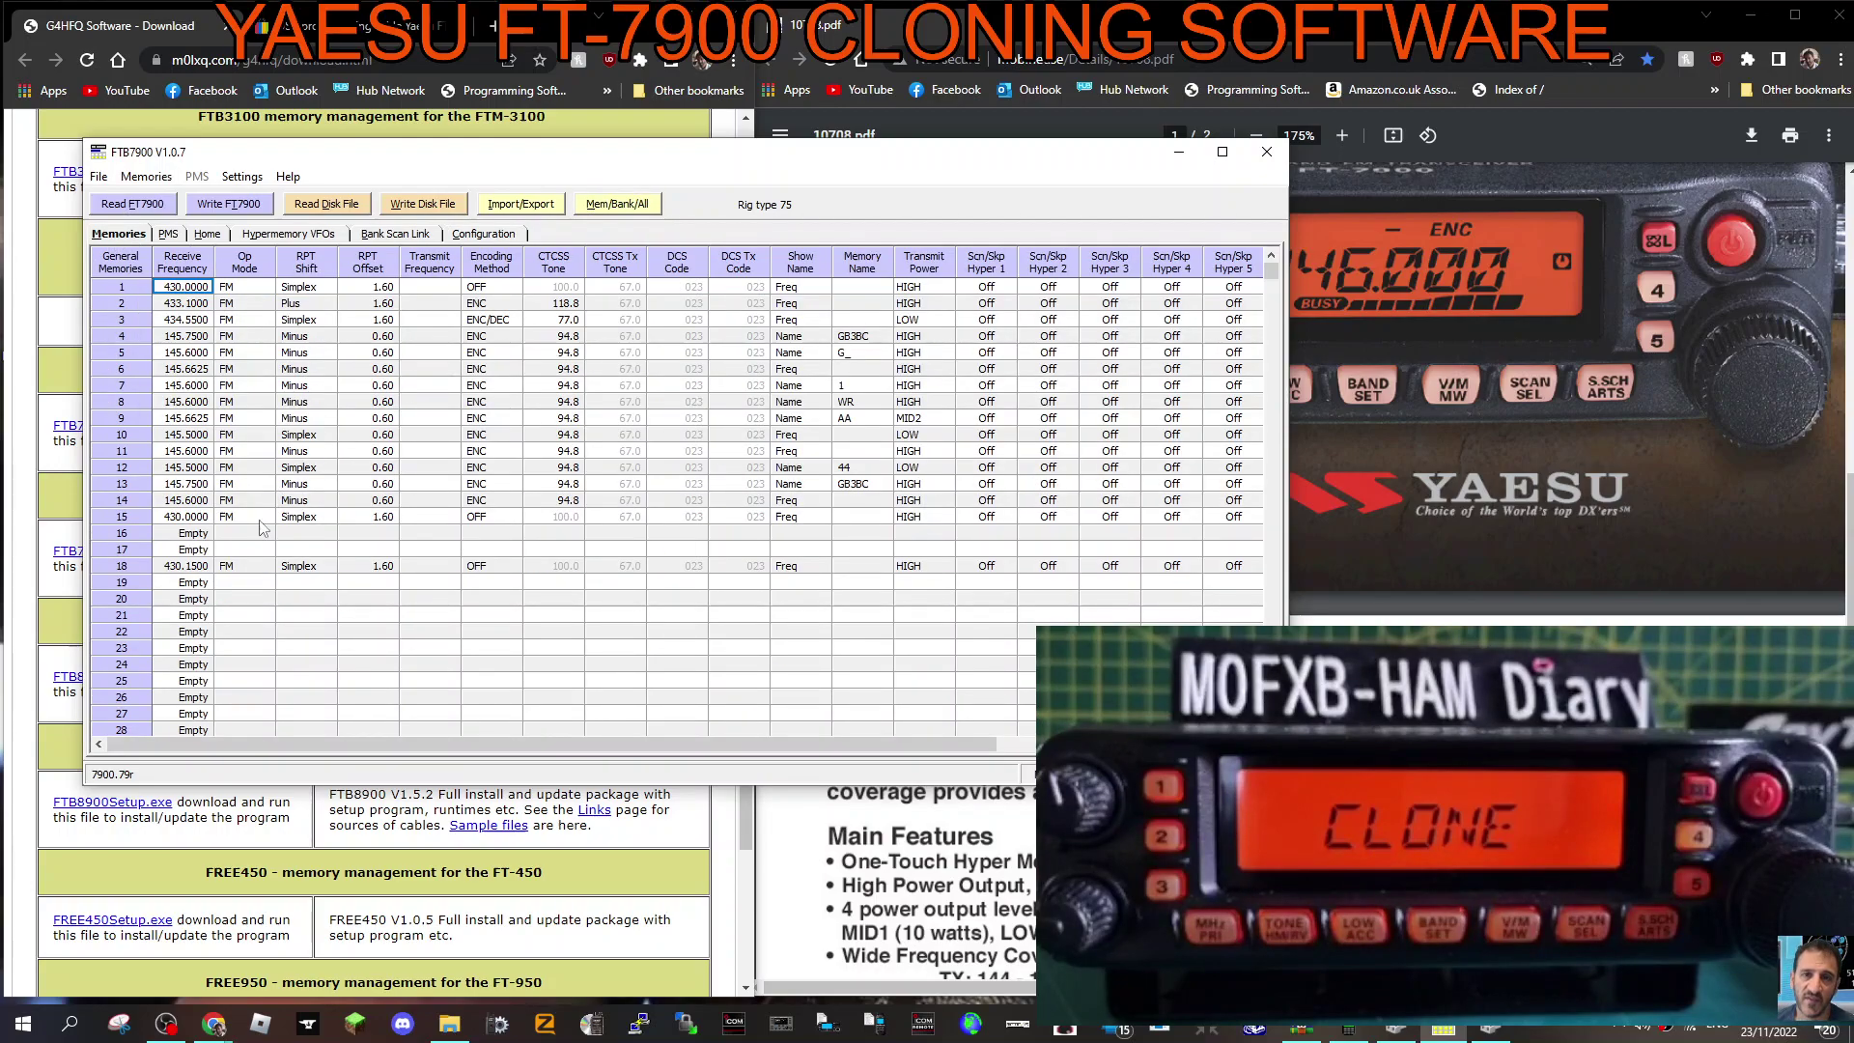
left_click(194, 534)
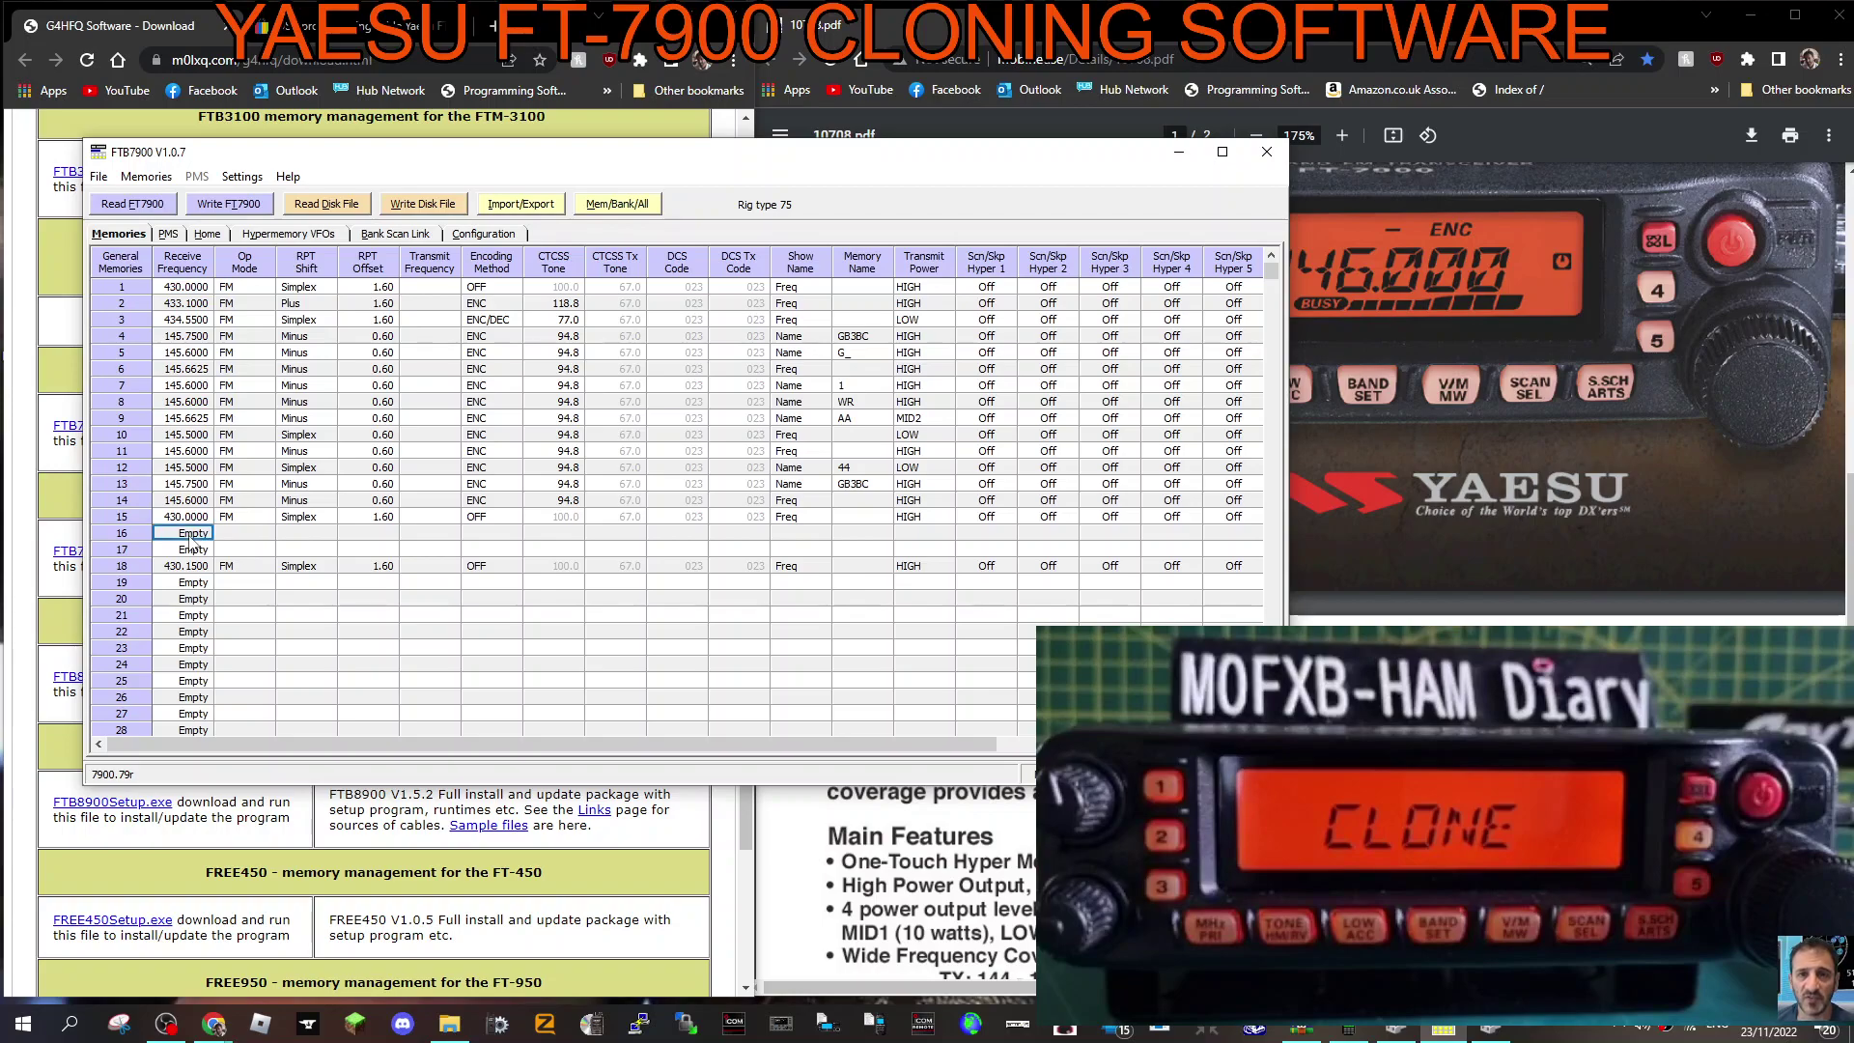
left_click(209, 532)
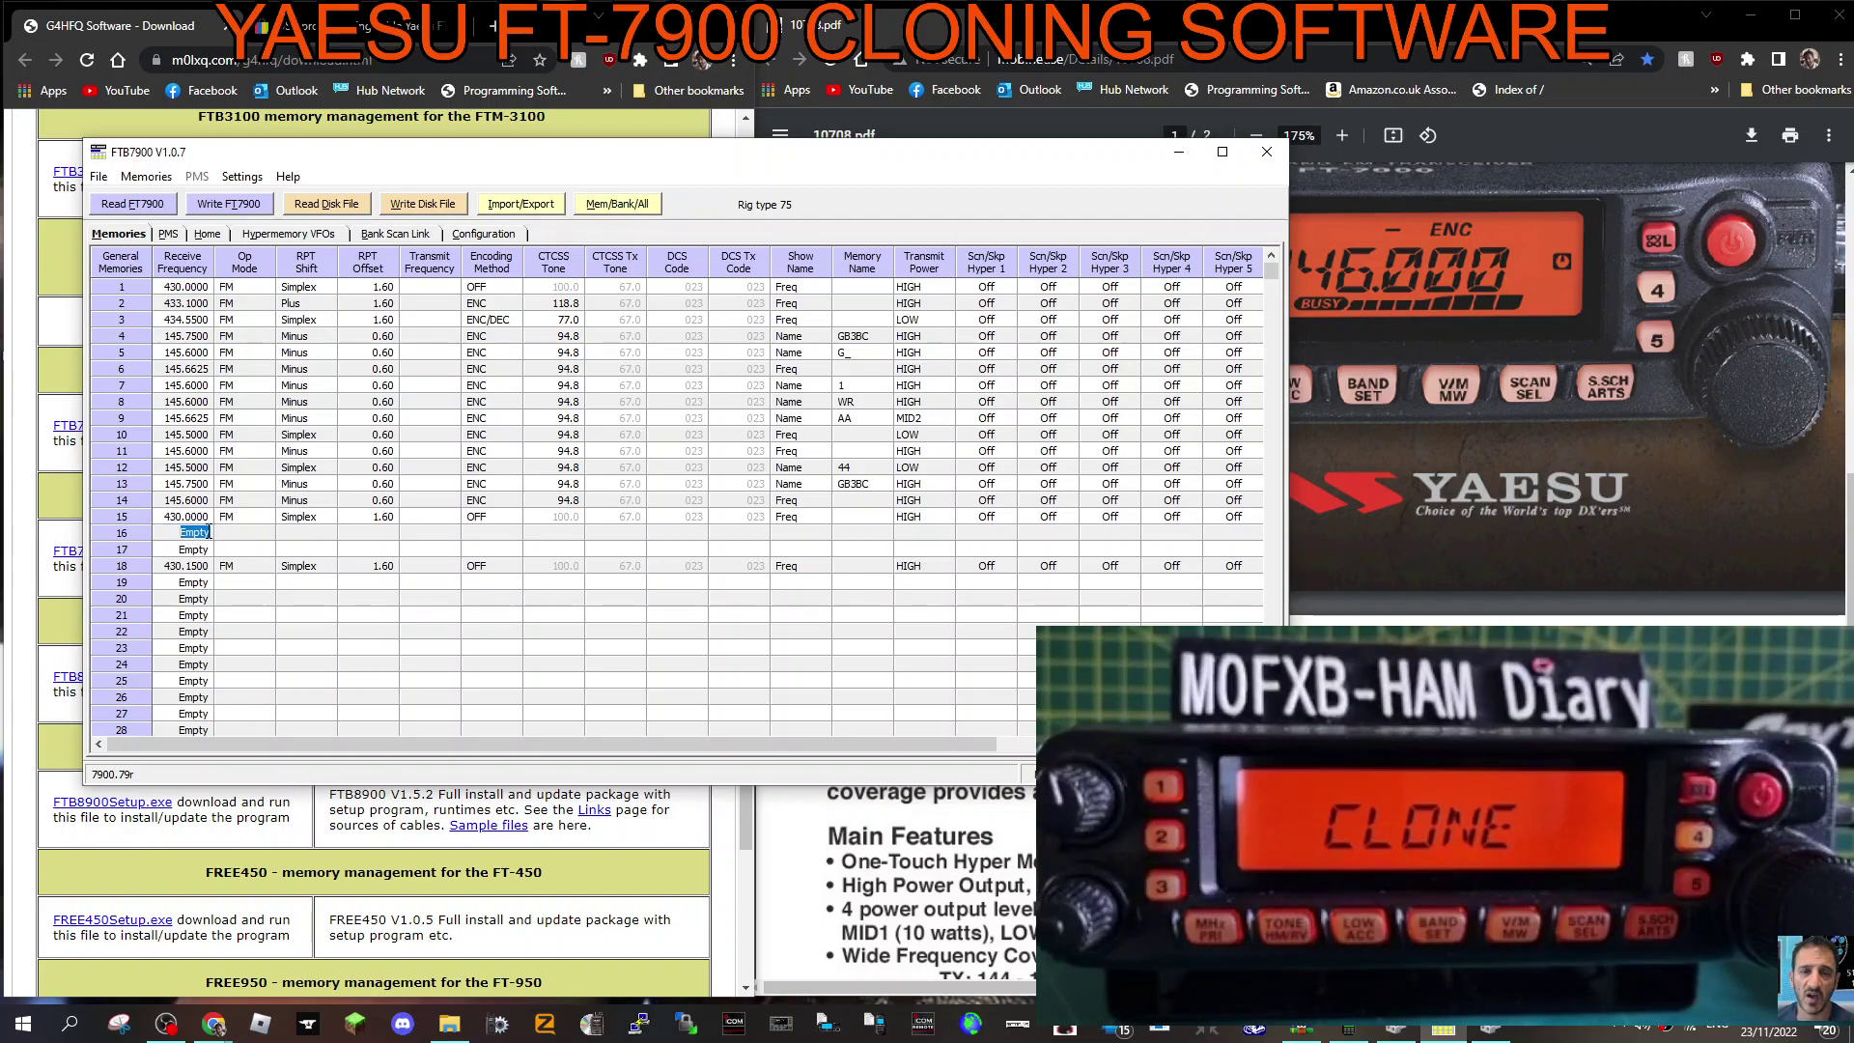
type("430.")
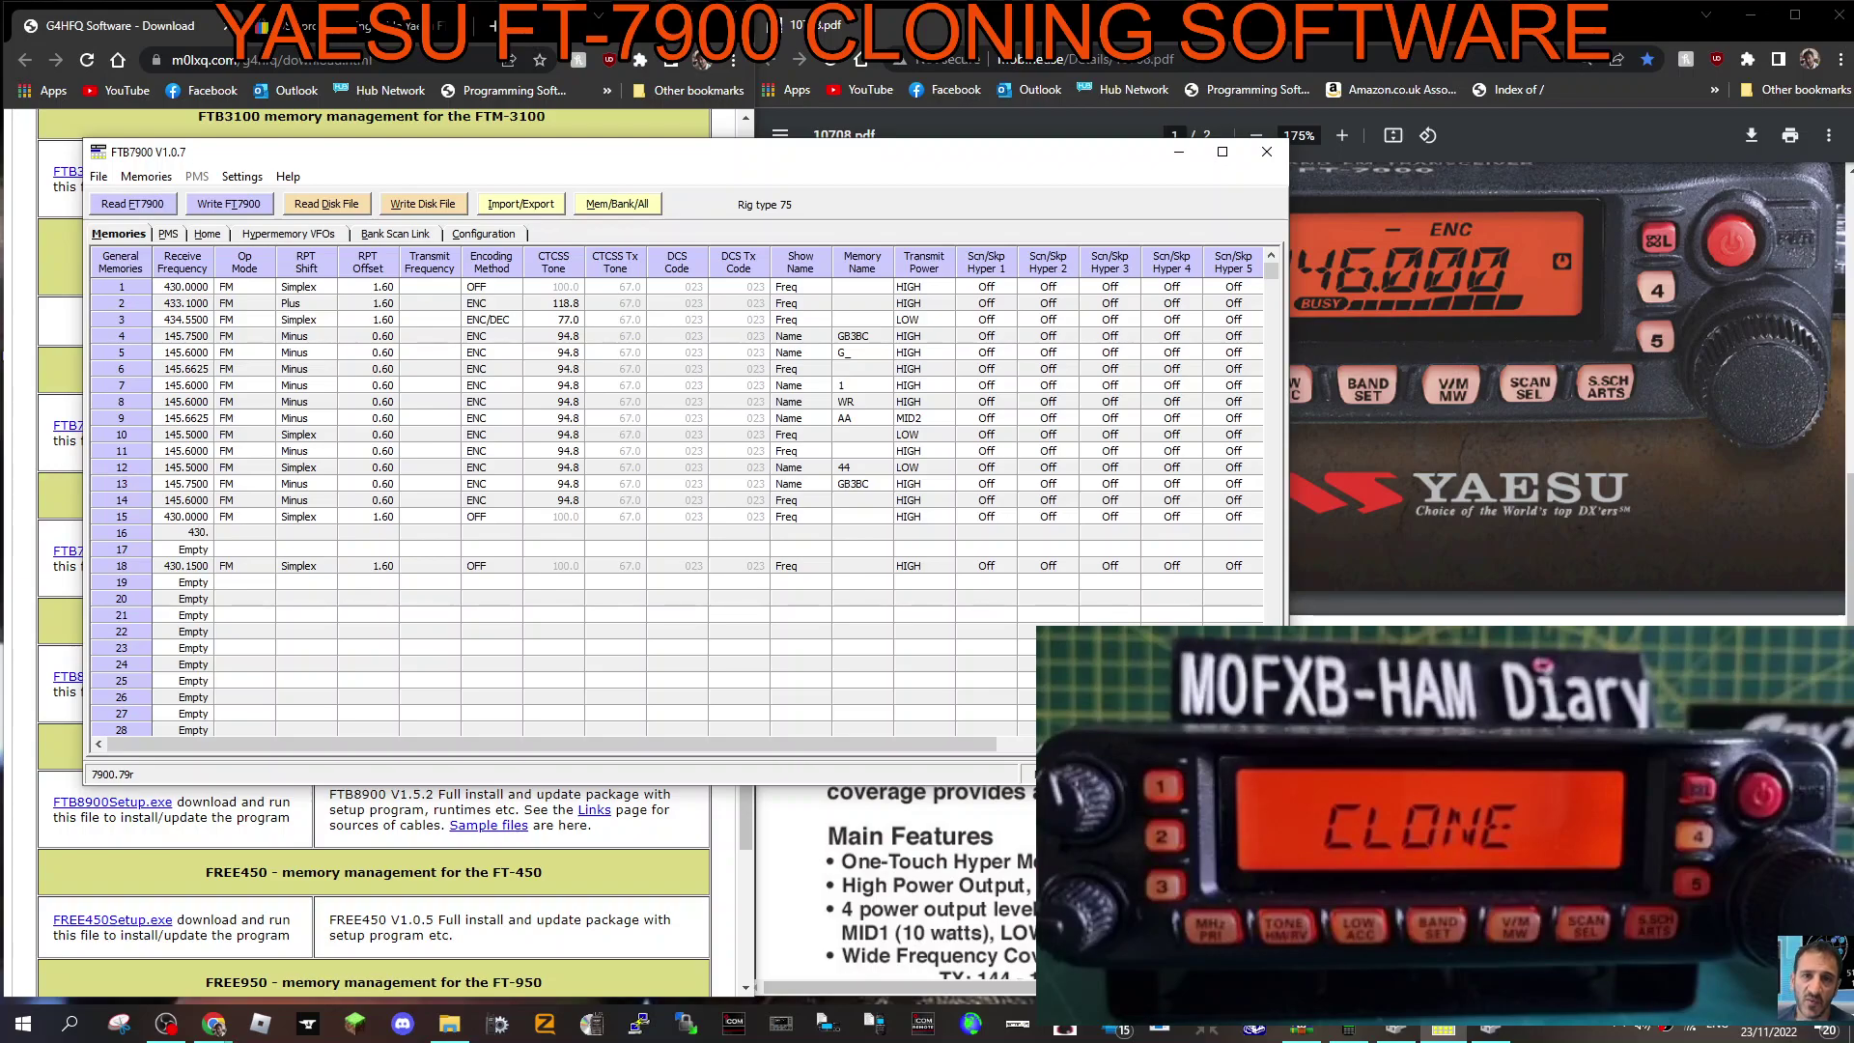
type("825")
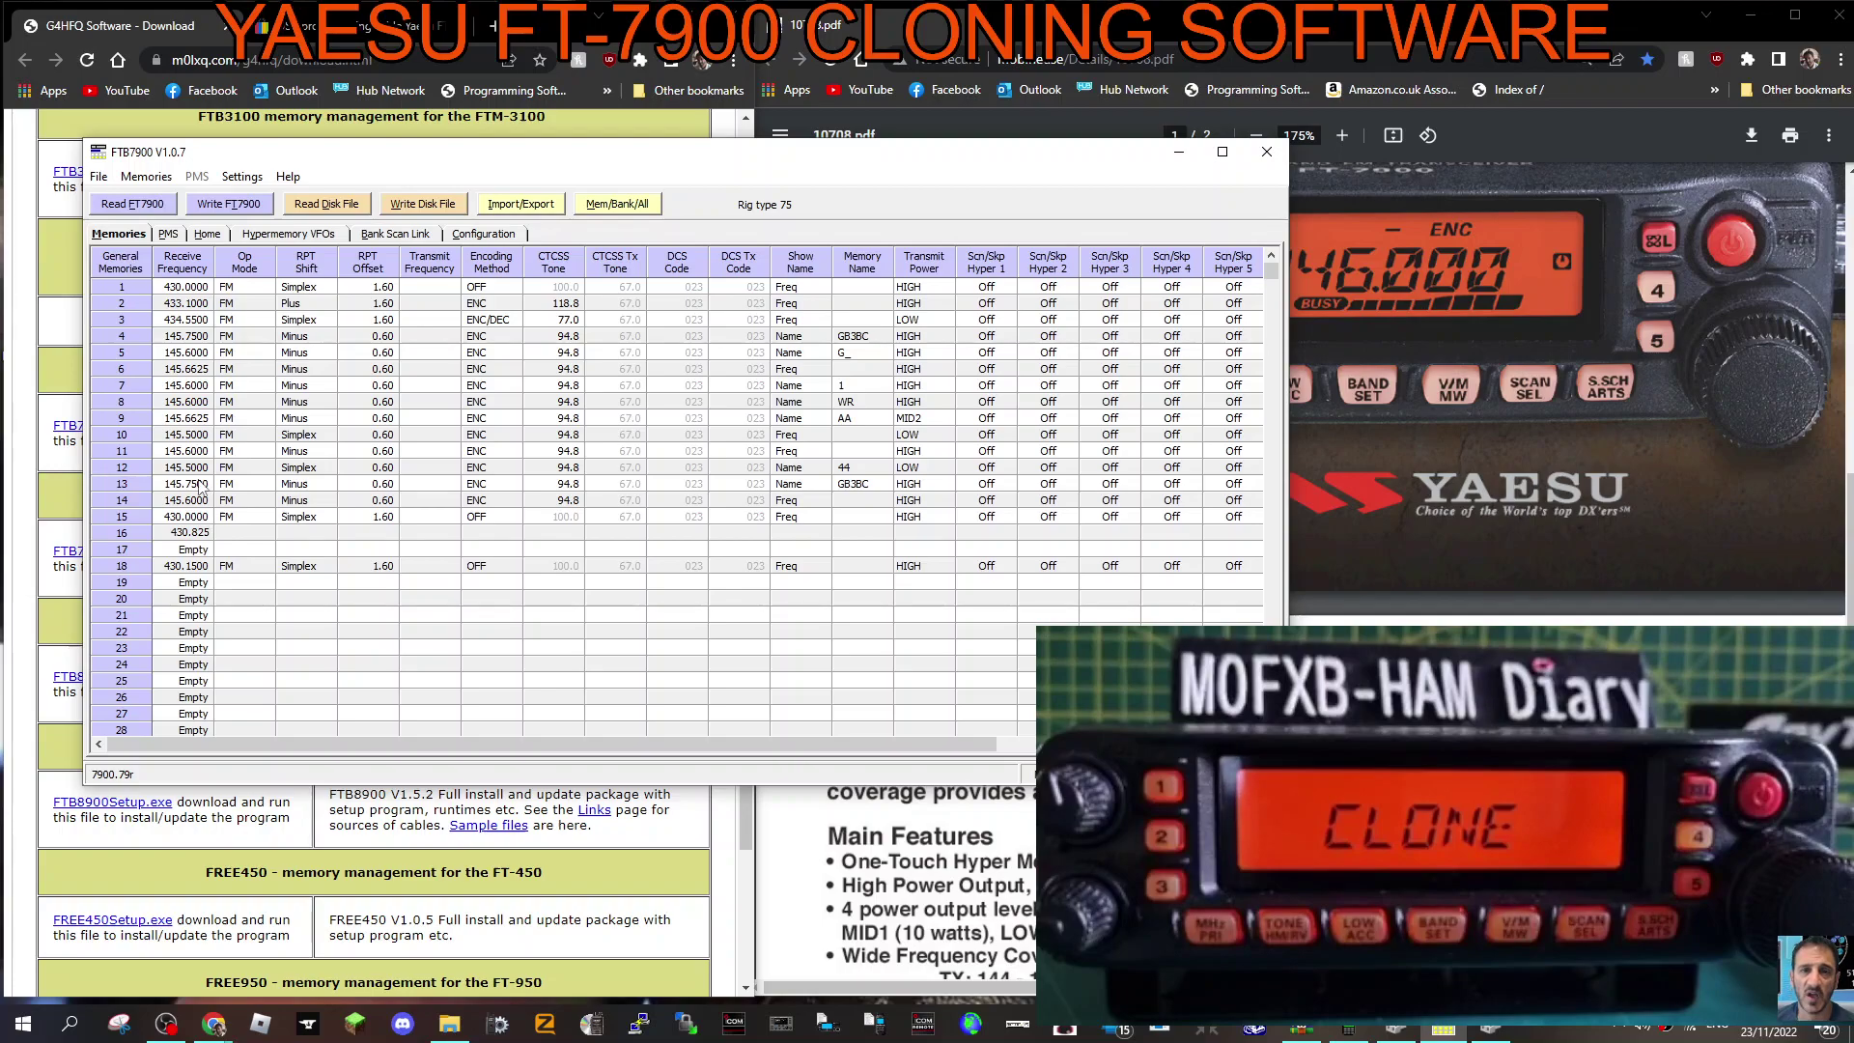
left_click(242, 534)
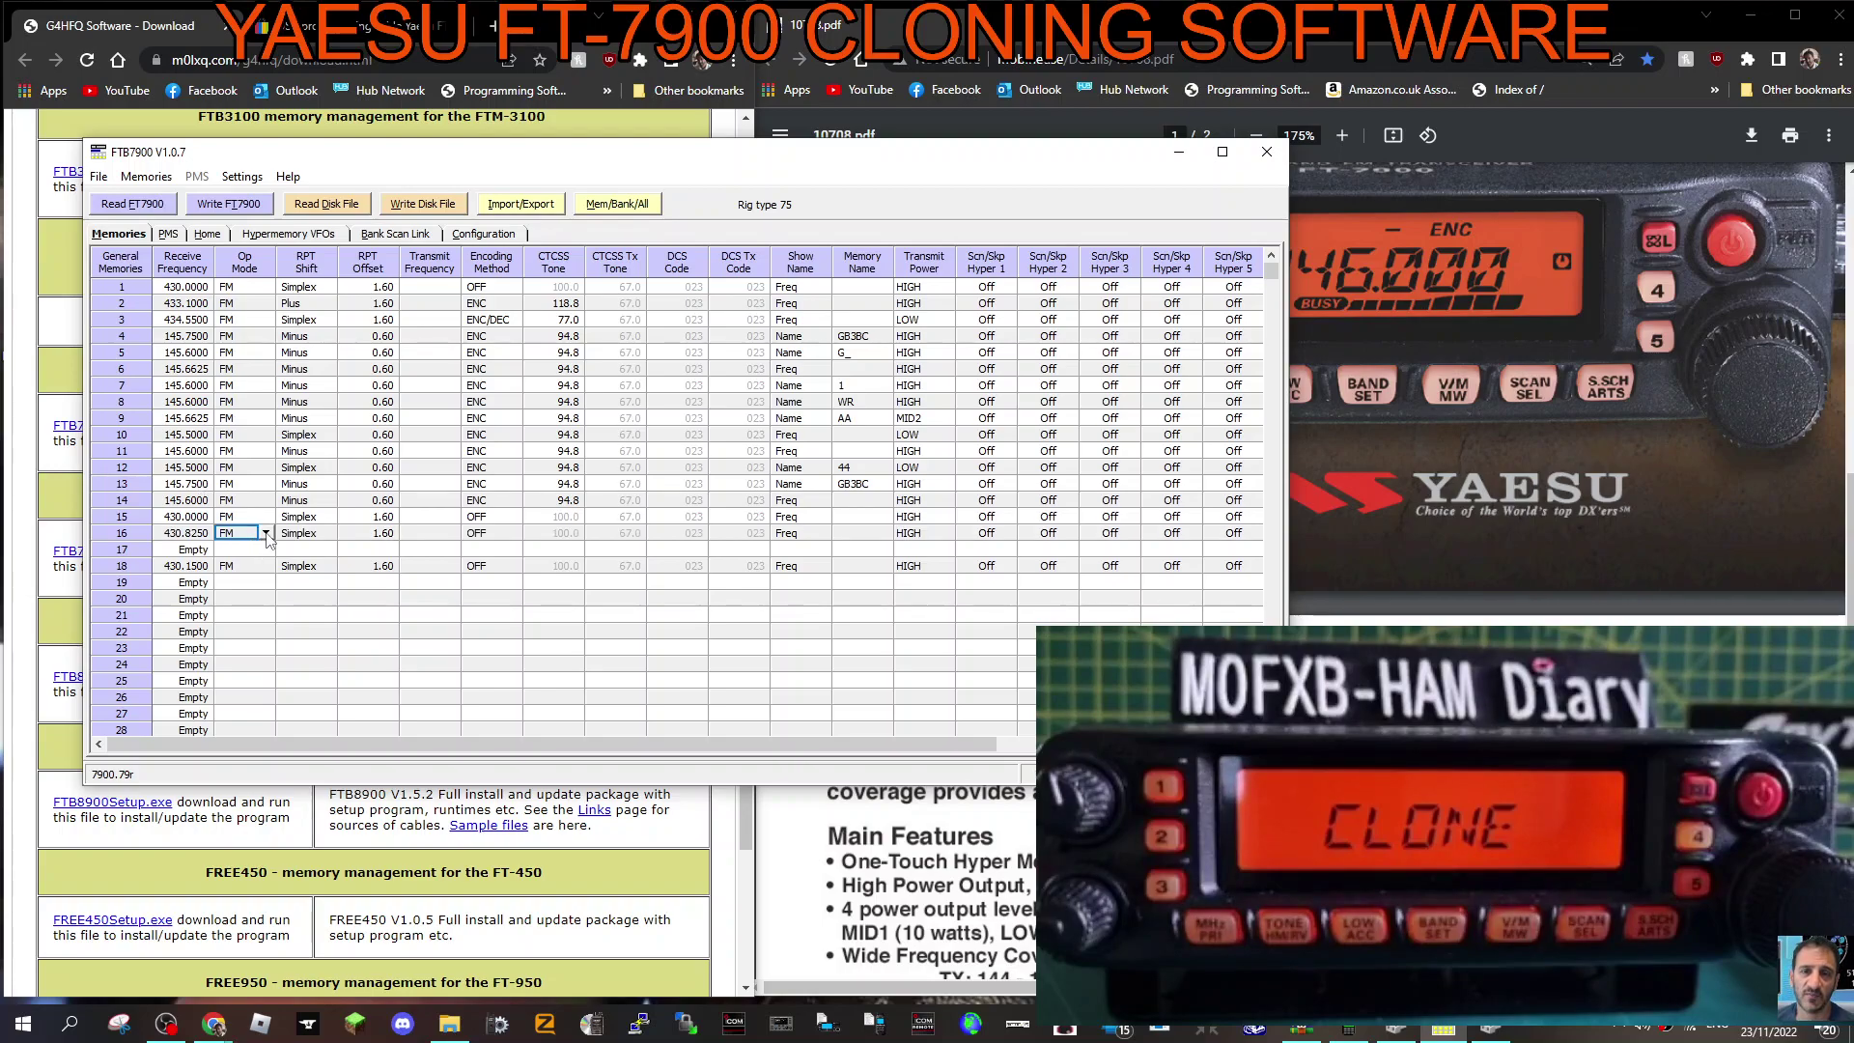
Keep memory 16 on FM with a Plus repeater shift and a 7.60 offset
left_click(266, 534)
left_click(266, 537)
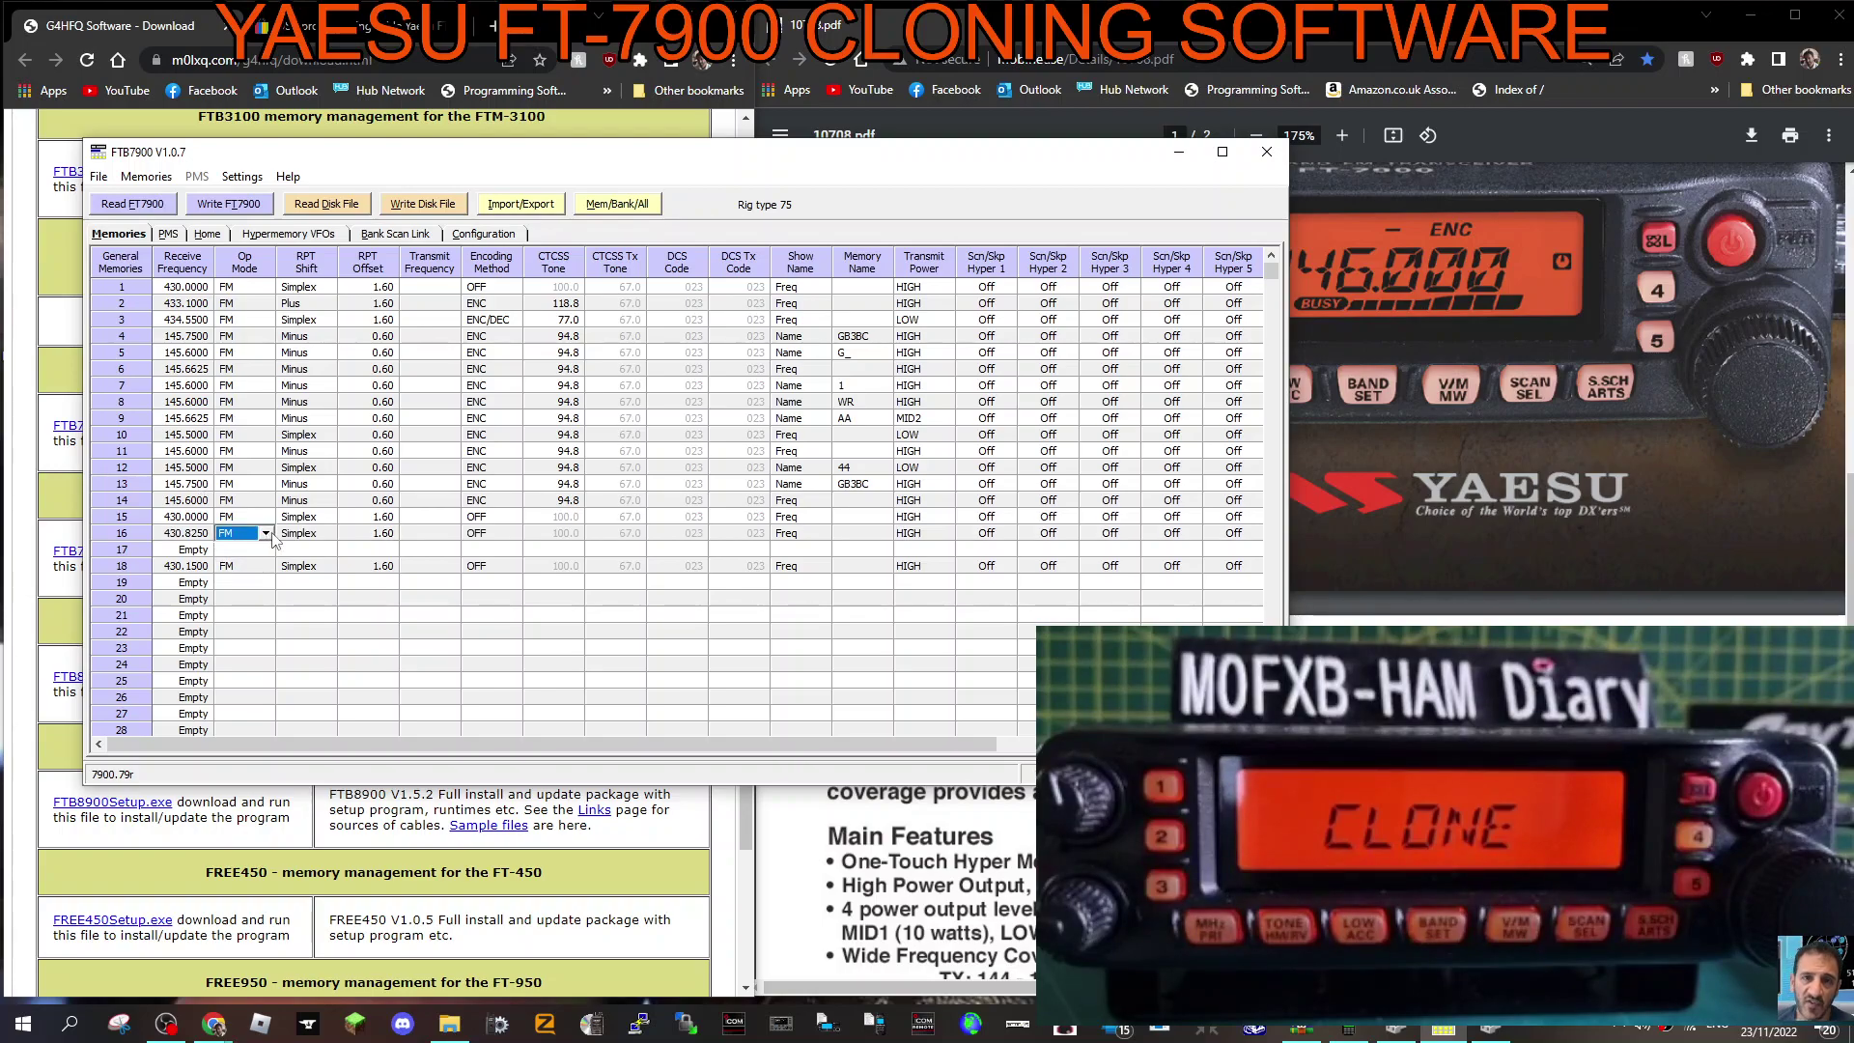
left_click(299, 534)
left_click(329, 534)
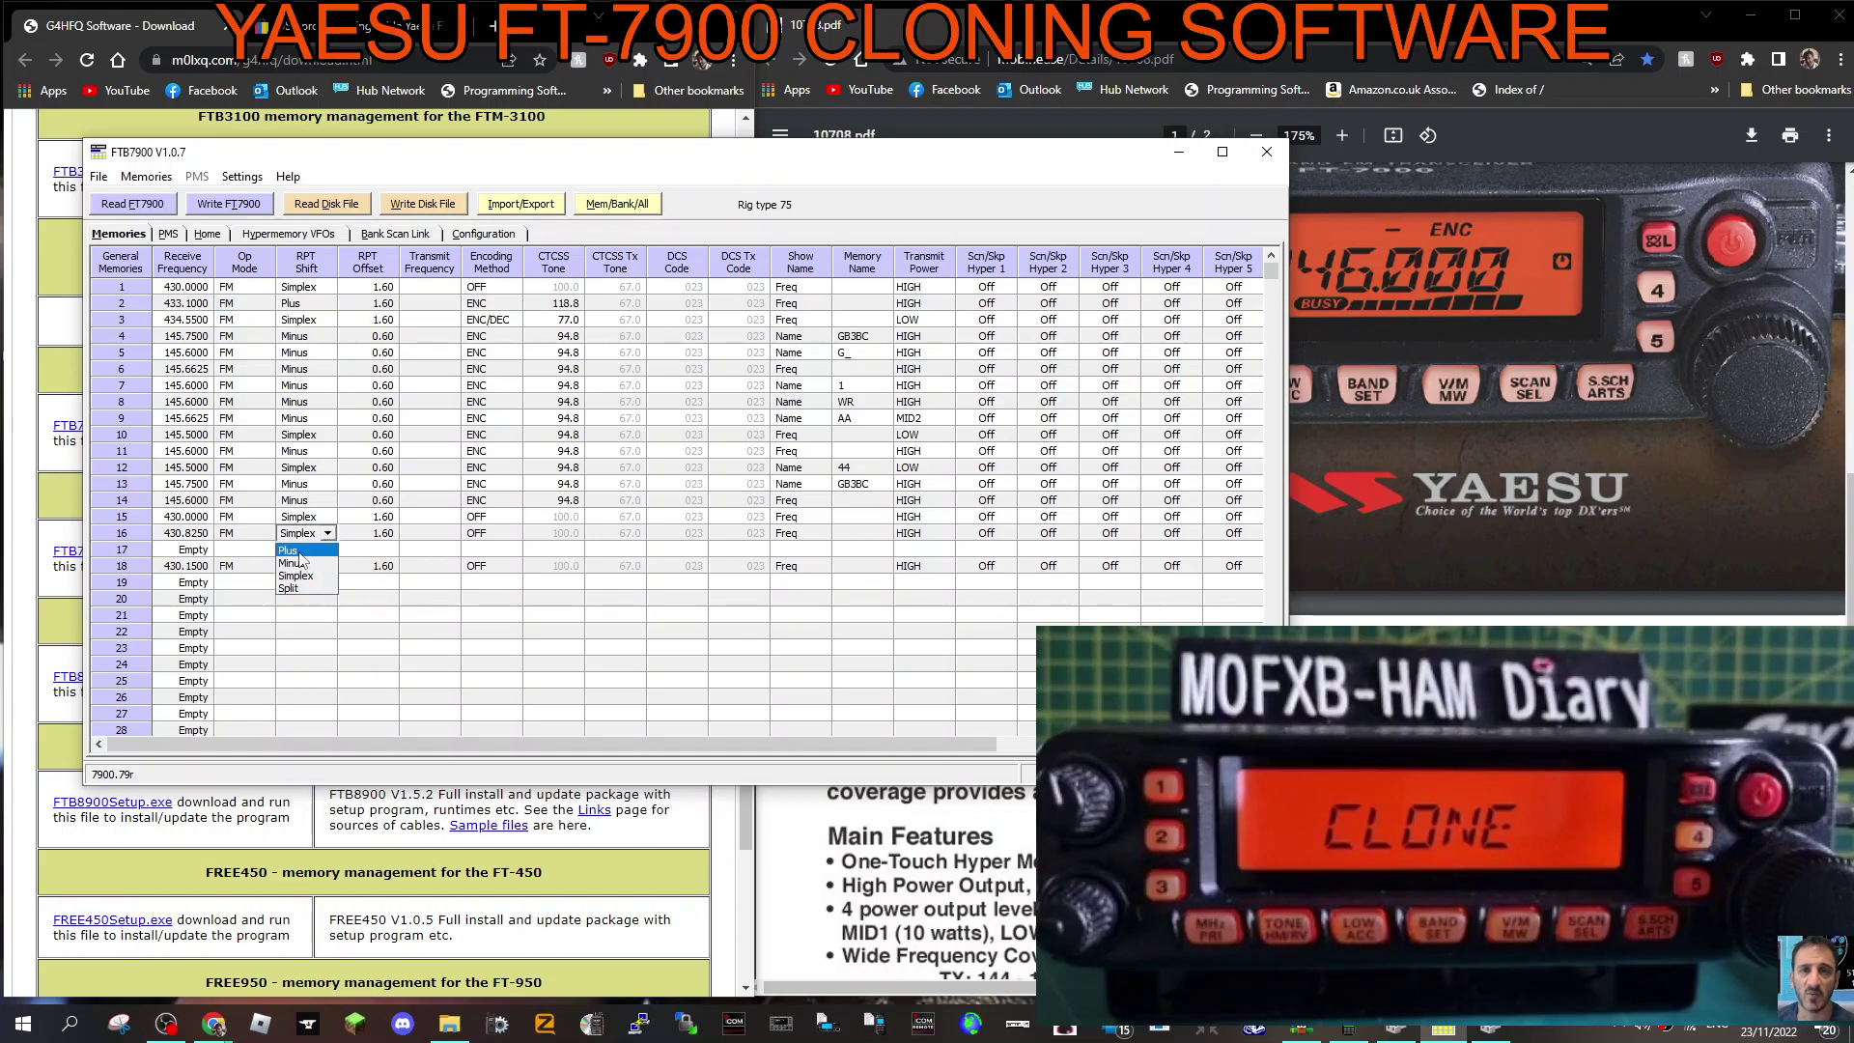
left_click(288, 551)
left_click(392, 537)
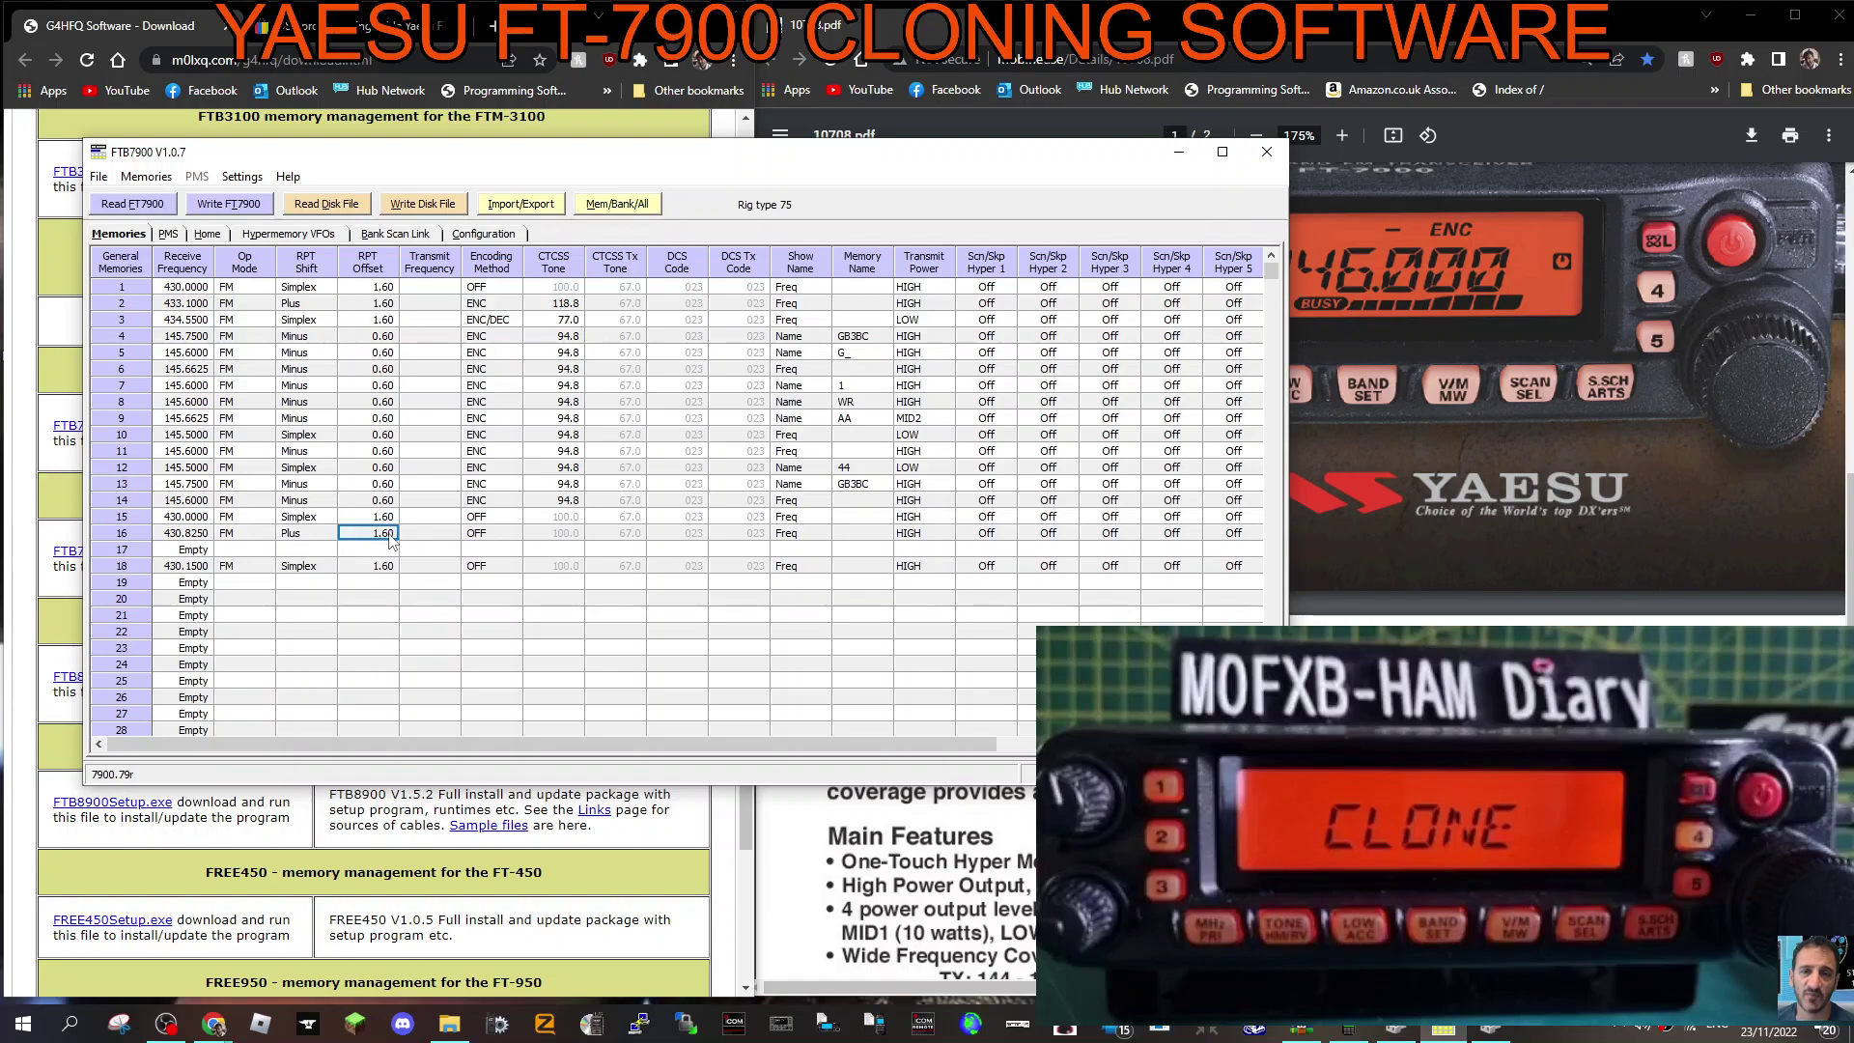
left_click(390, 537)
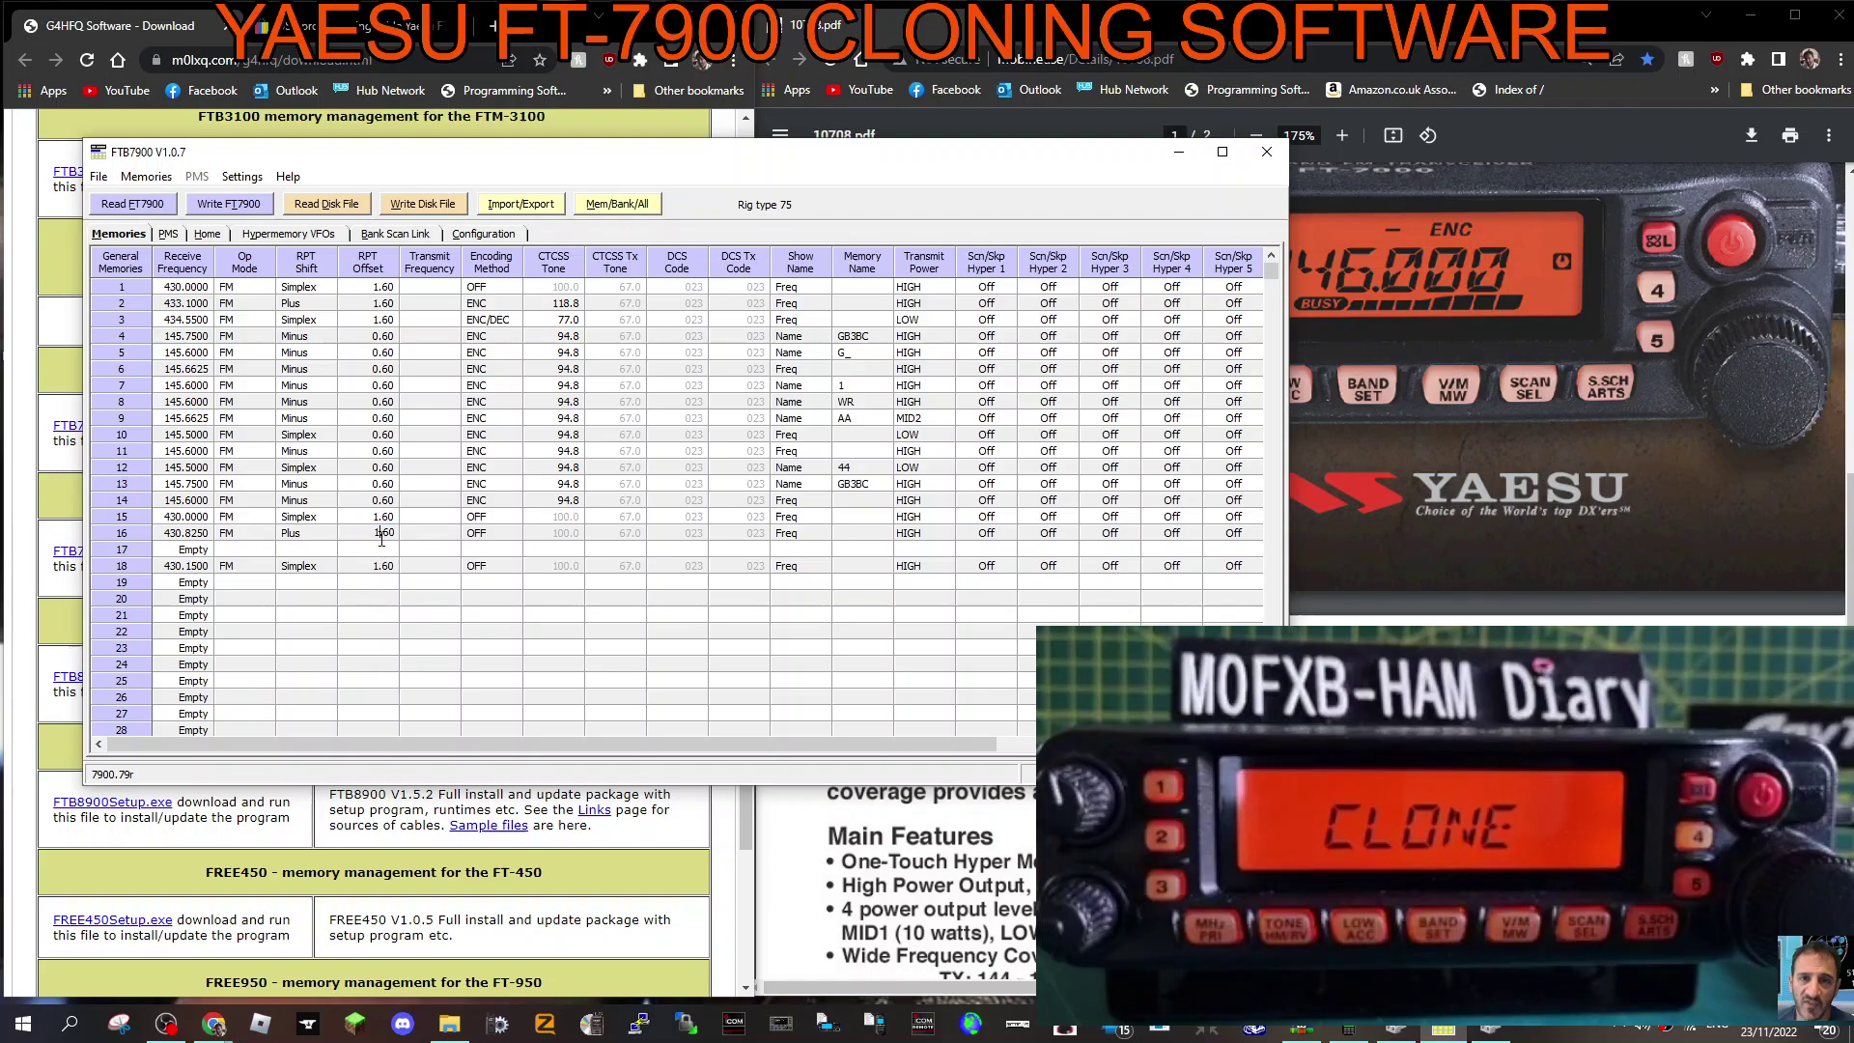
type("7.60")
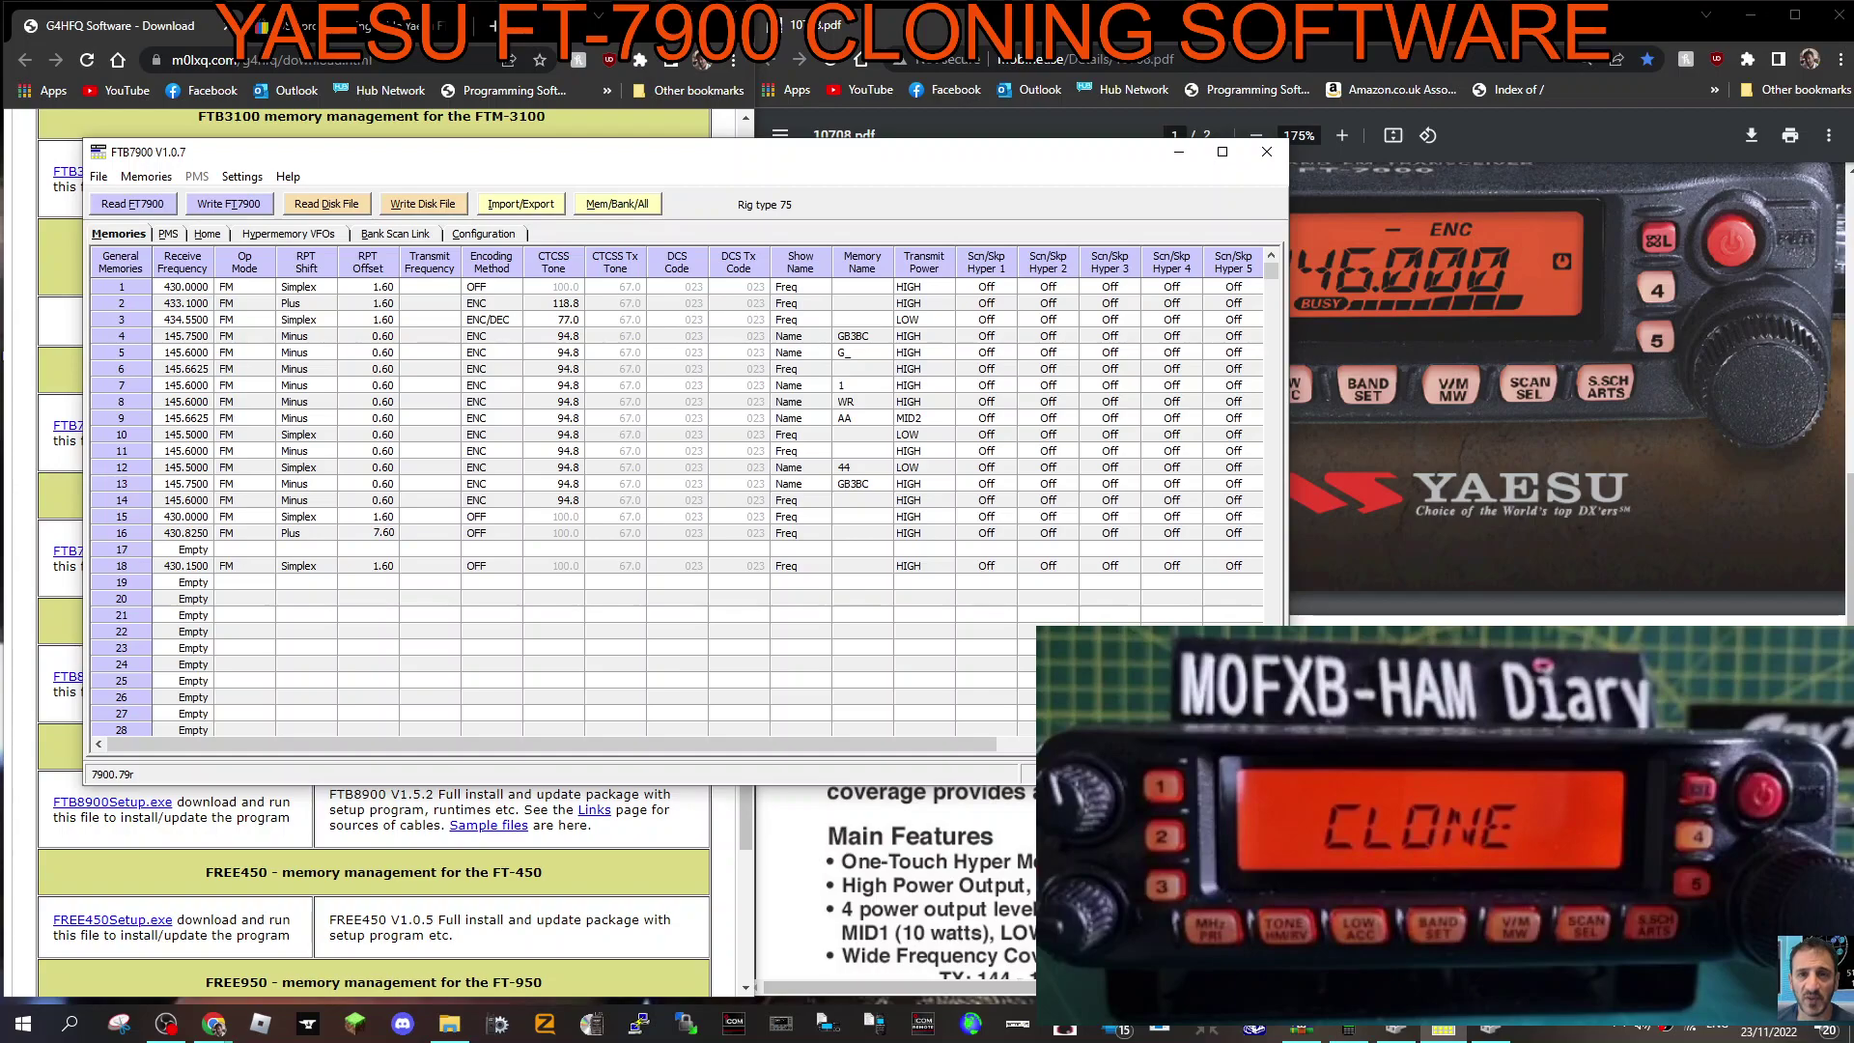
Set memory 16's encoding to ENC with a 77.0 CTCSS tone
left_click(502, 565)
left_click(498, 534)
left_click(513, 535)
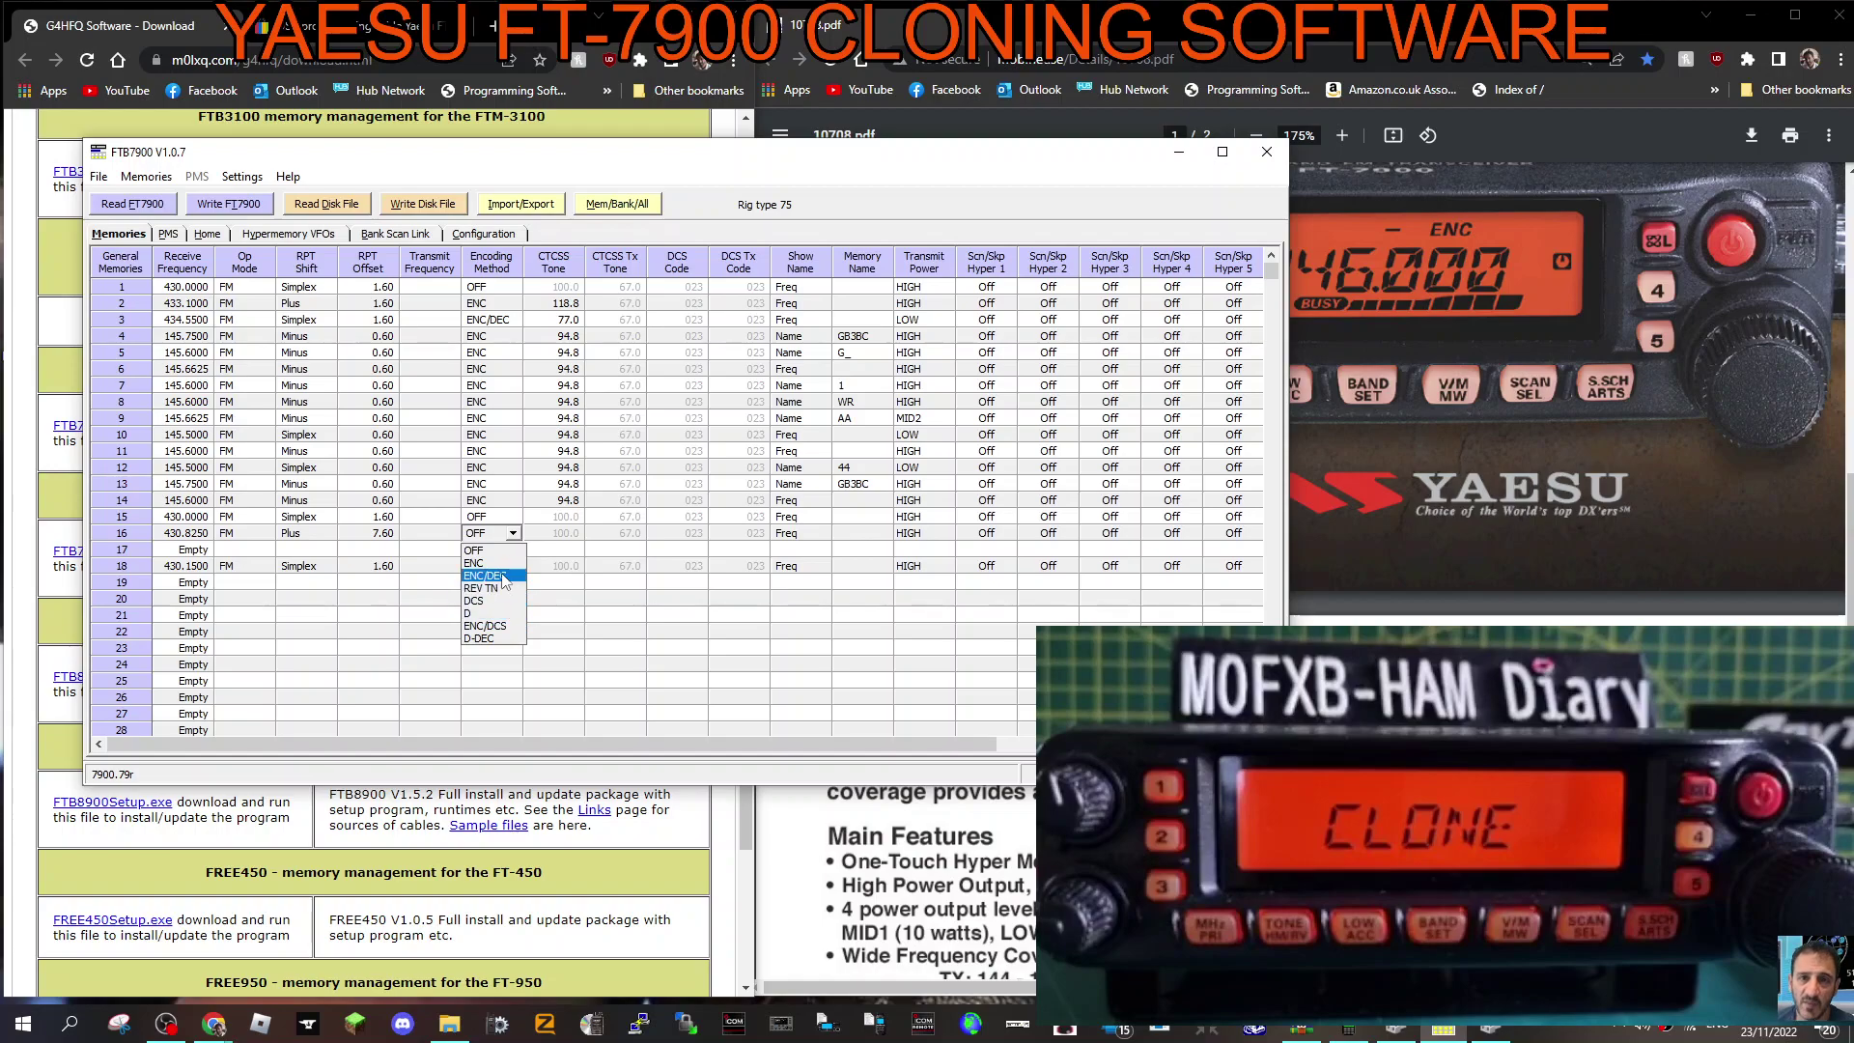
left_click(501, 568)
left_click(559, 537)
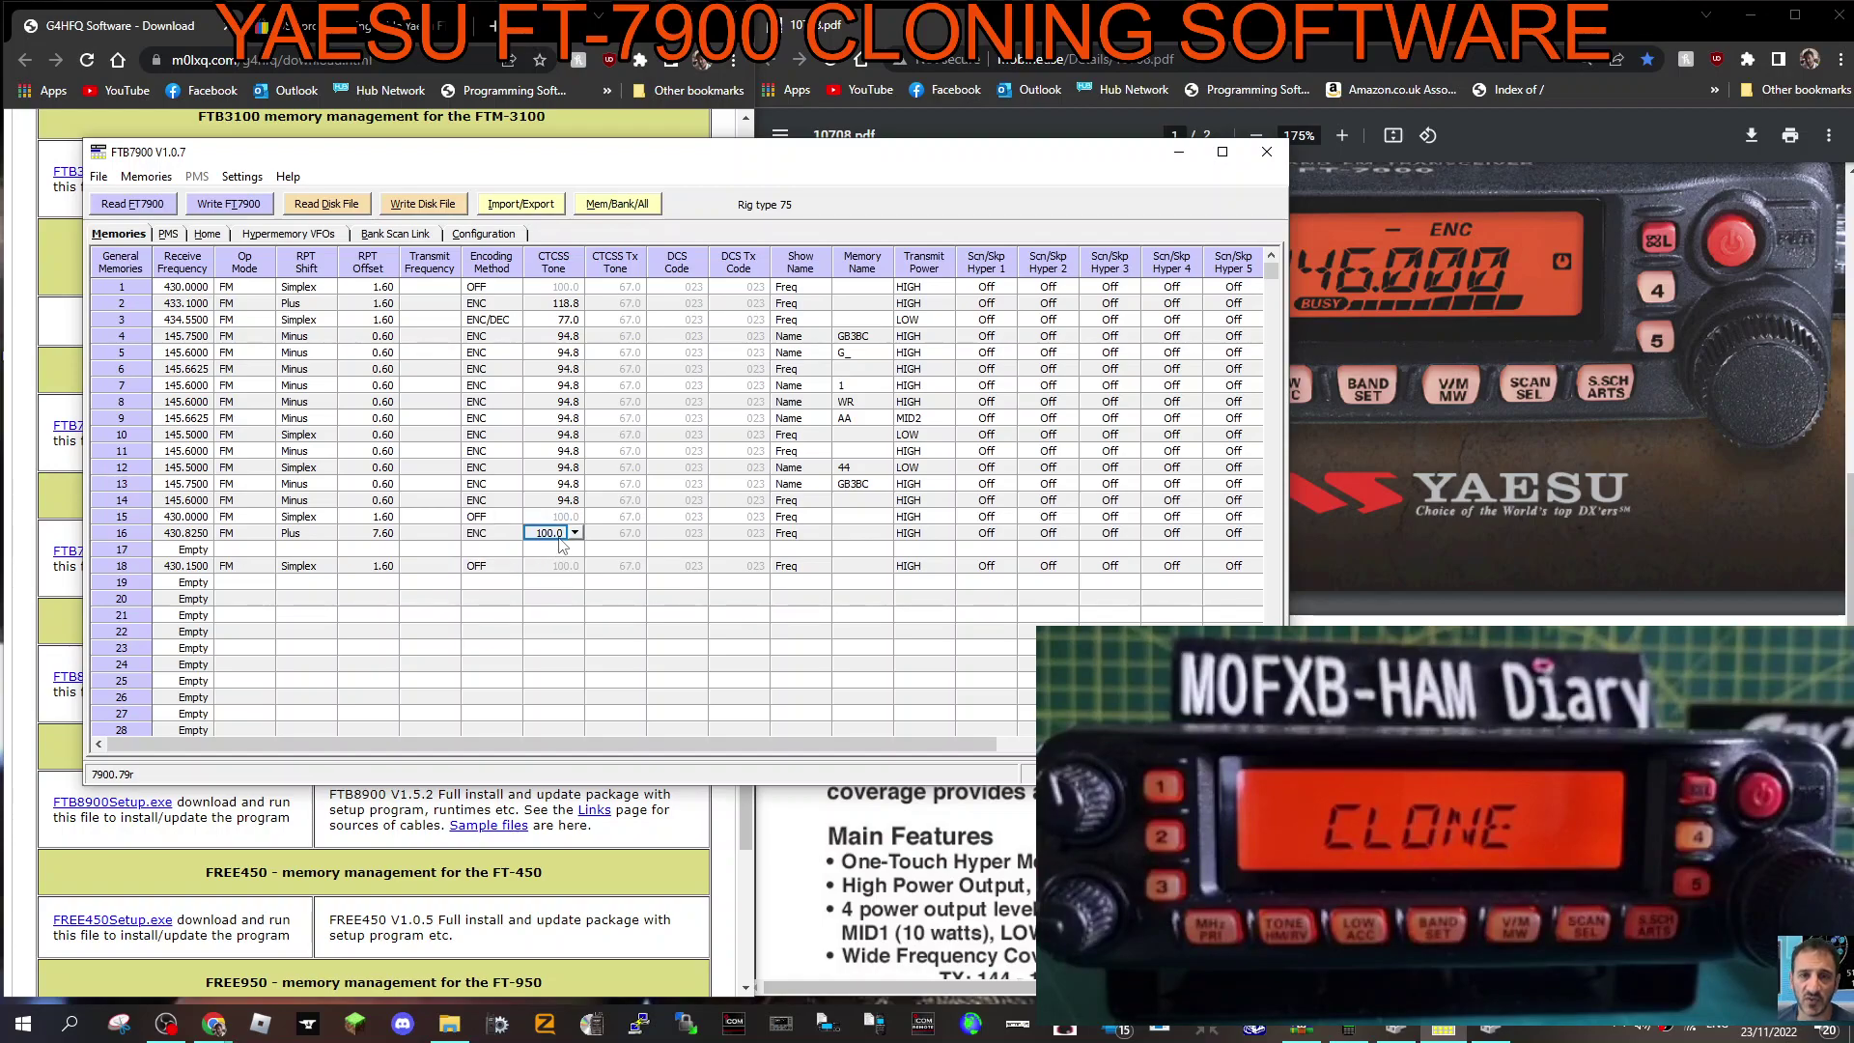
left_click(574, 534)
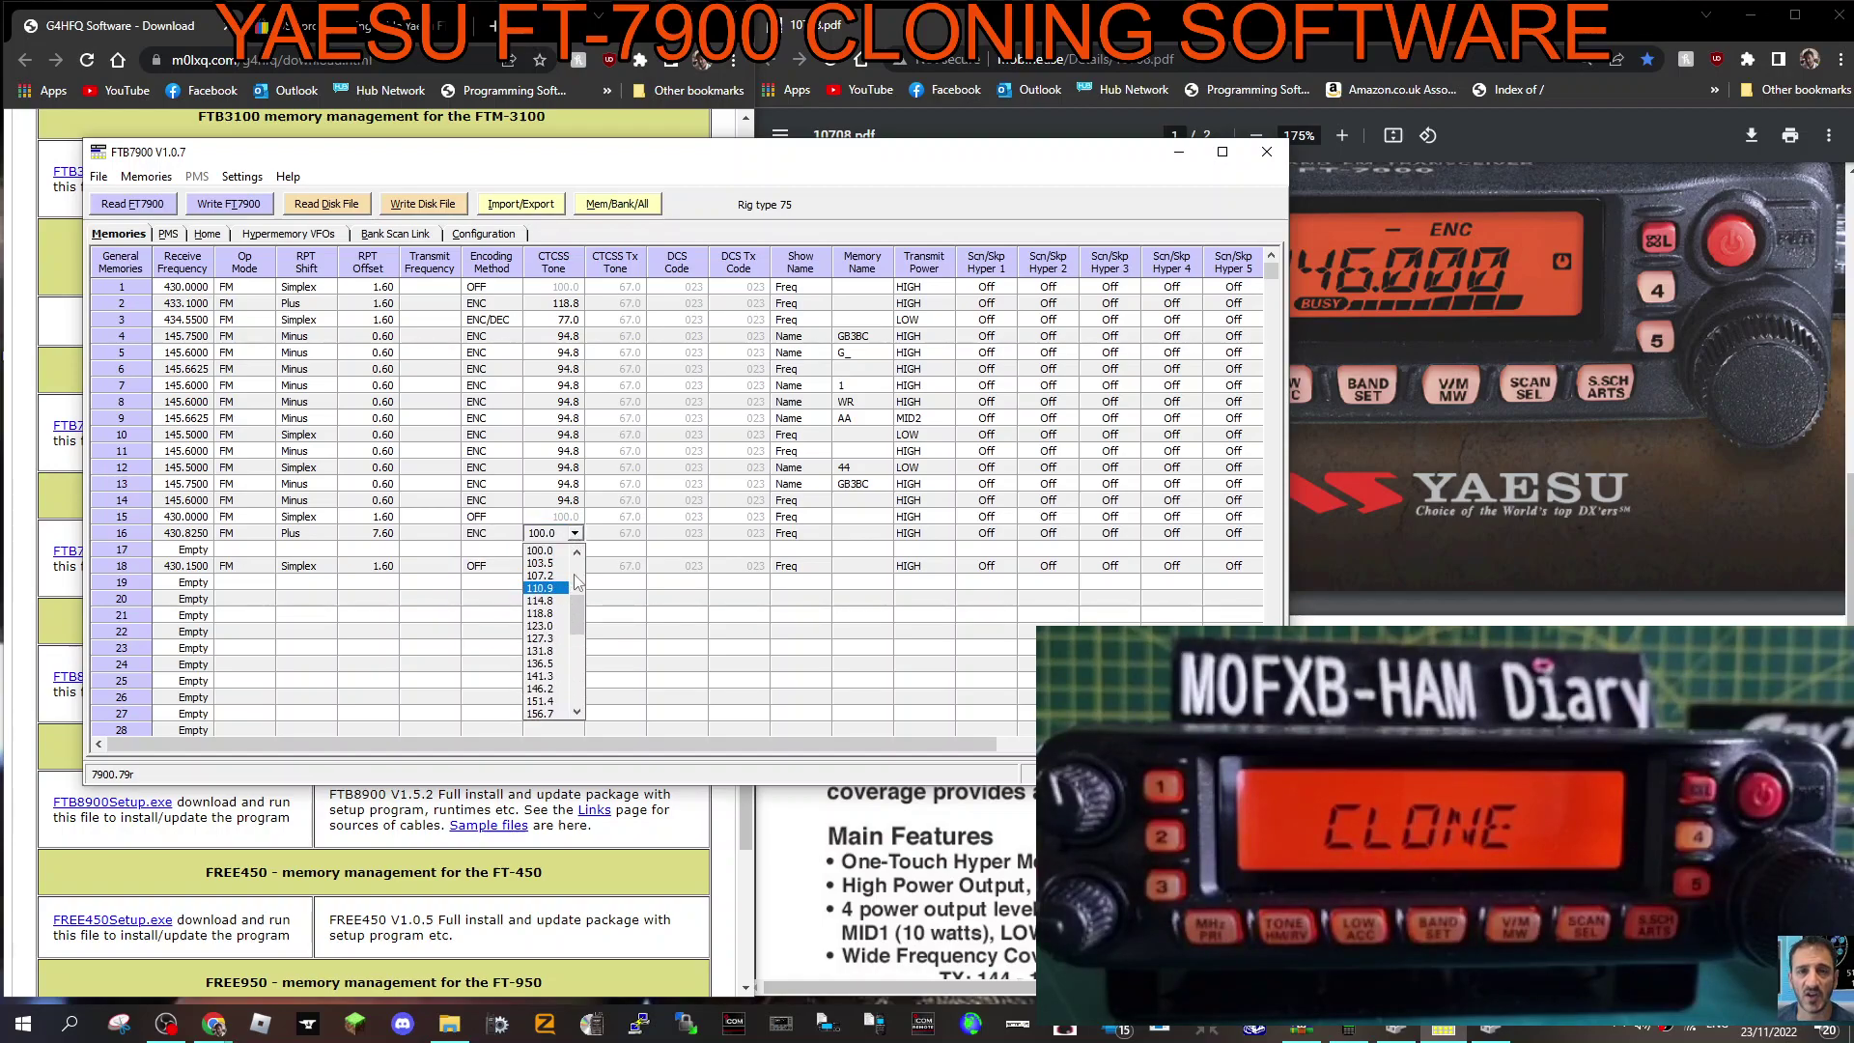
scroll(579, 577, "up", 4)
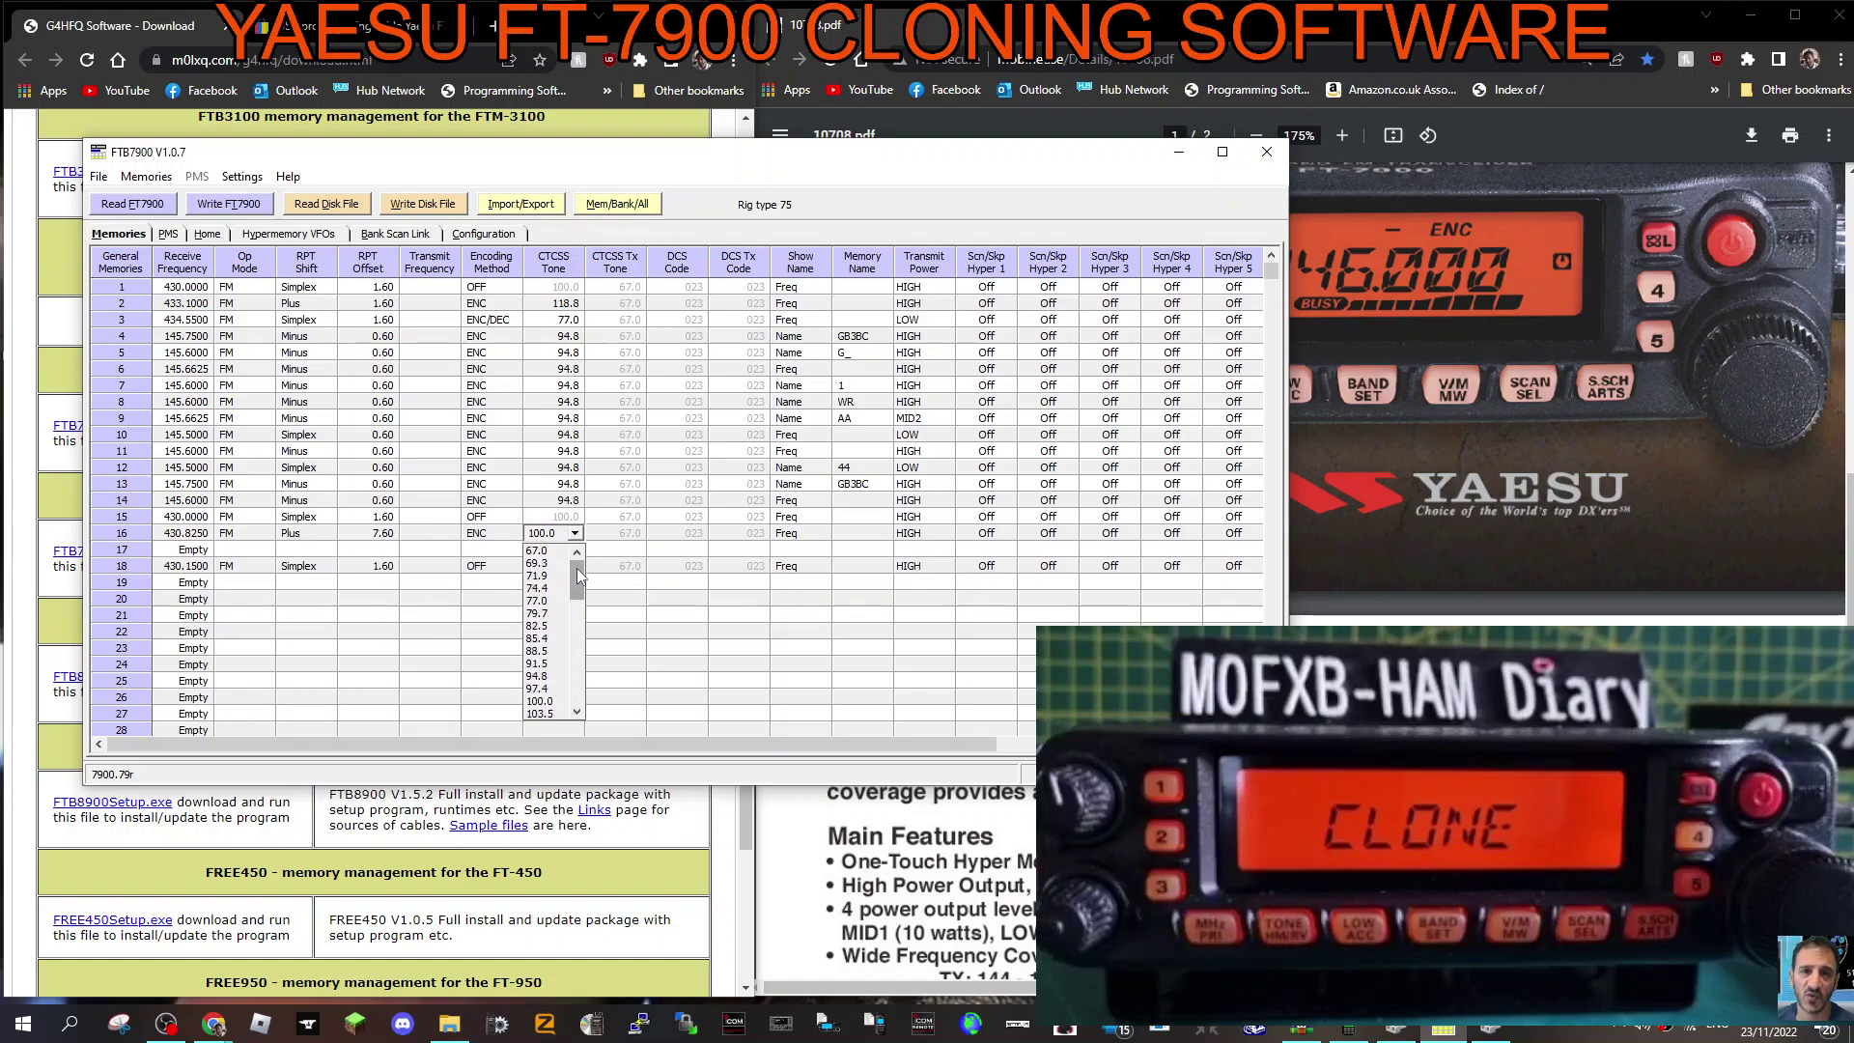
left_click(550, 601)
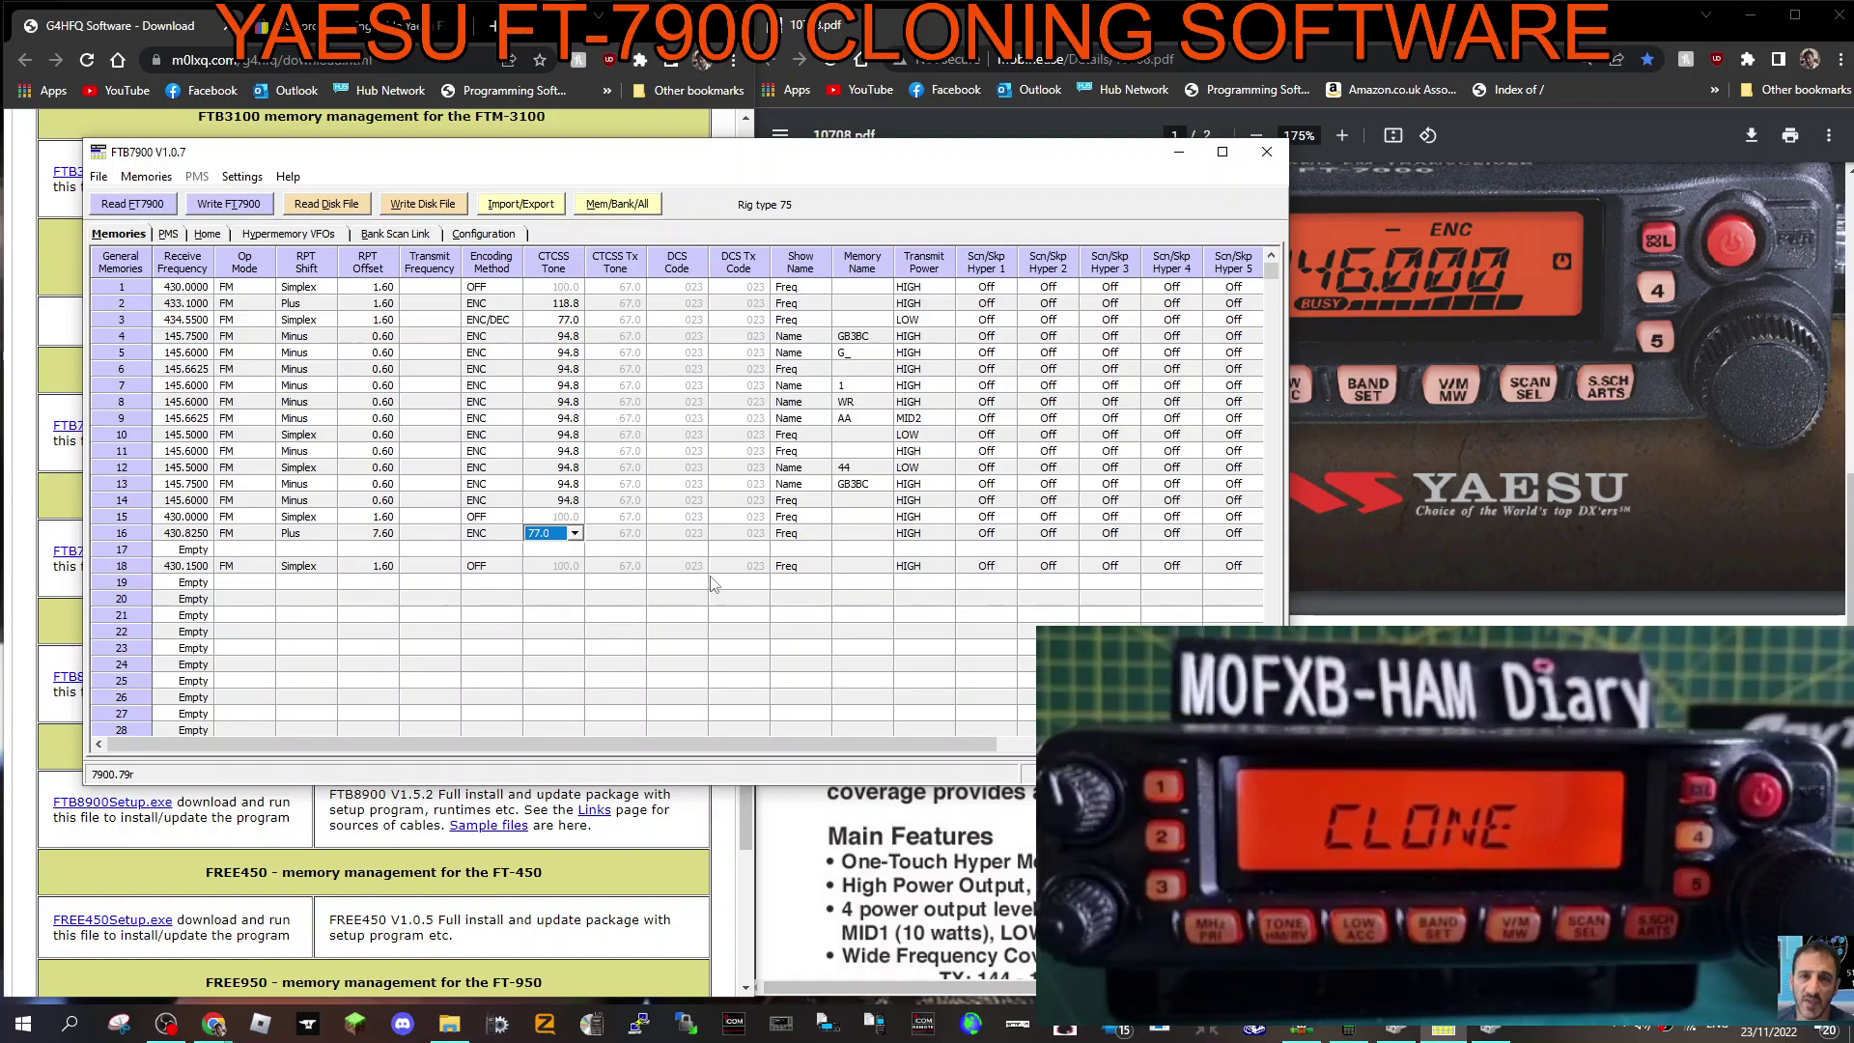
Make memory 16 display by Name and transmit on LOW power
left_click(793, 537)
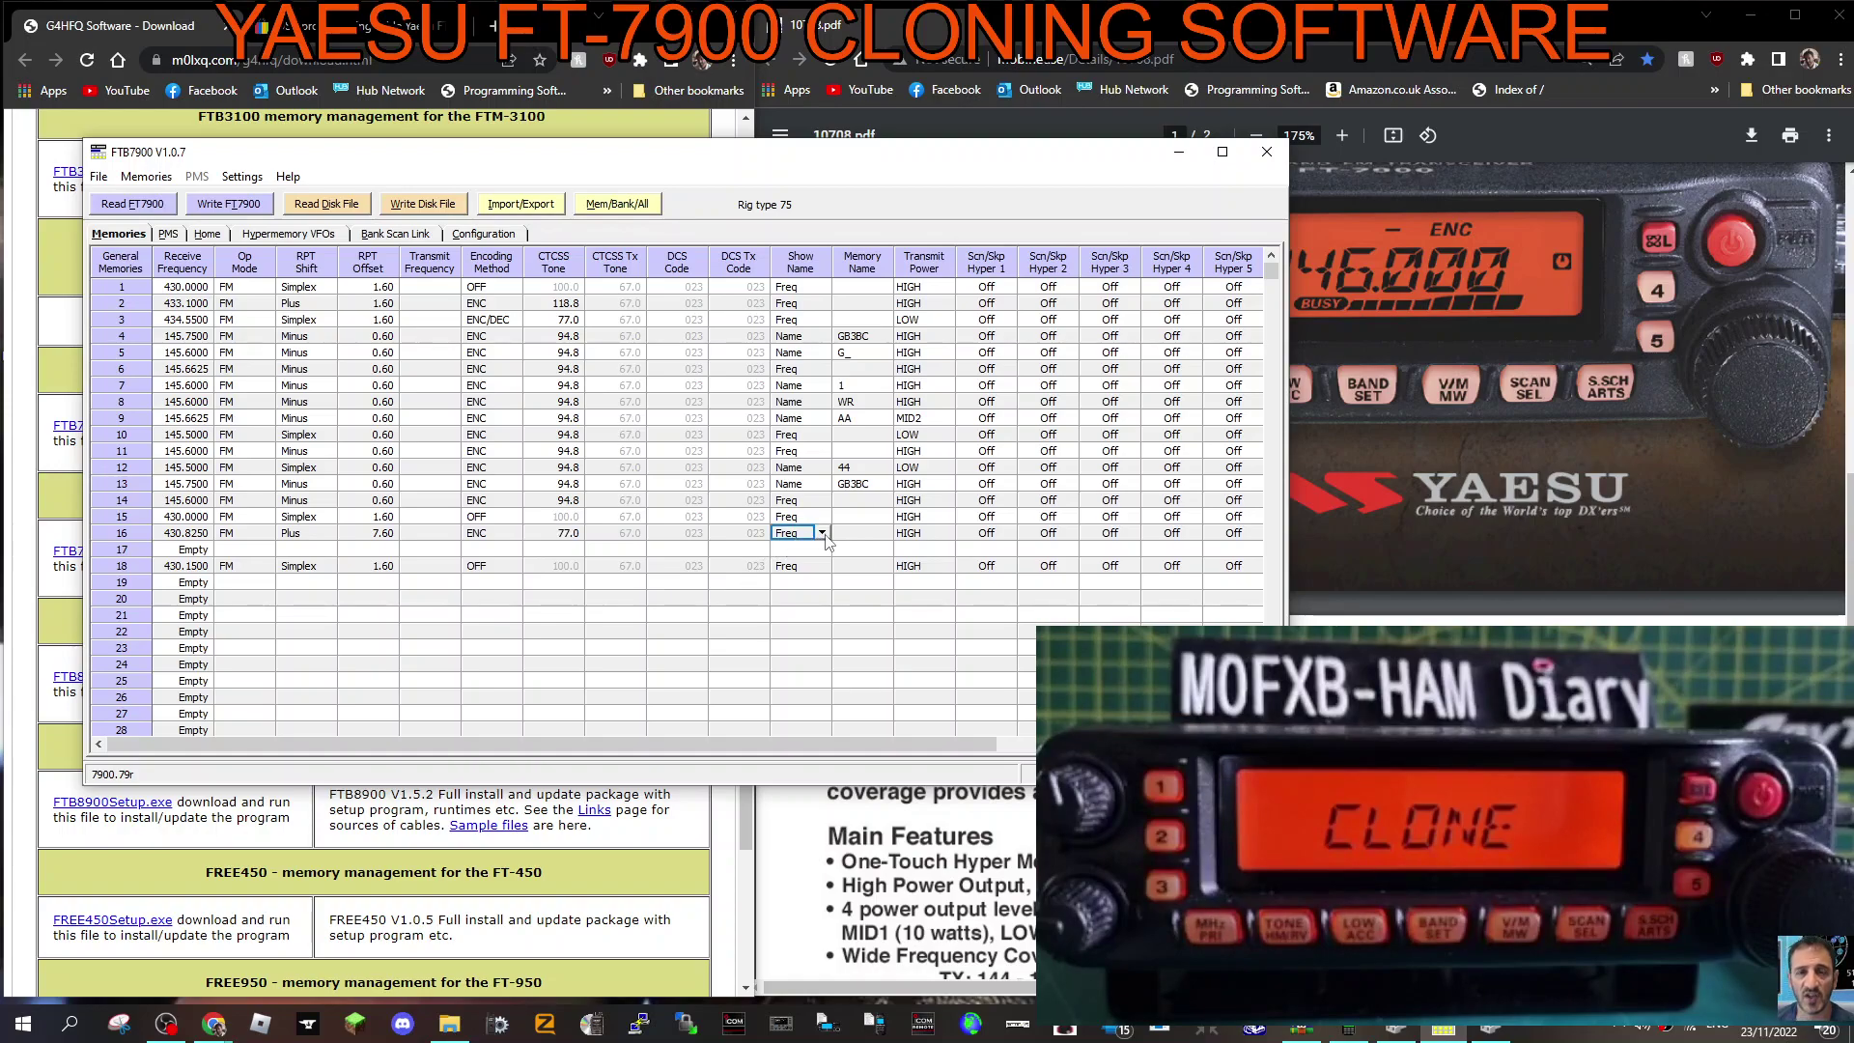
left_click(822, 534)
left_click(811, 566)
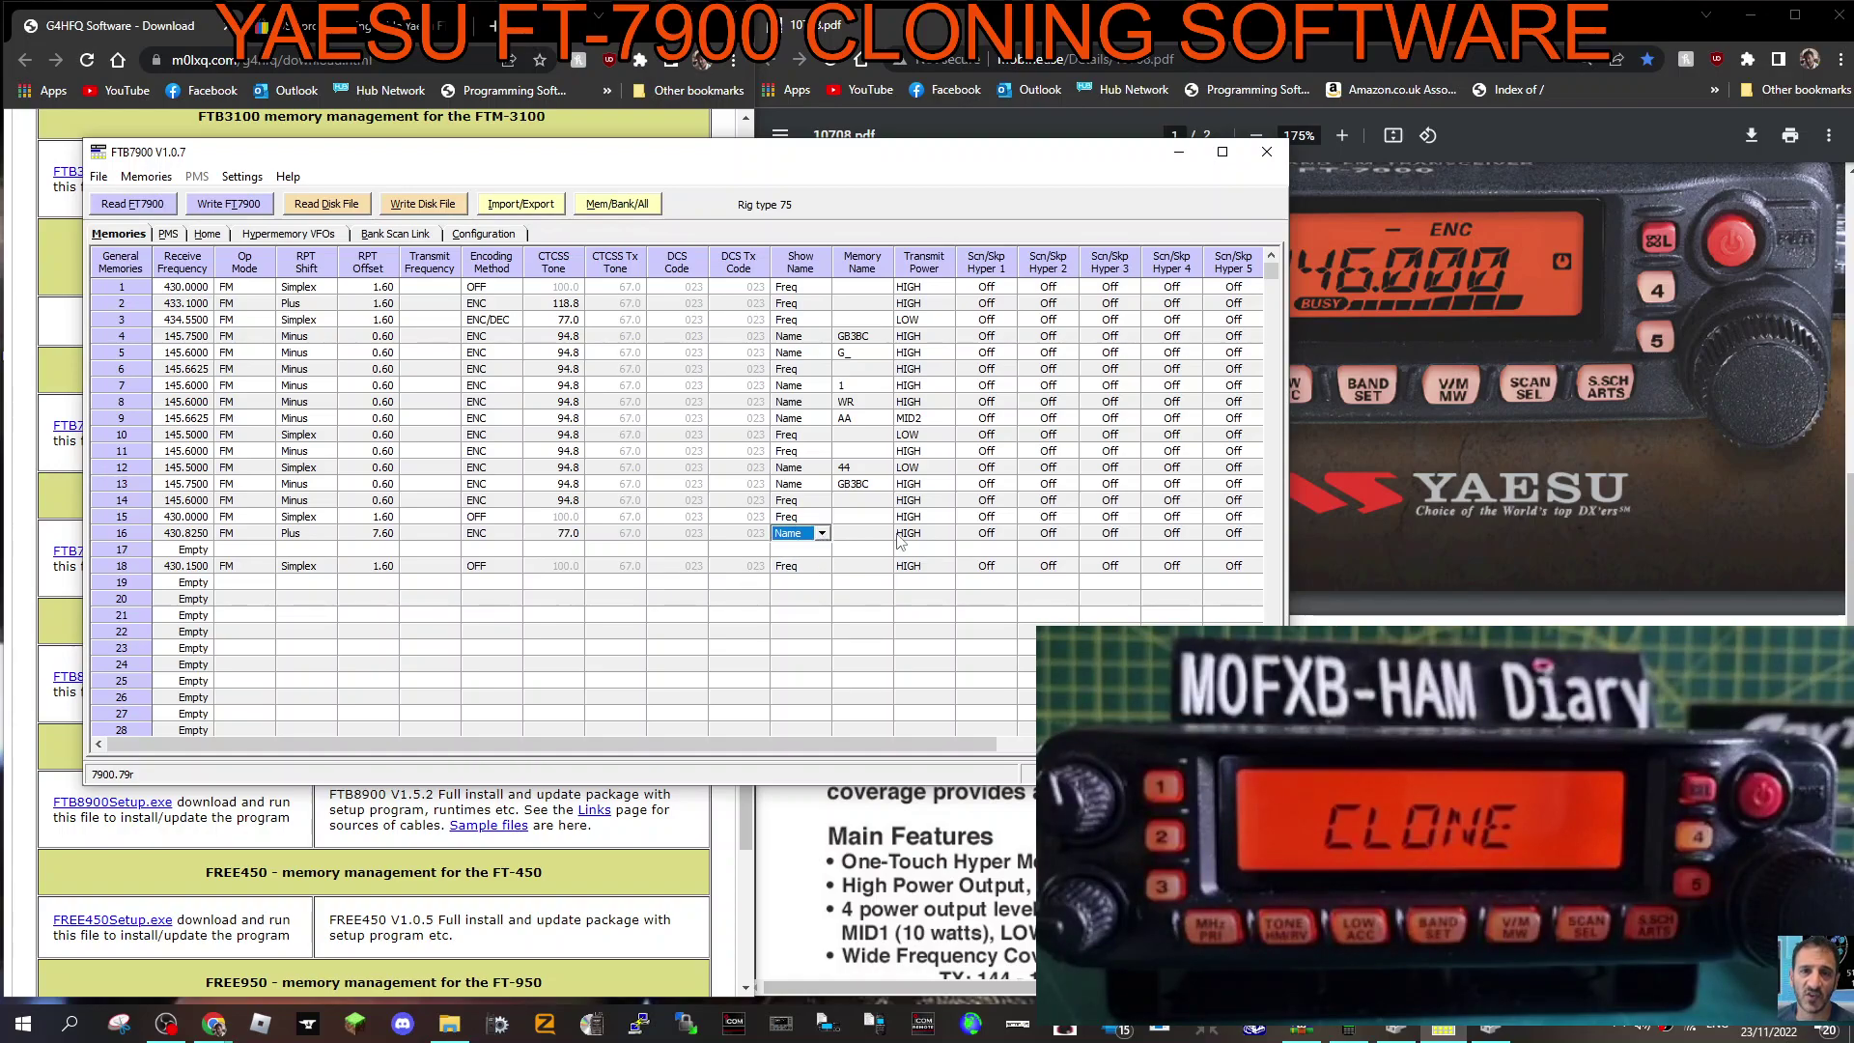
left_click(935, 535)
left_click(945, 535)
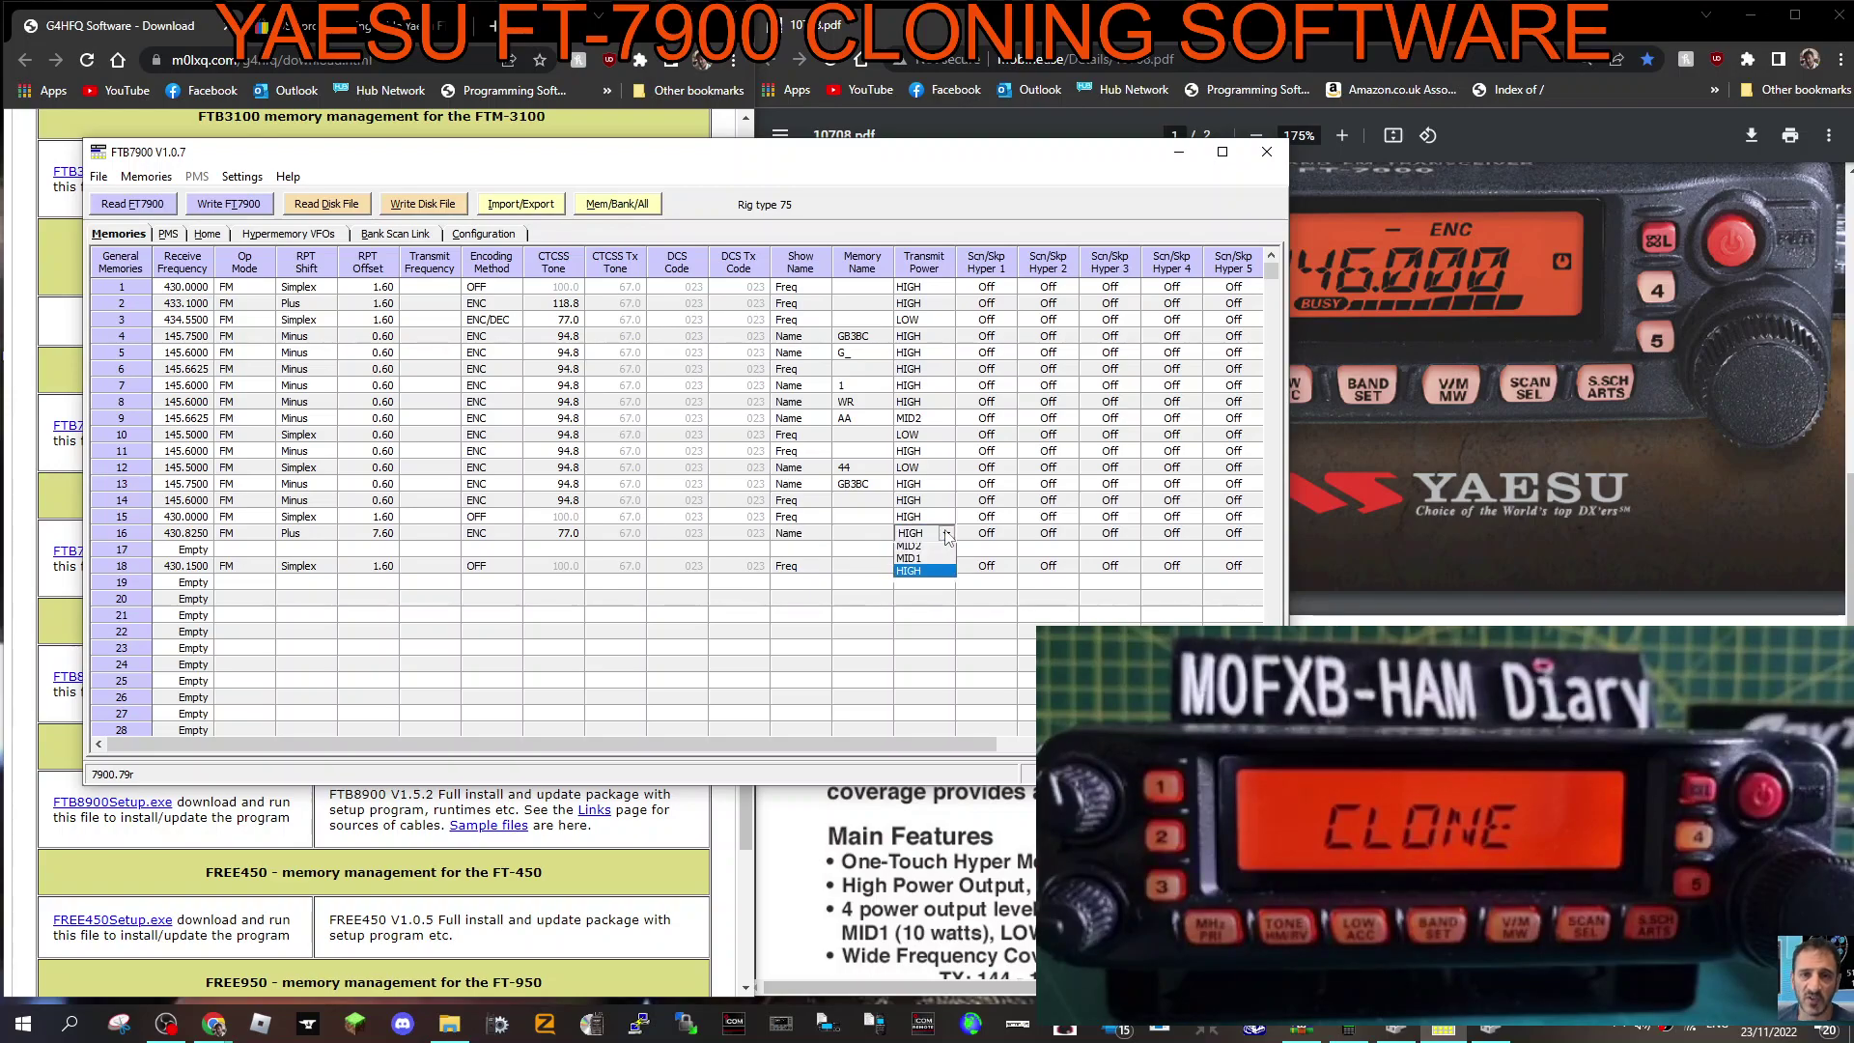
left_click(932, 551)
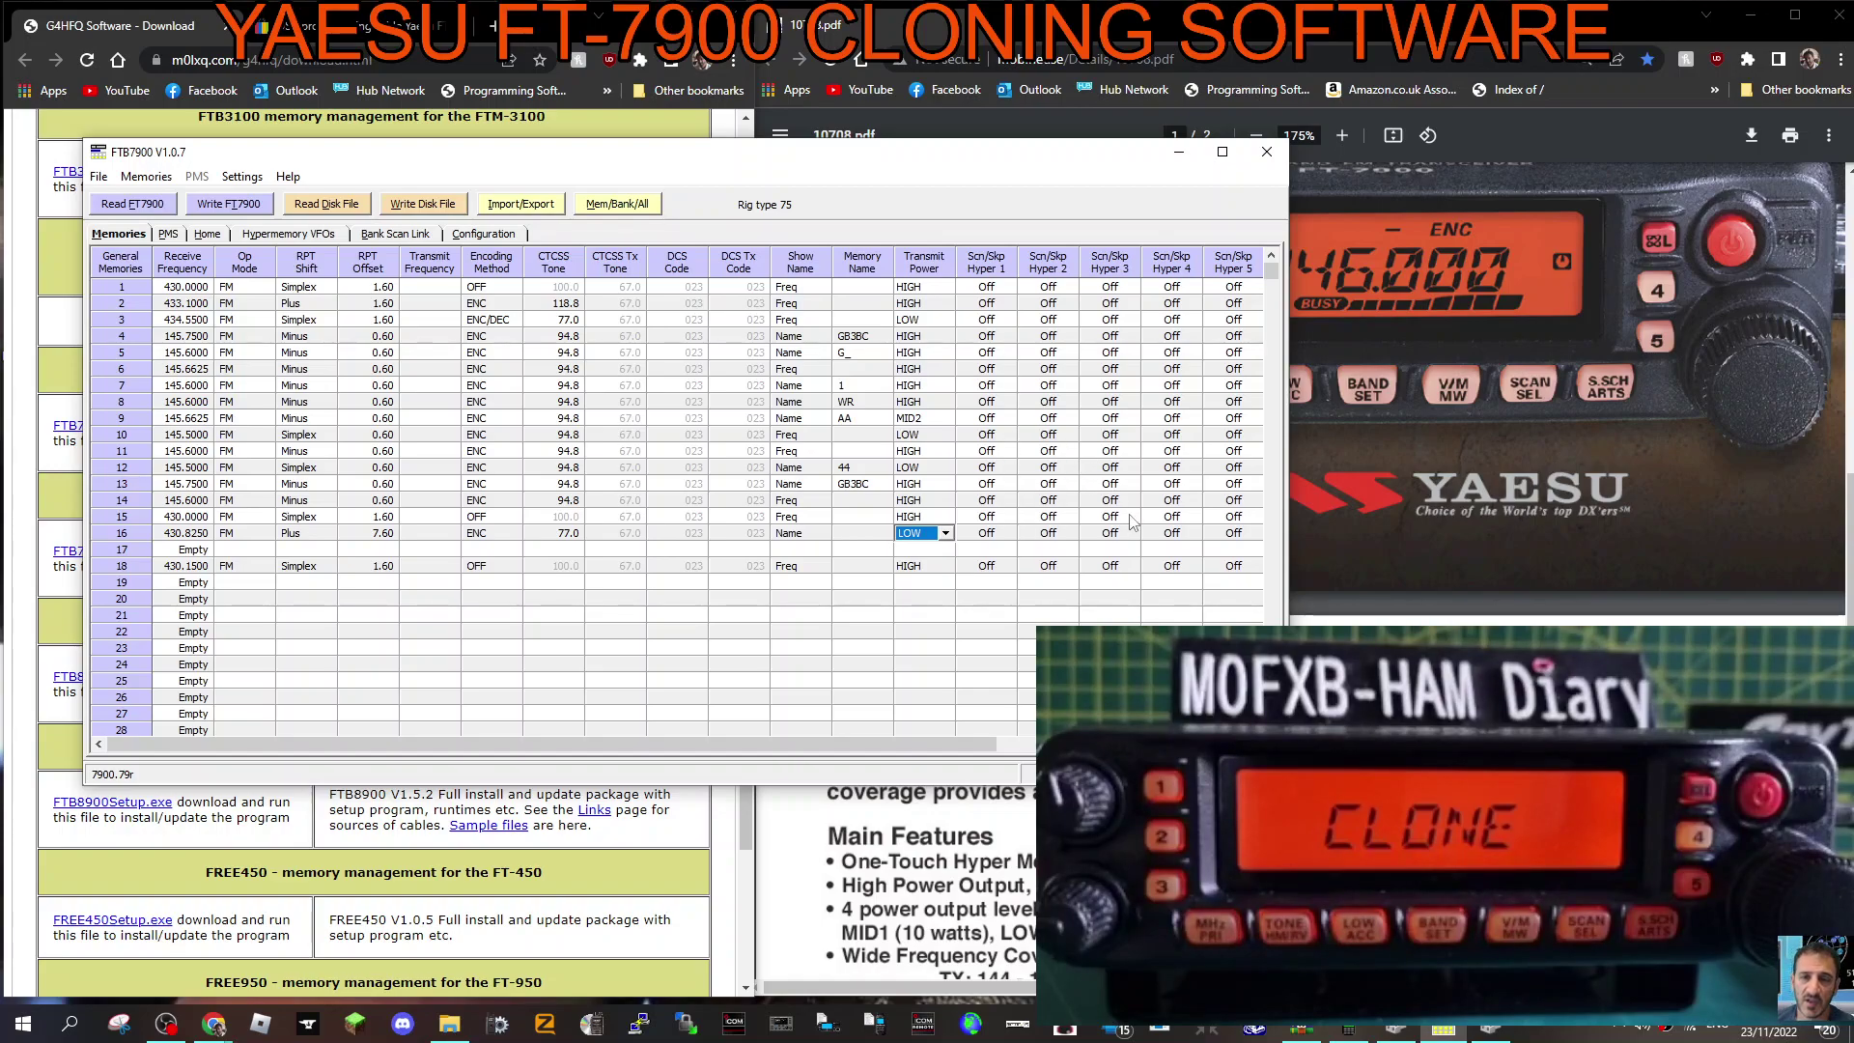
Enter GB3ZB as memory 16's Memory Description
left_click_drag(1001, 748, 1210, 748)
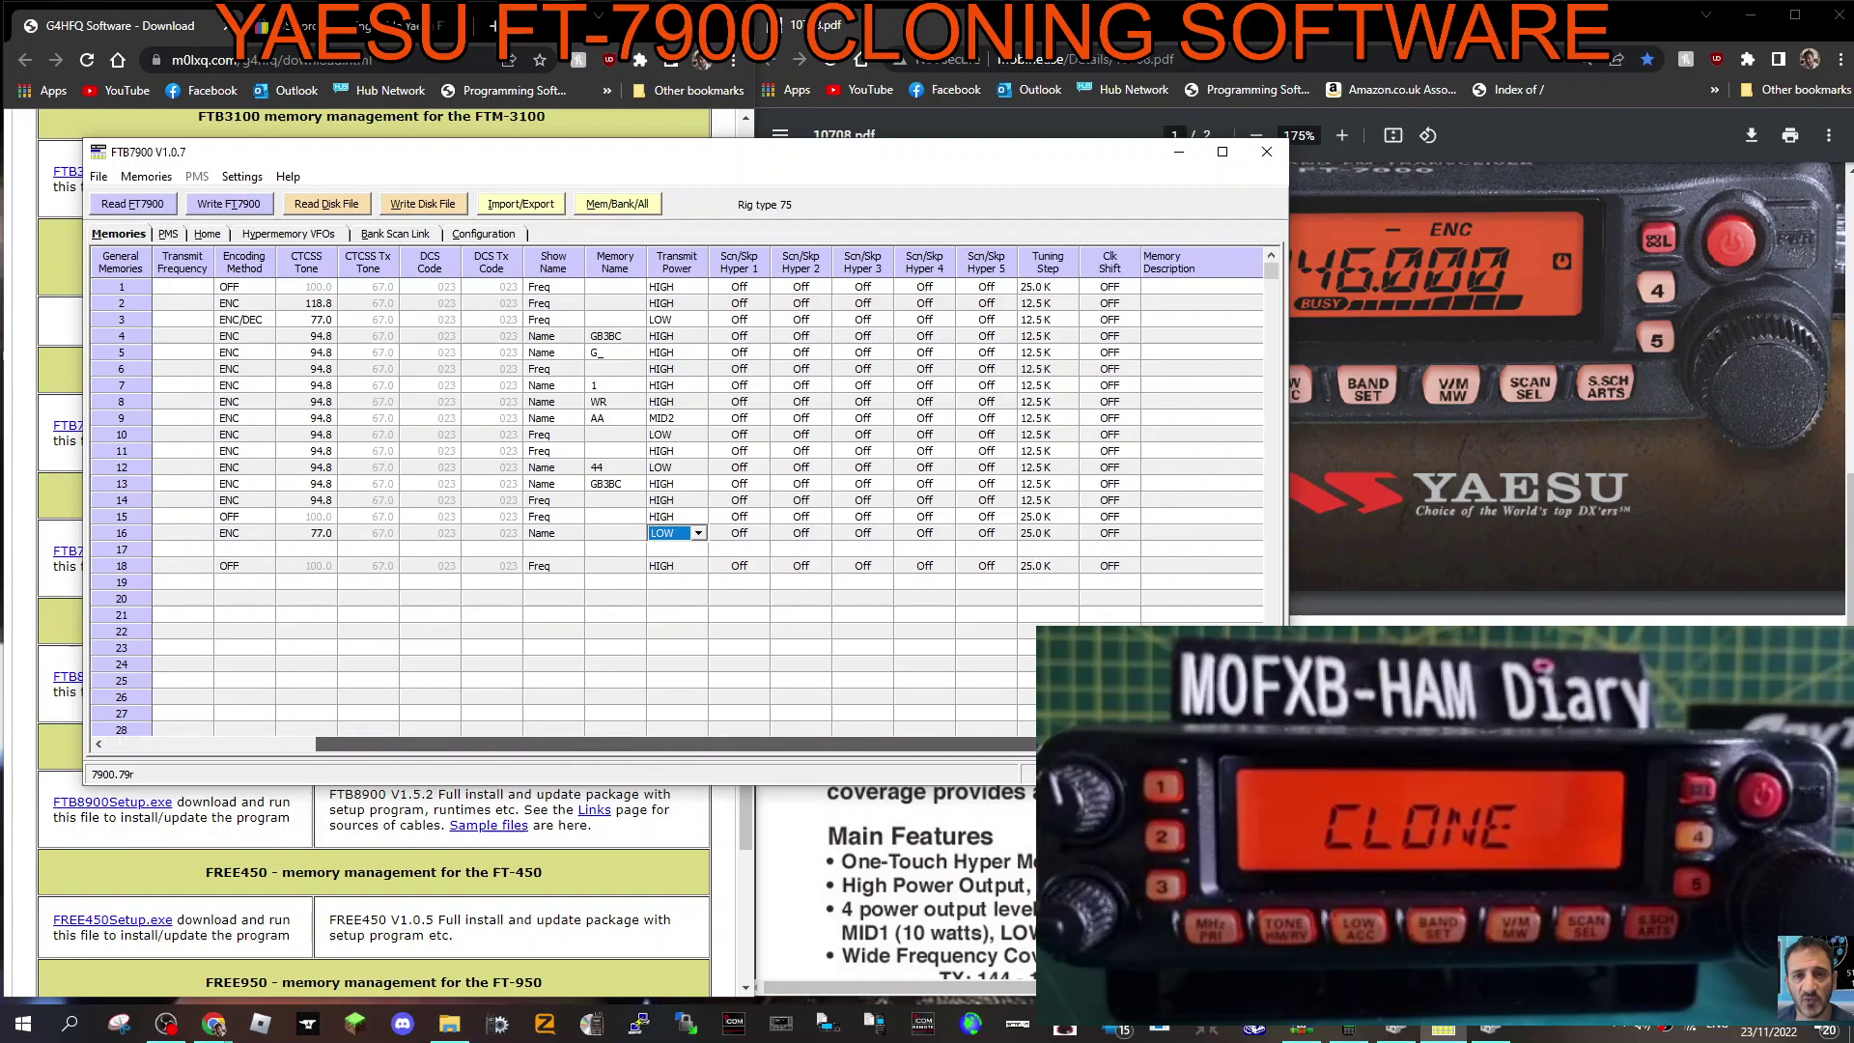
left_click(1146, 536)
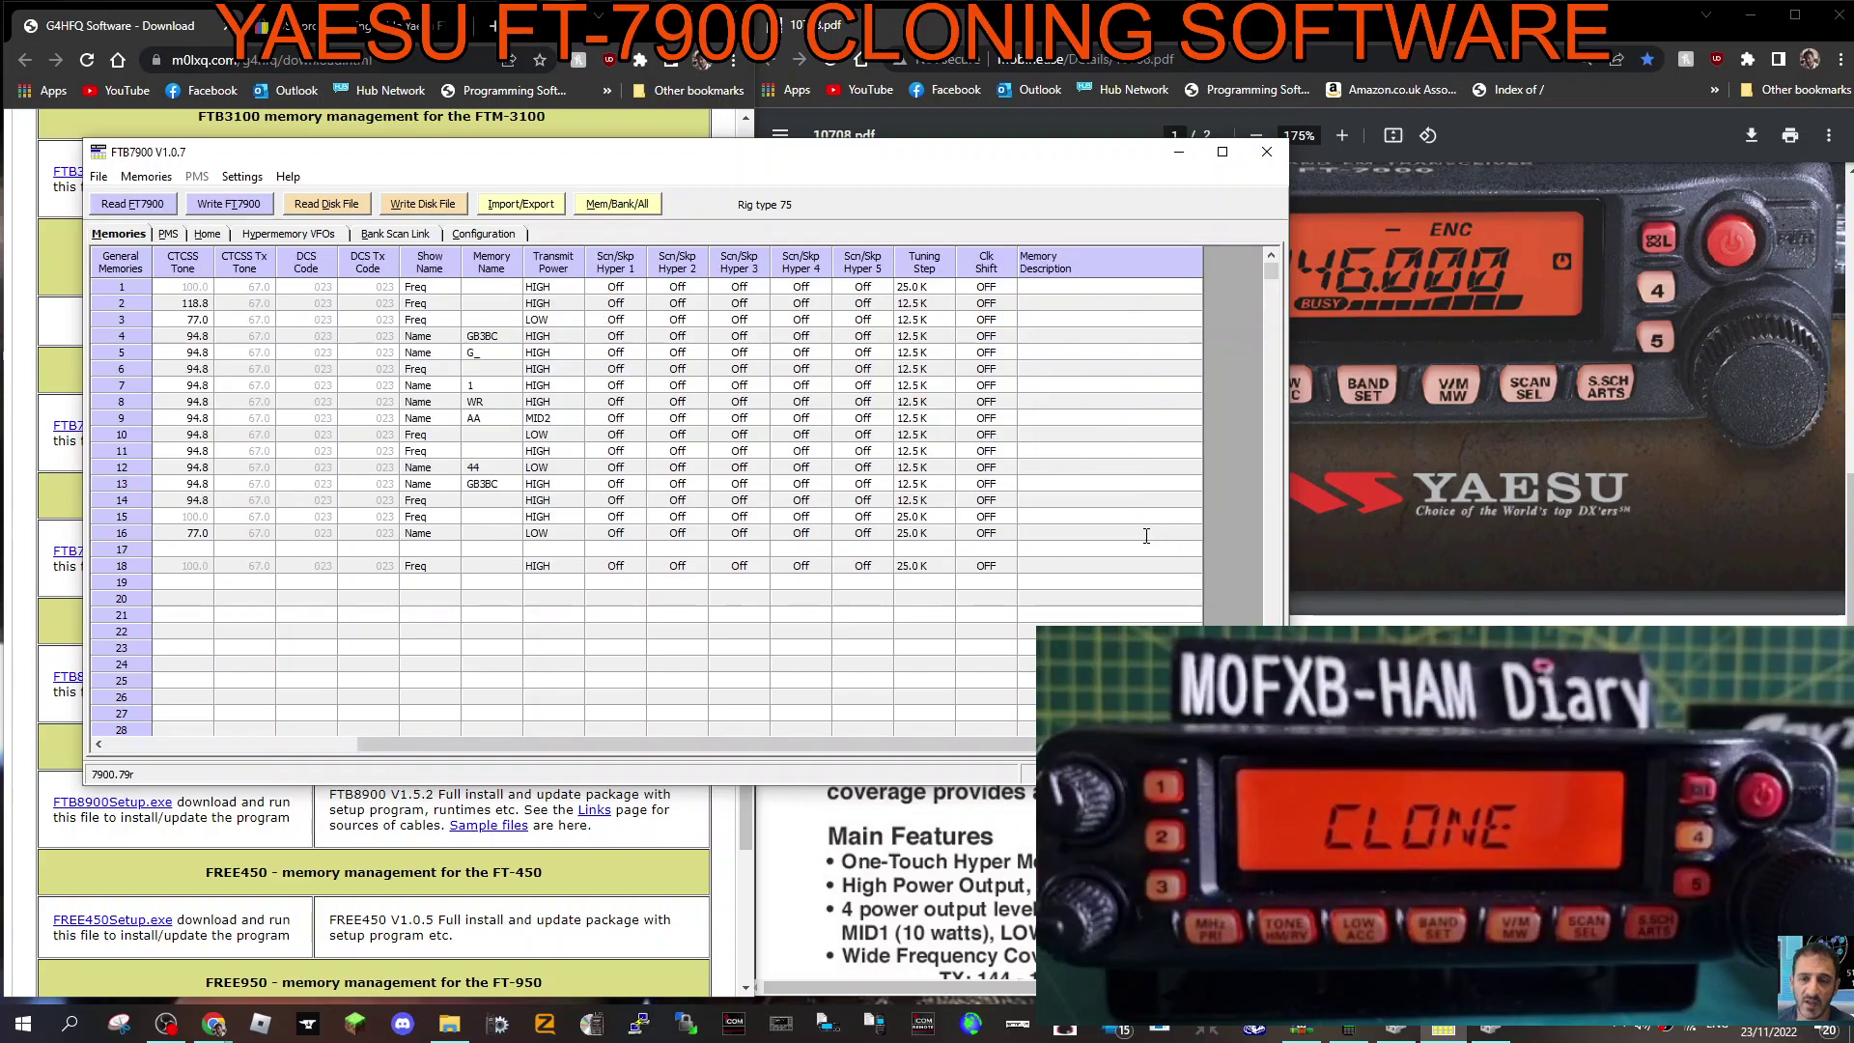
type("GB3ZB")
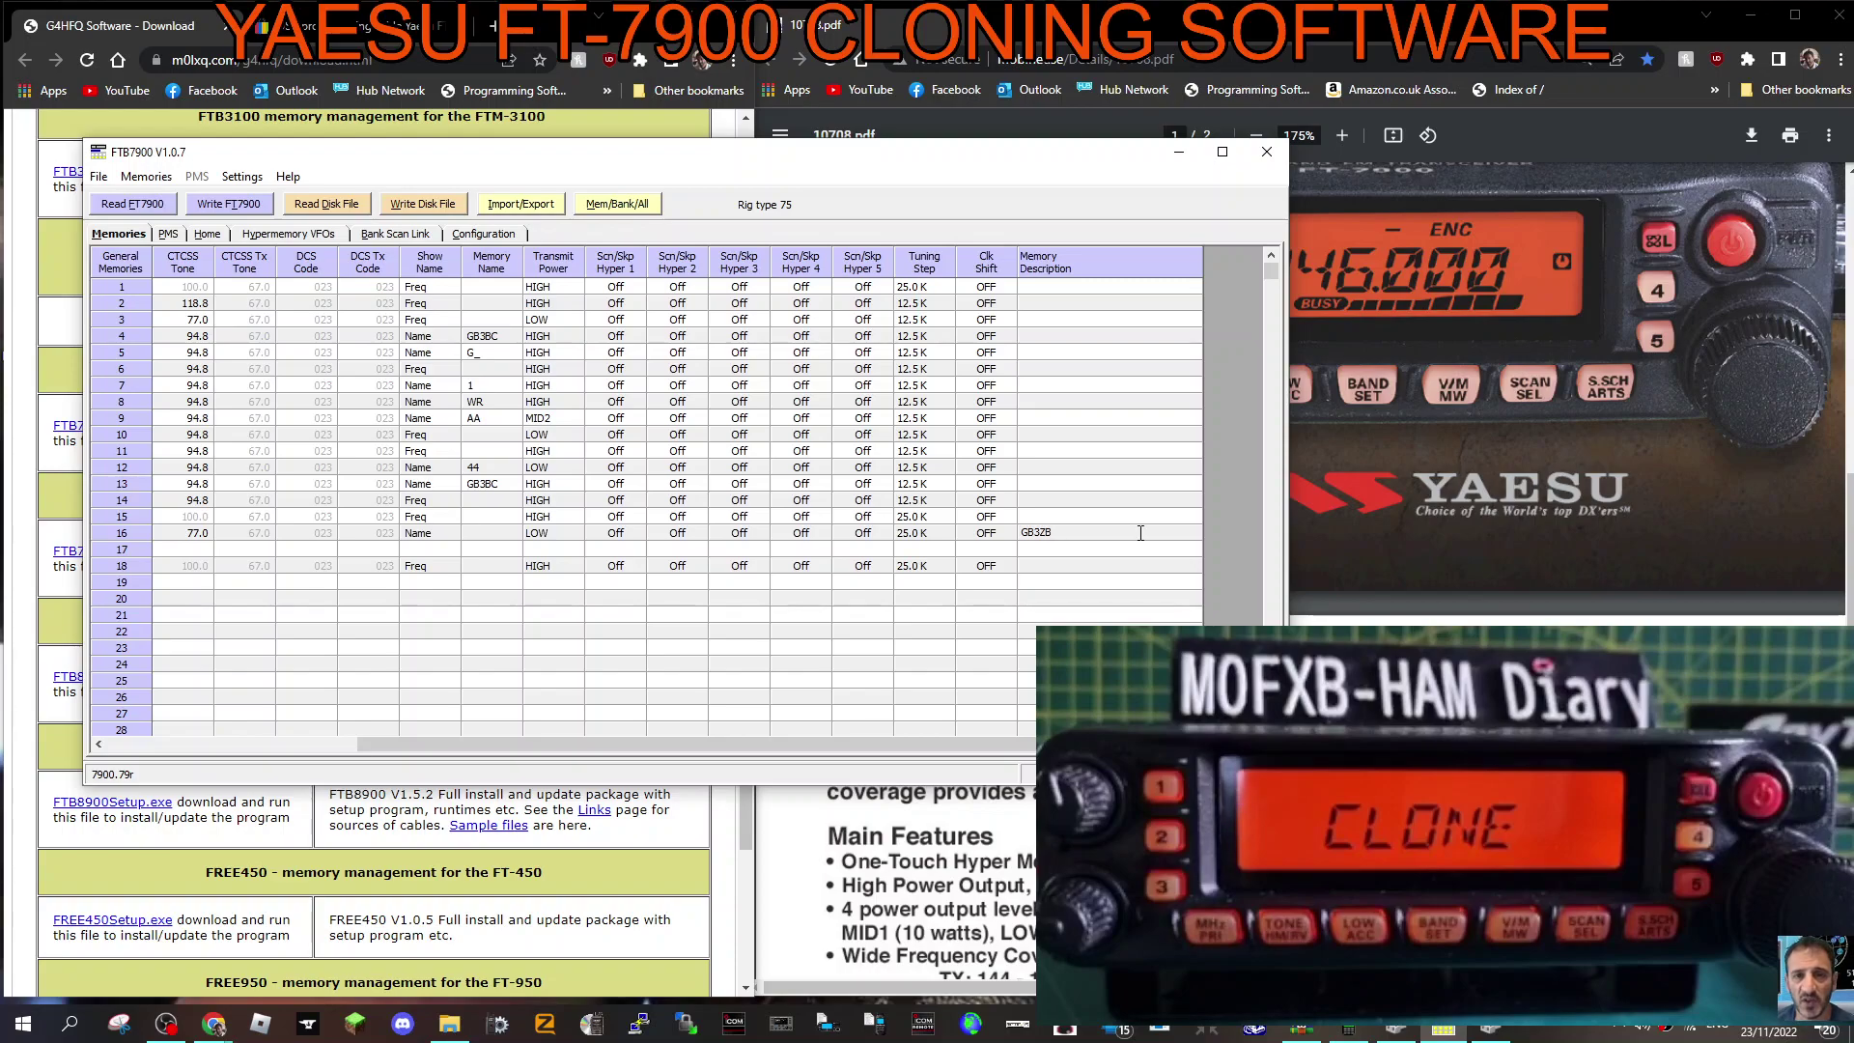
left_click(1087, 519)
In the Mem/Bank view, give memory 16 the memory name GB3ZB
left_click(618, 205)
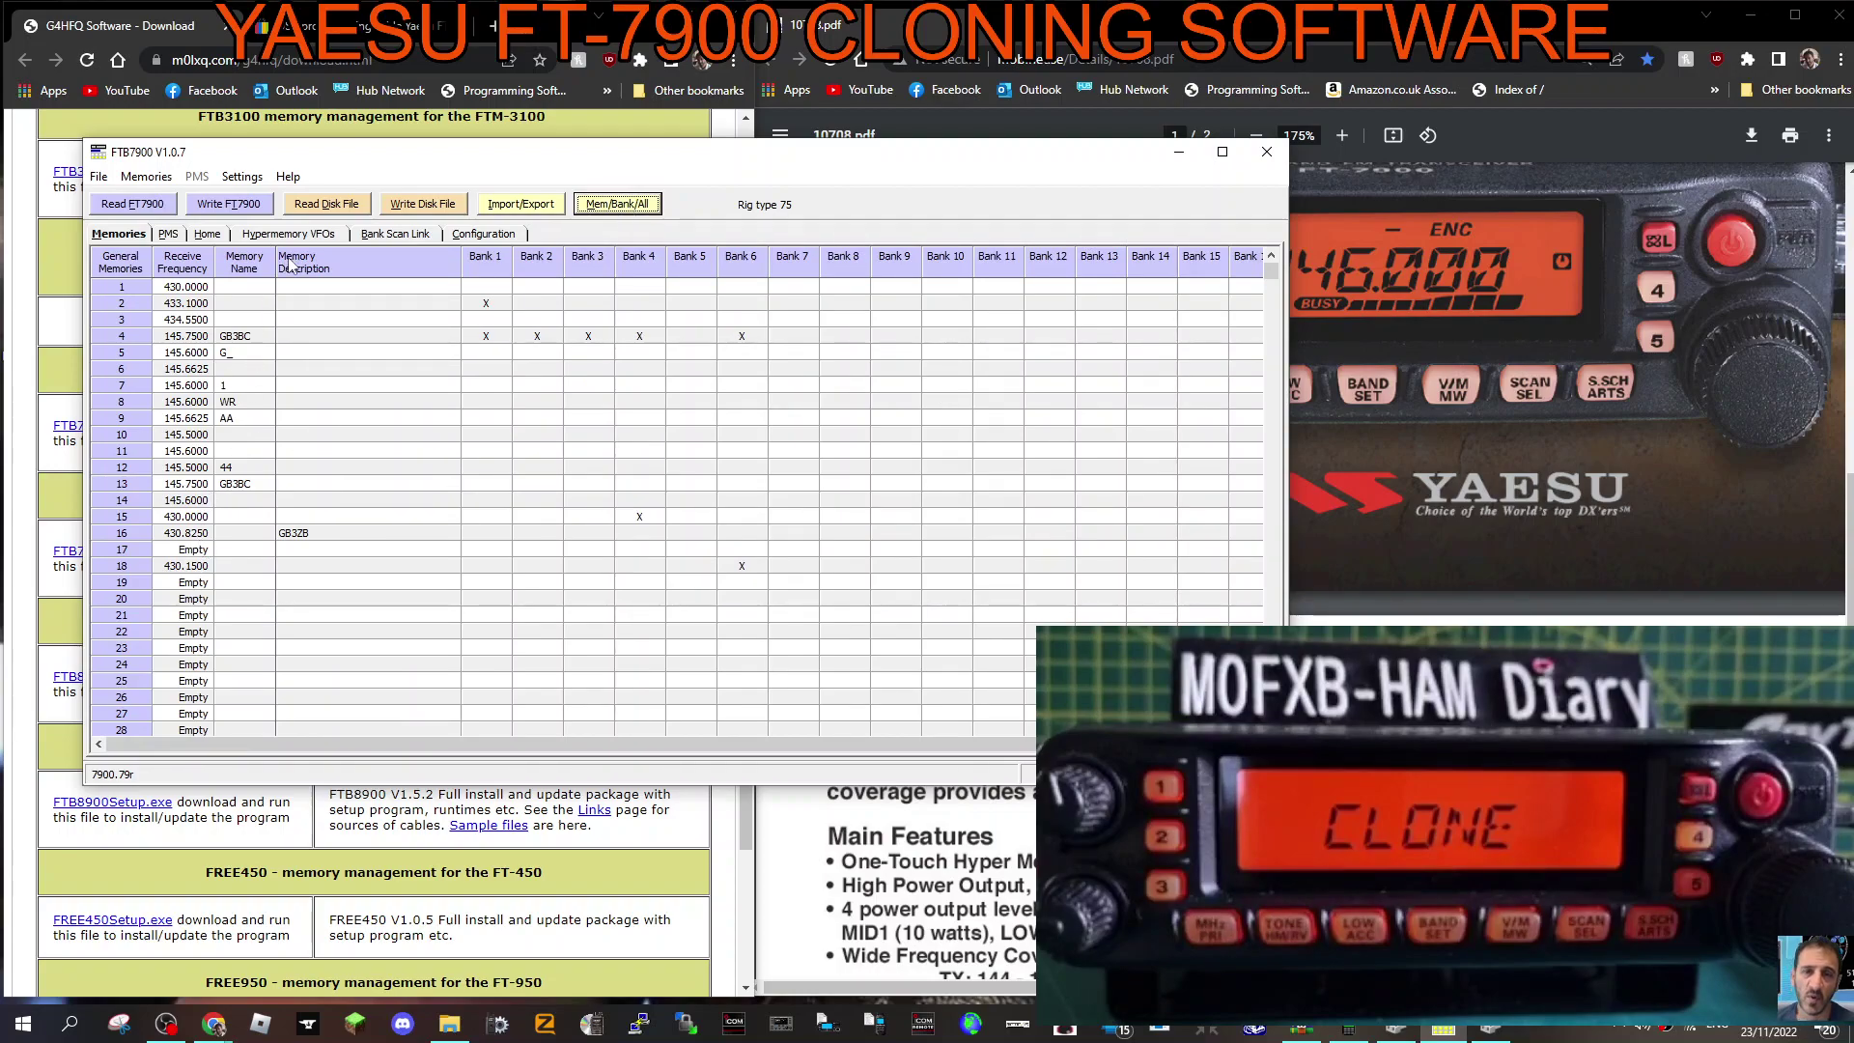
left_click(249, 533)
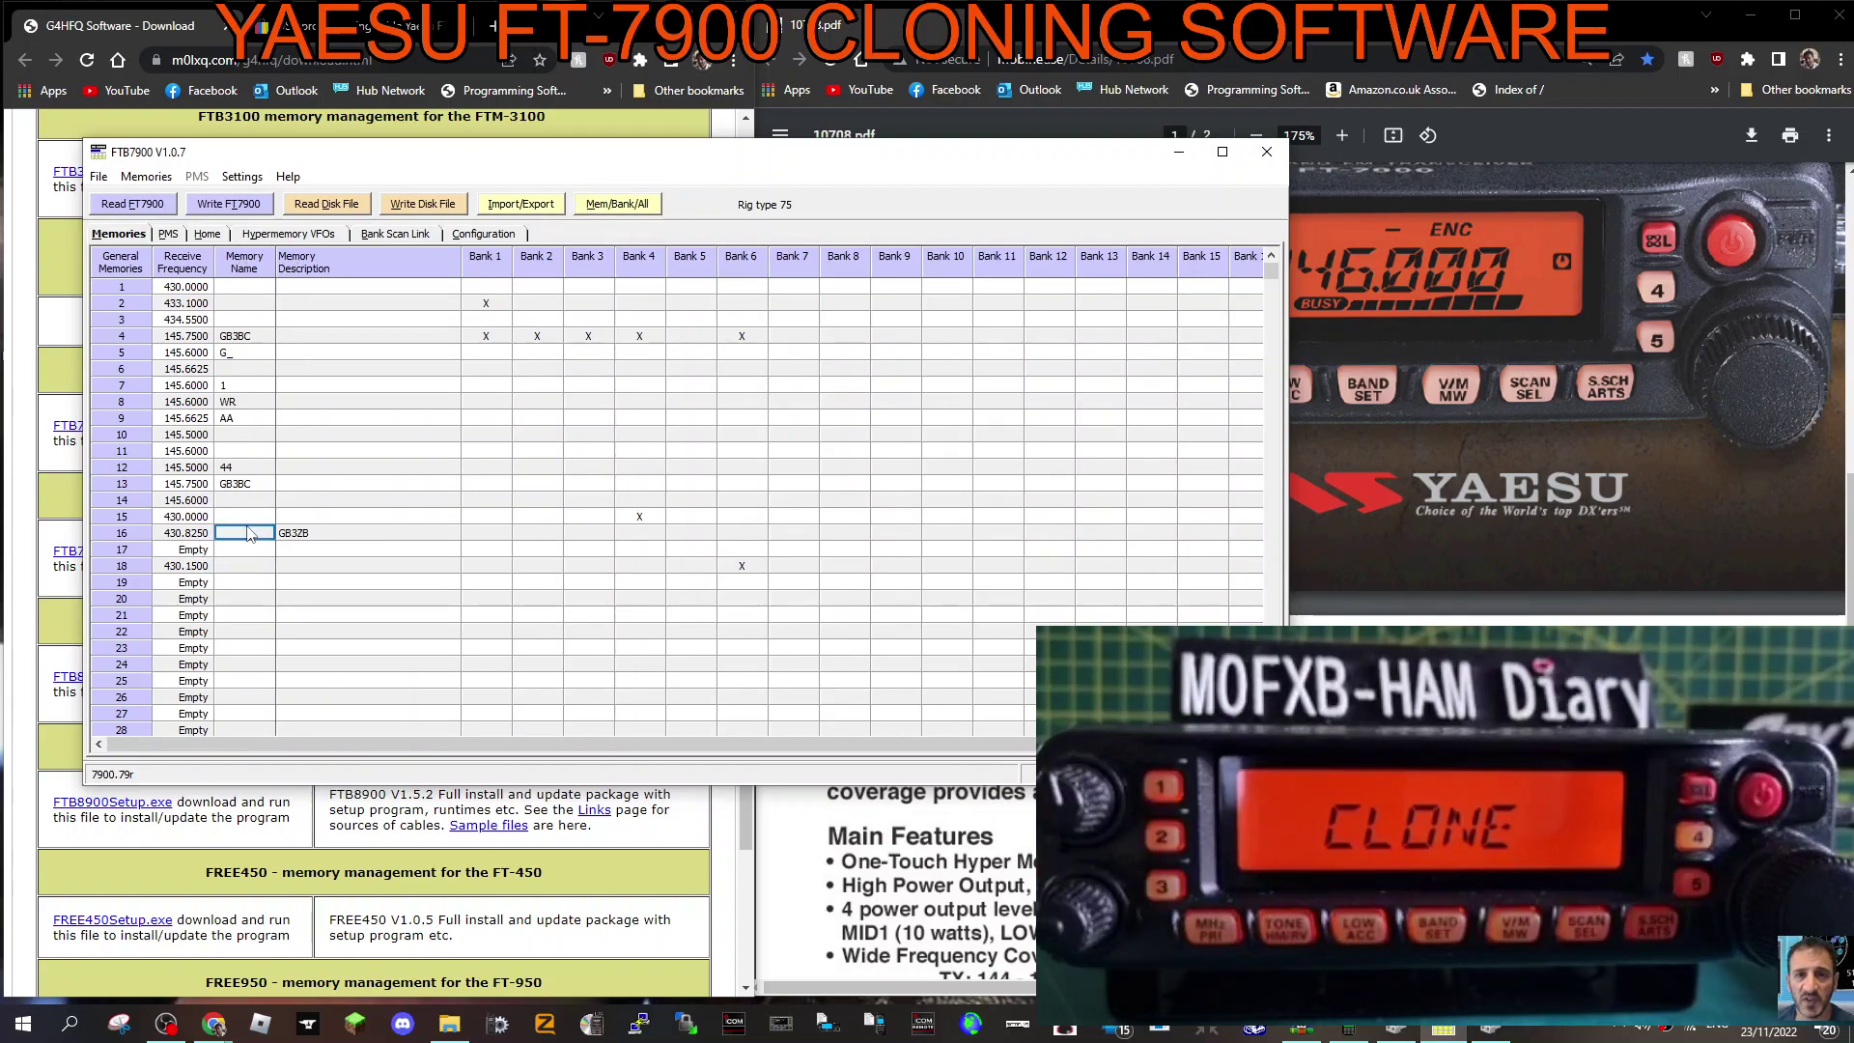
type("GB")
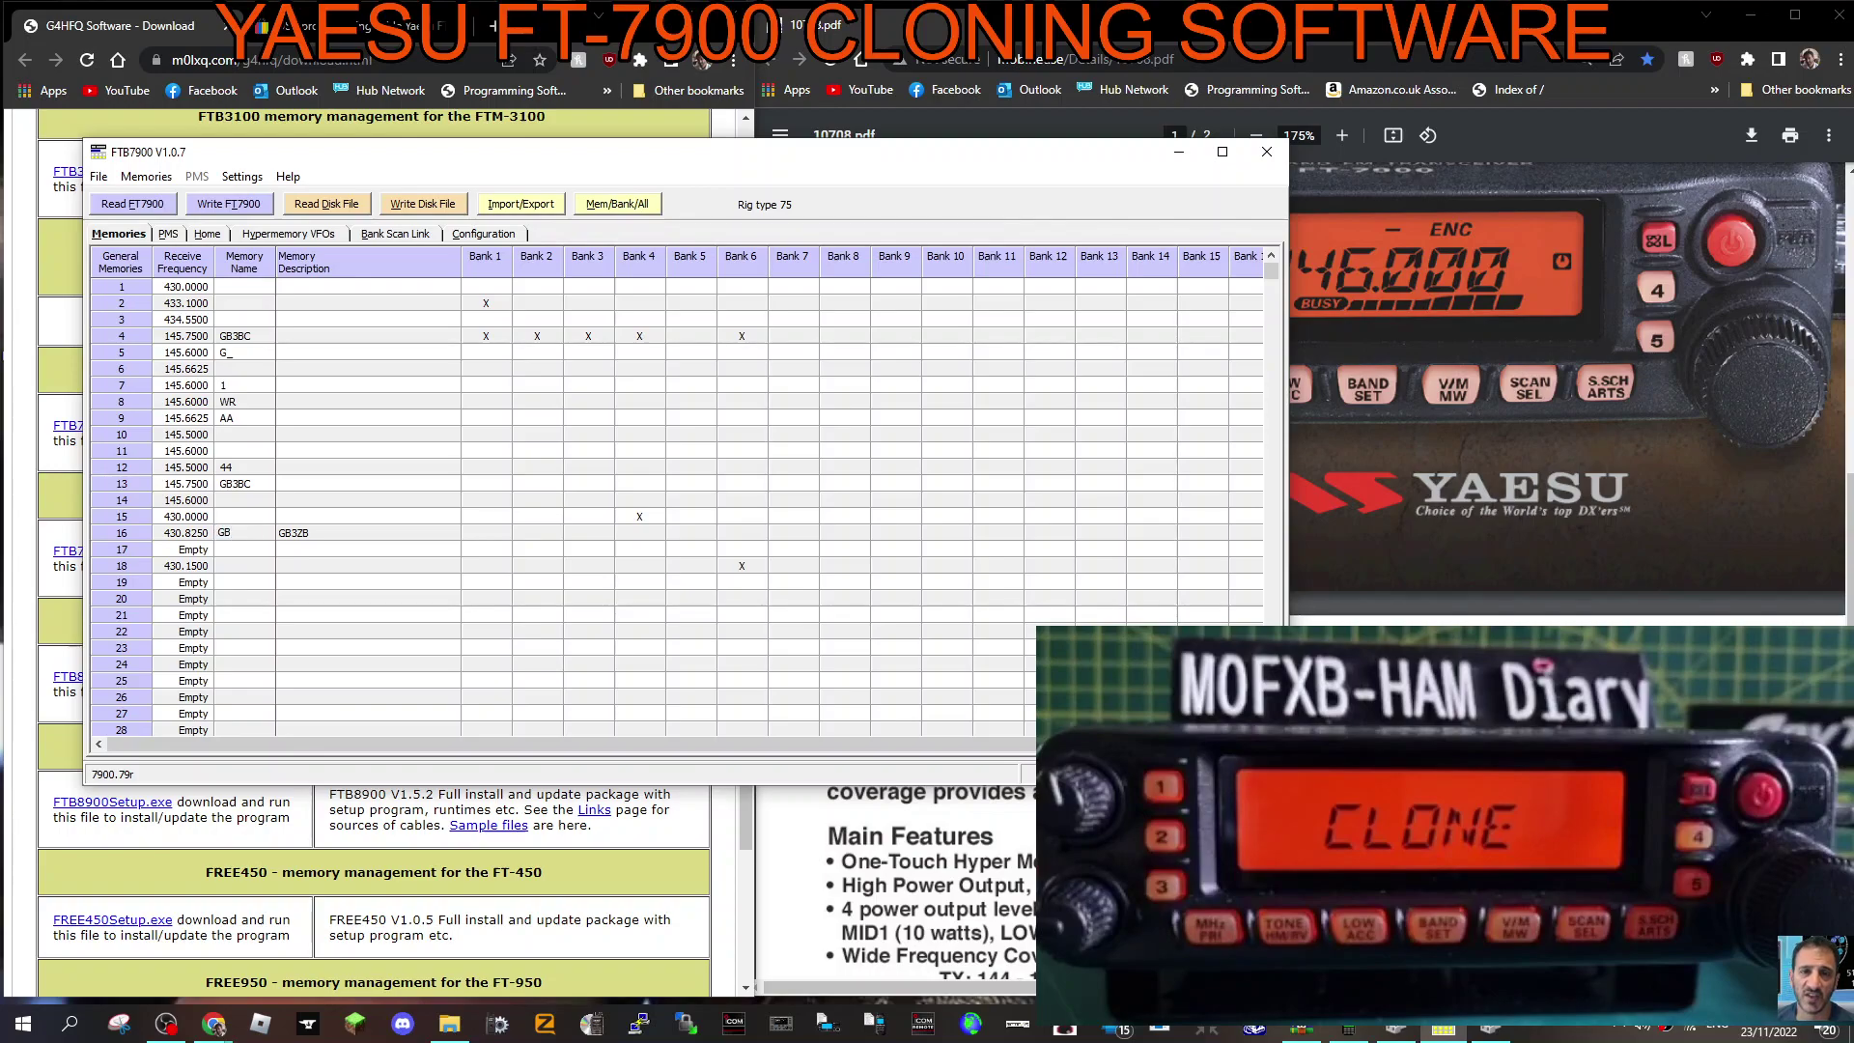
type("3Z")
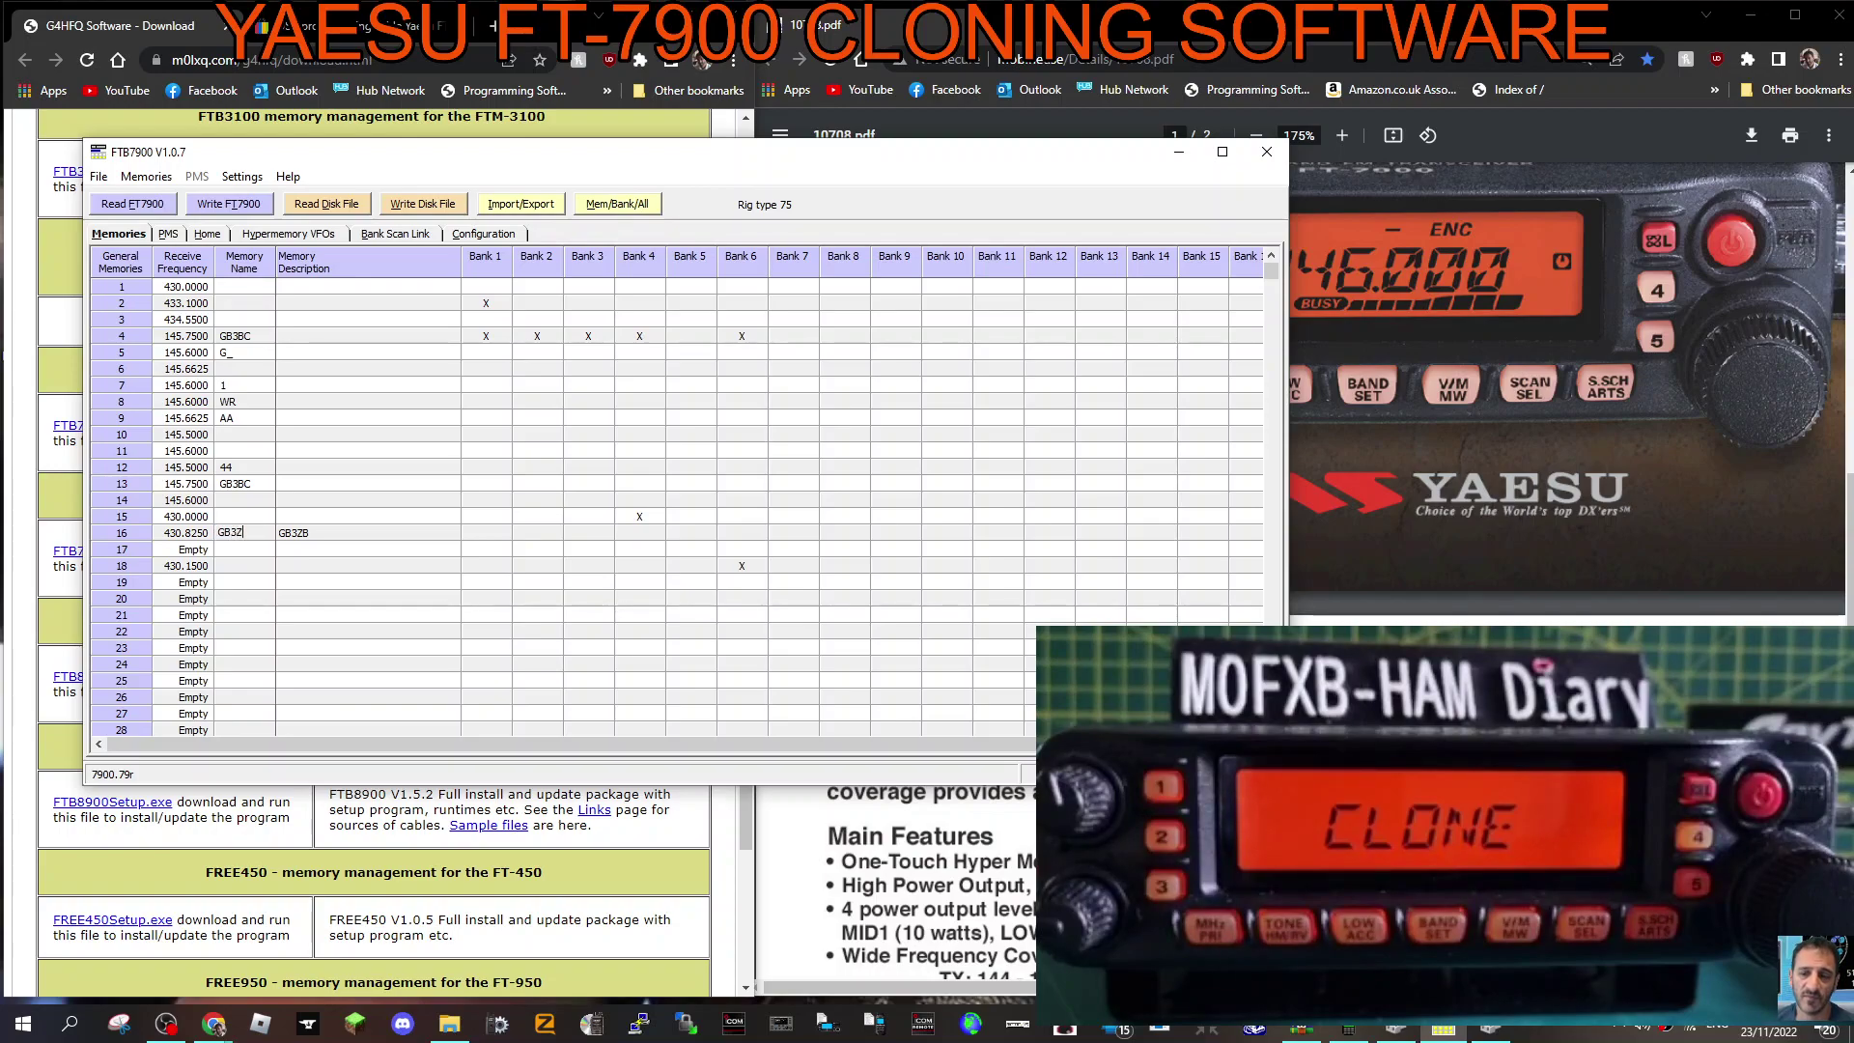
type("B")
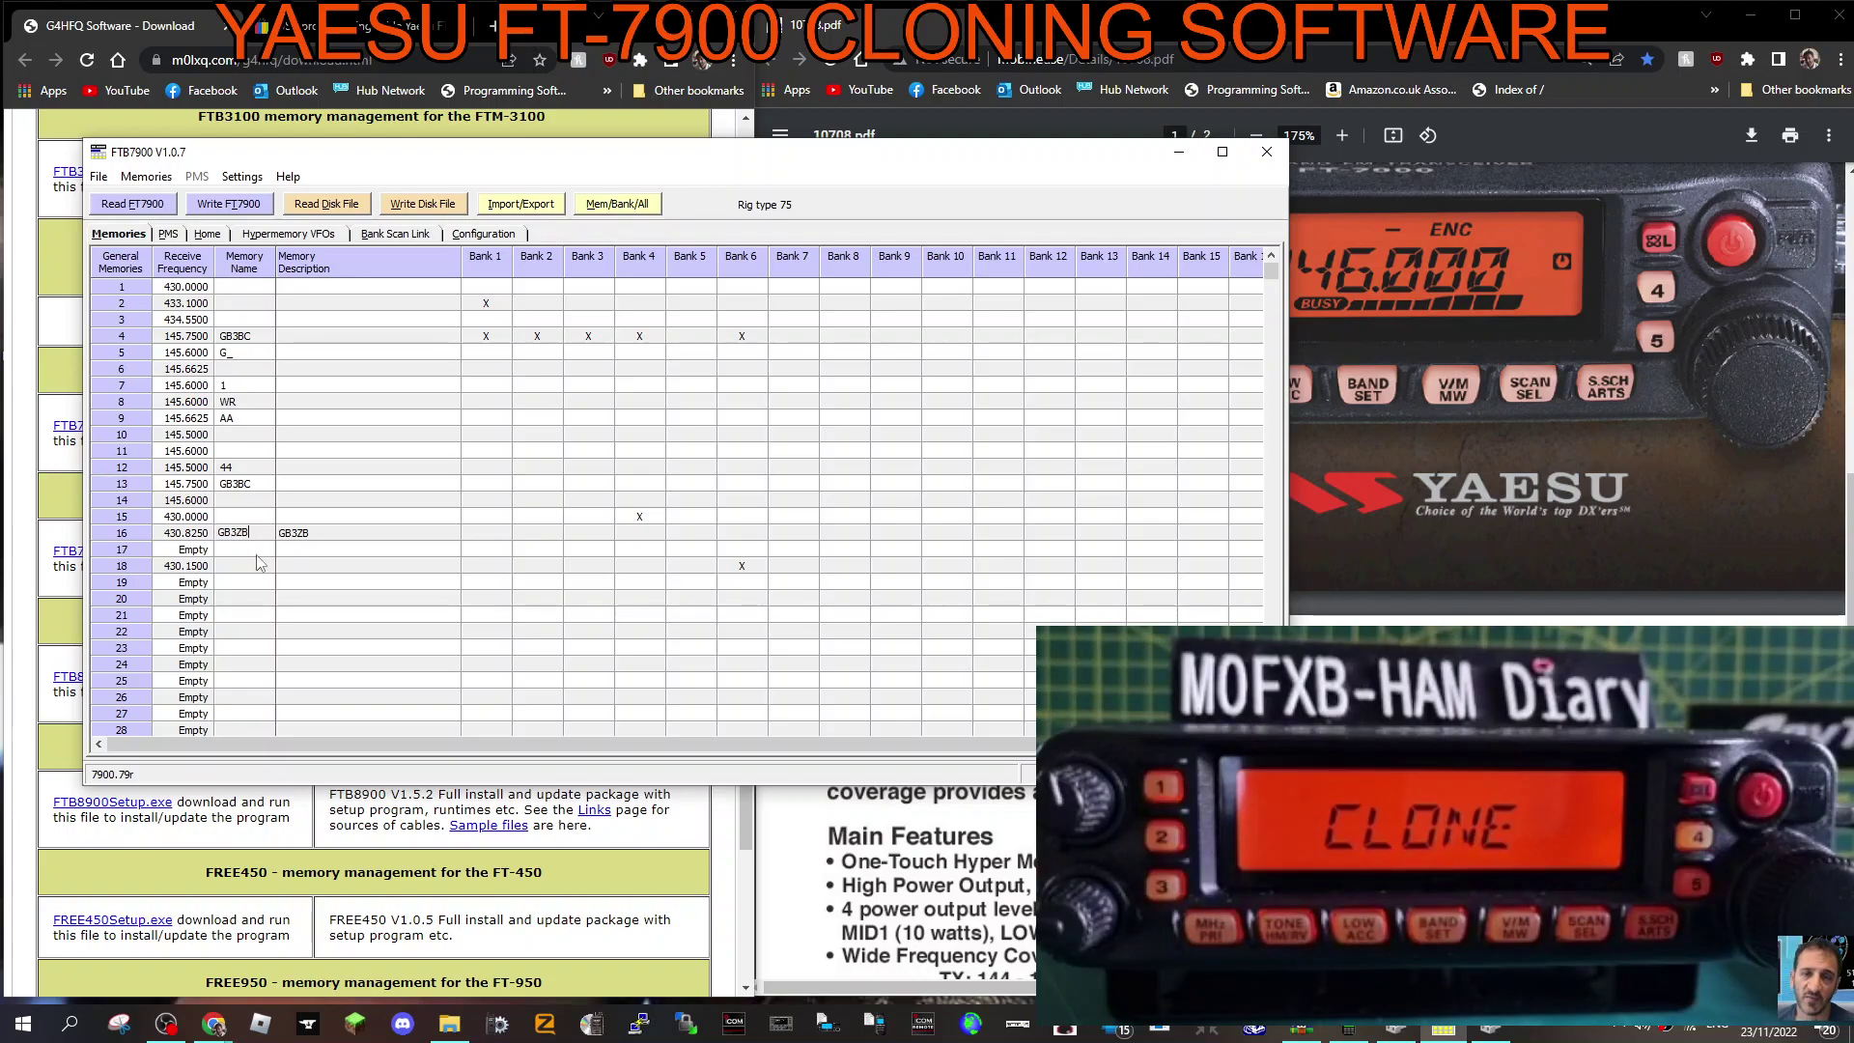
left_click(324, 570)
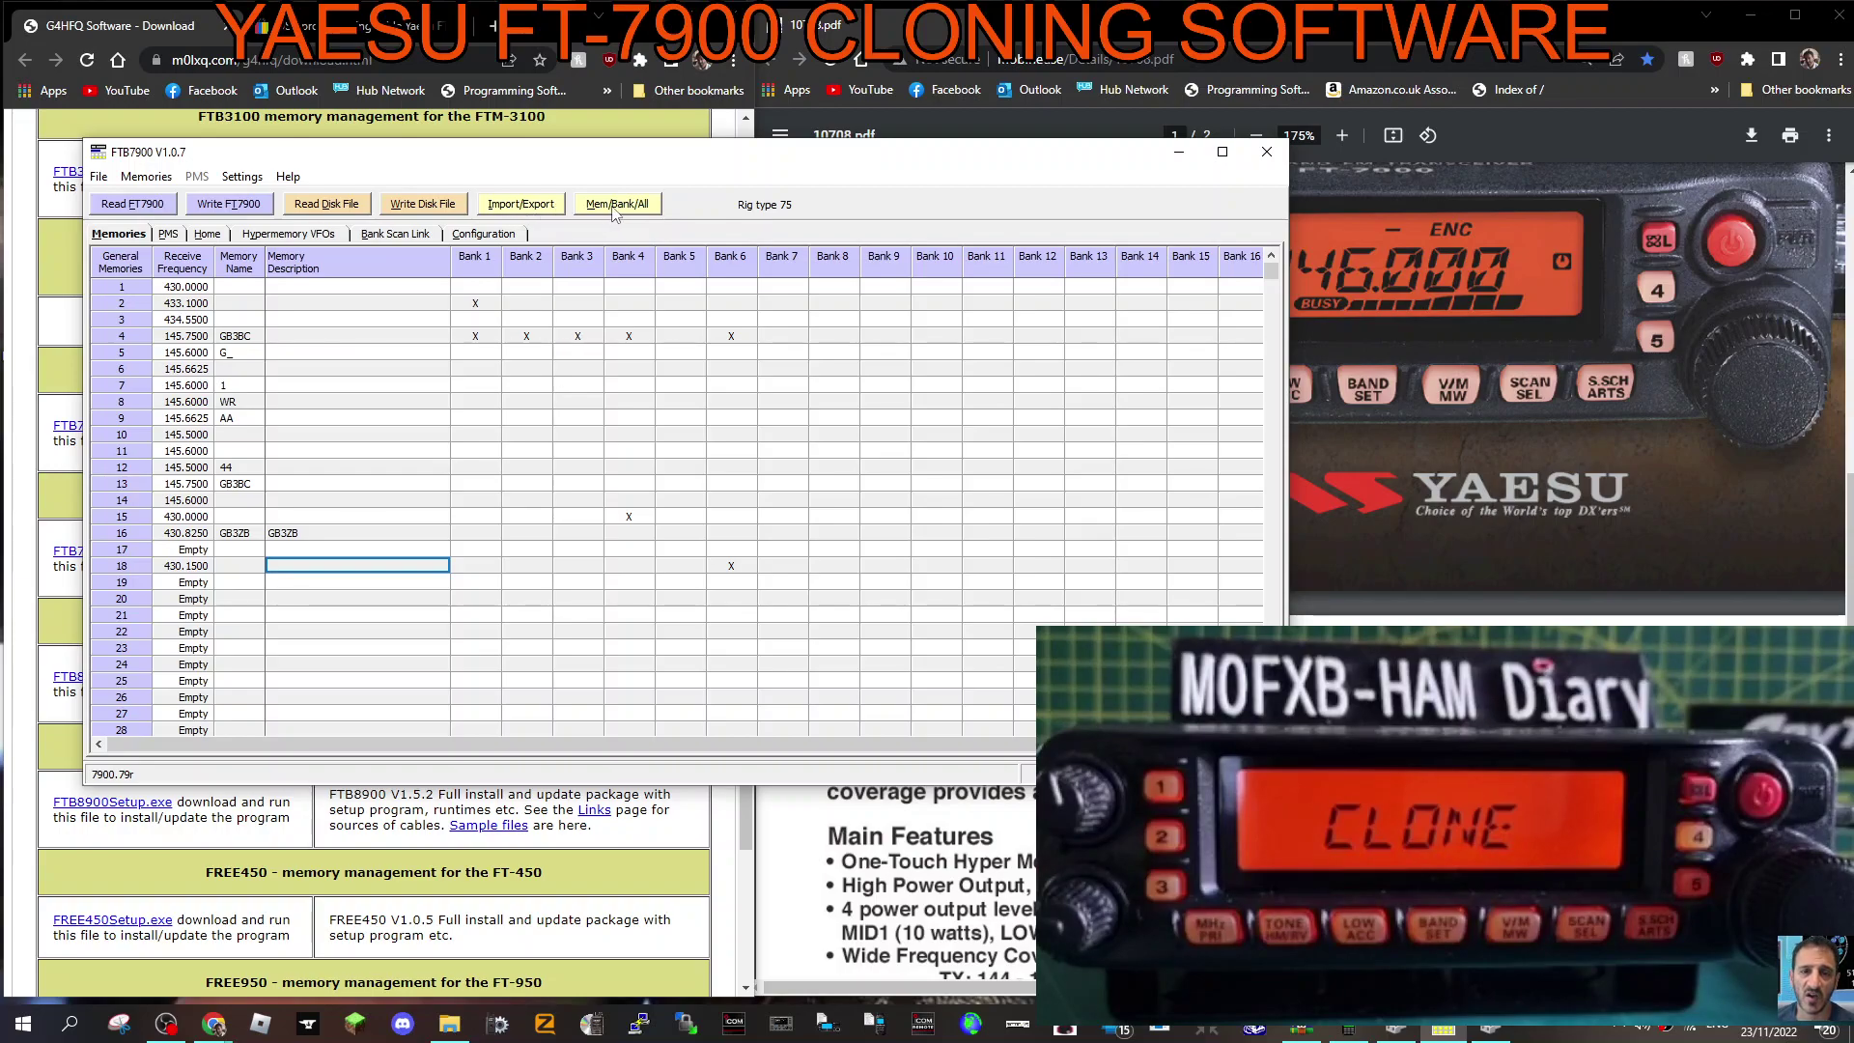
Back in the full grid, set memory 16's transmit power to HIGH and choose Write Disk File
left_click(617, 207)
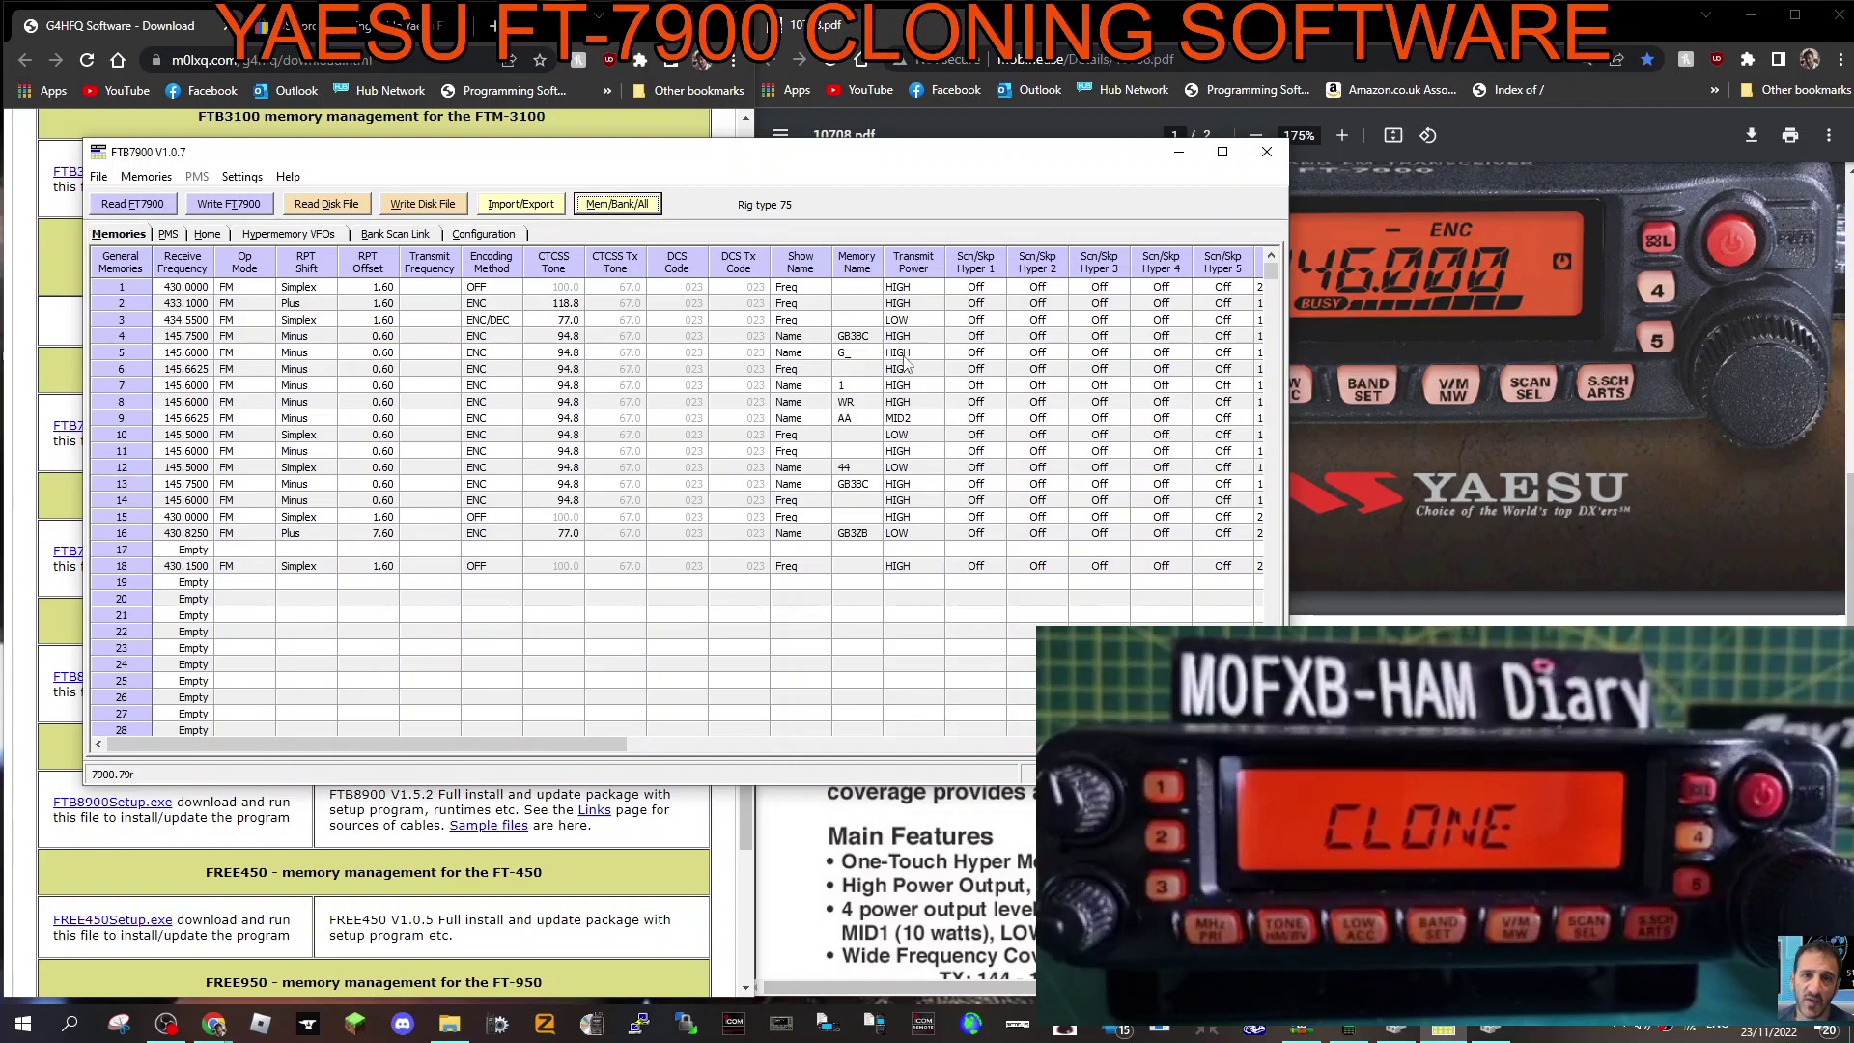
left_click(942, 533)
left_click(936, 534)
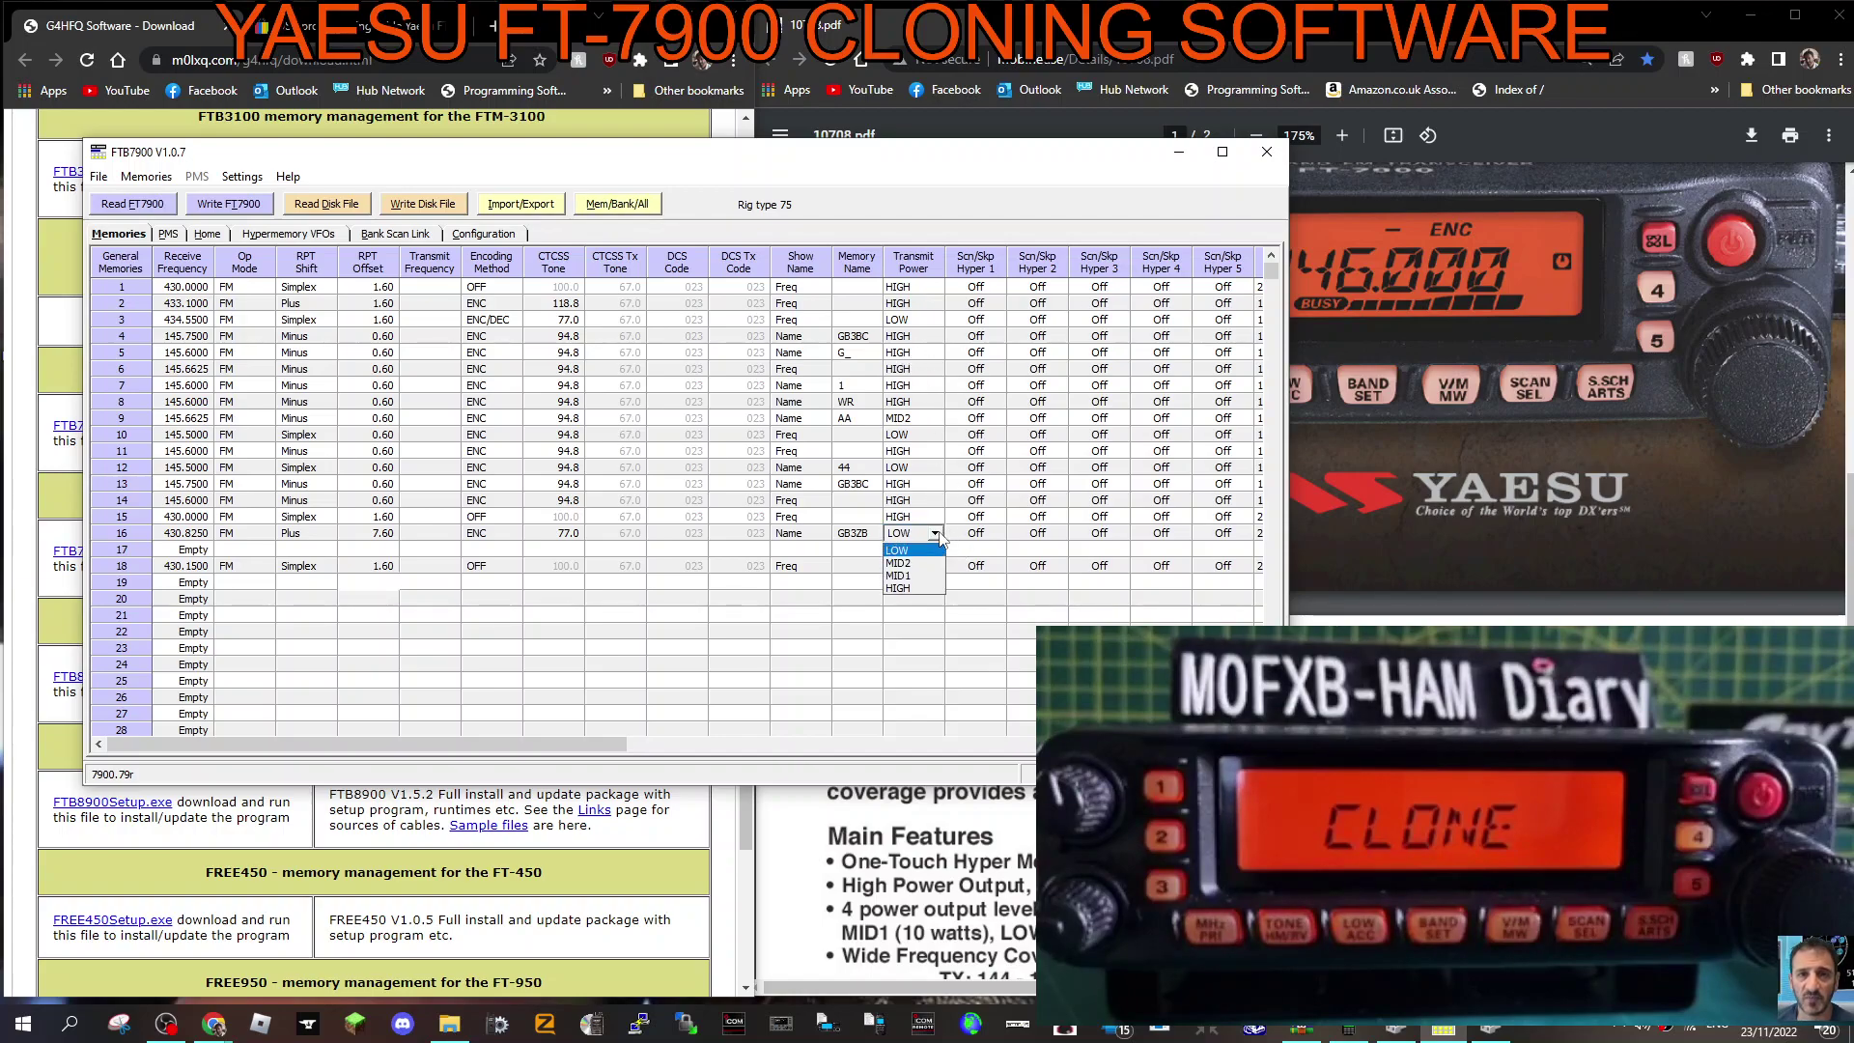
left_click(918, 597)
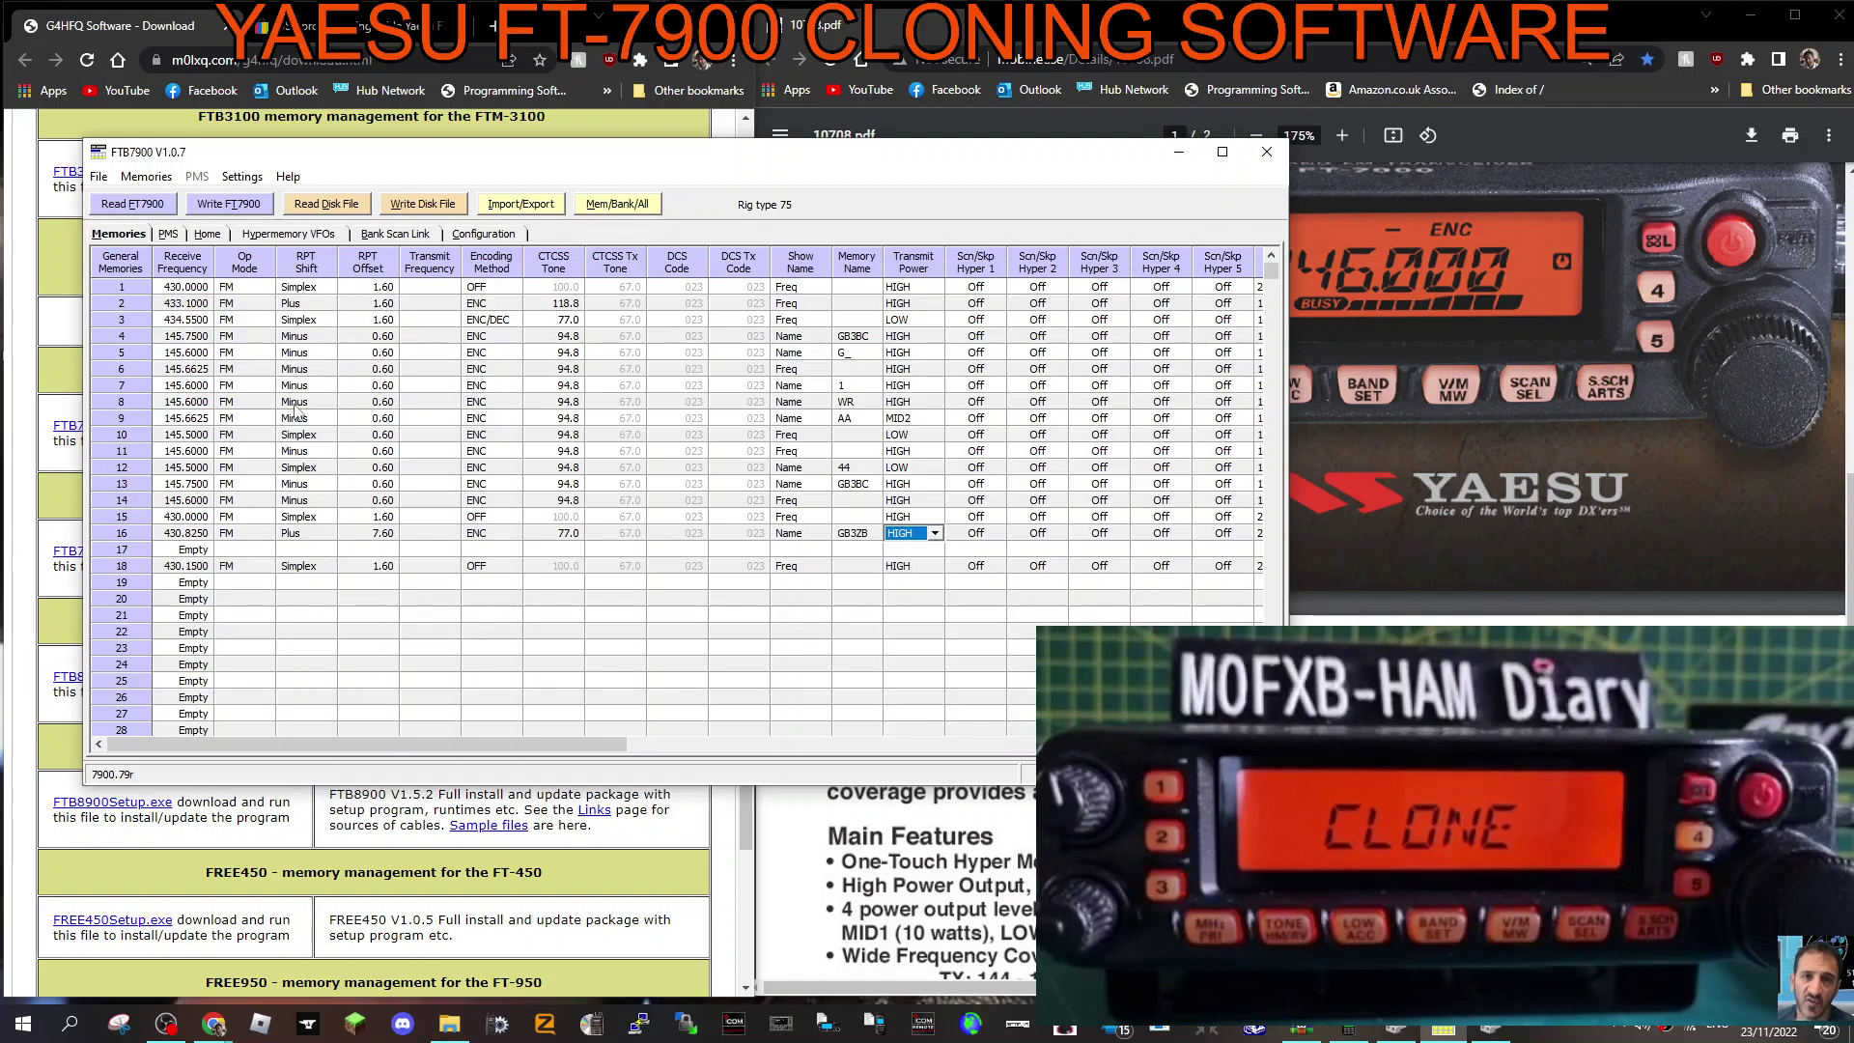
left_click(422, 205)
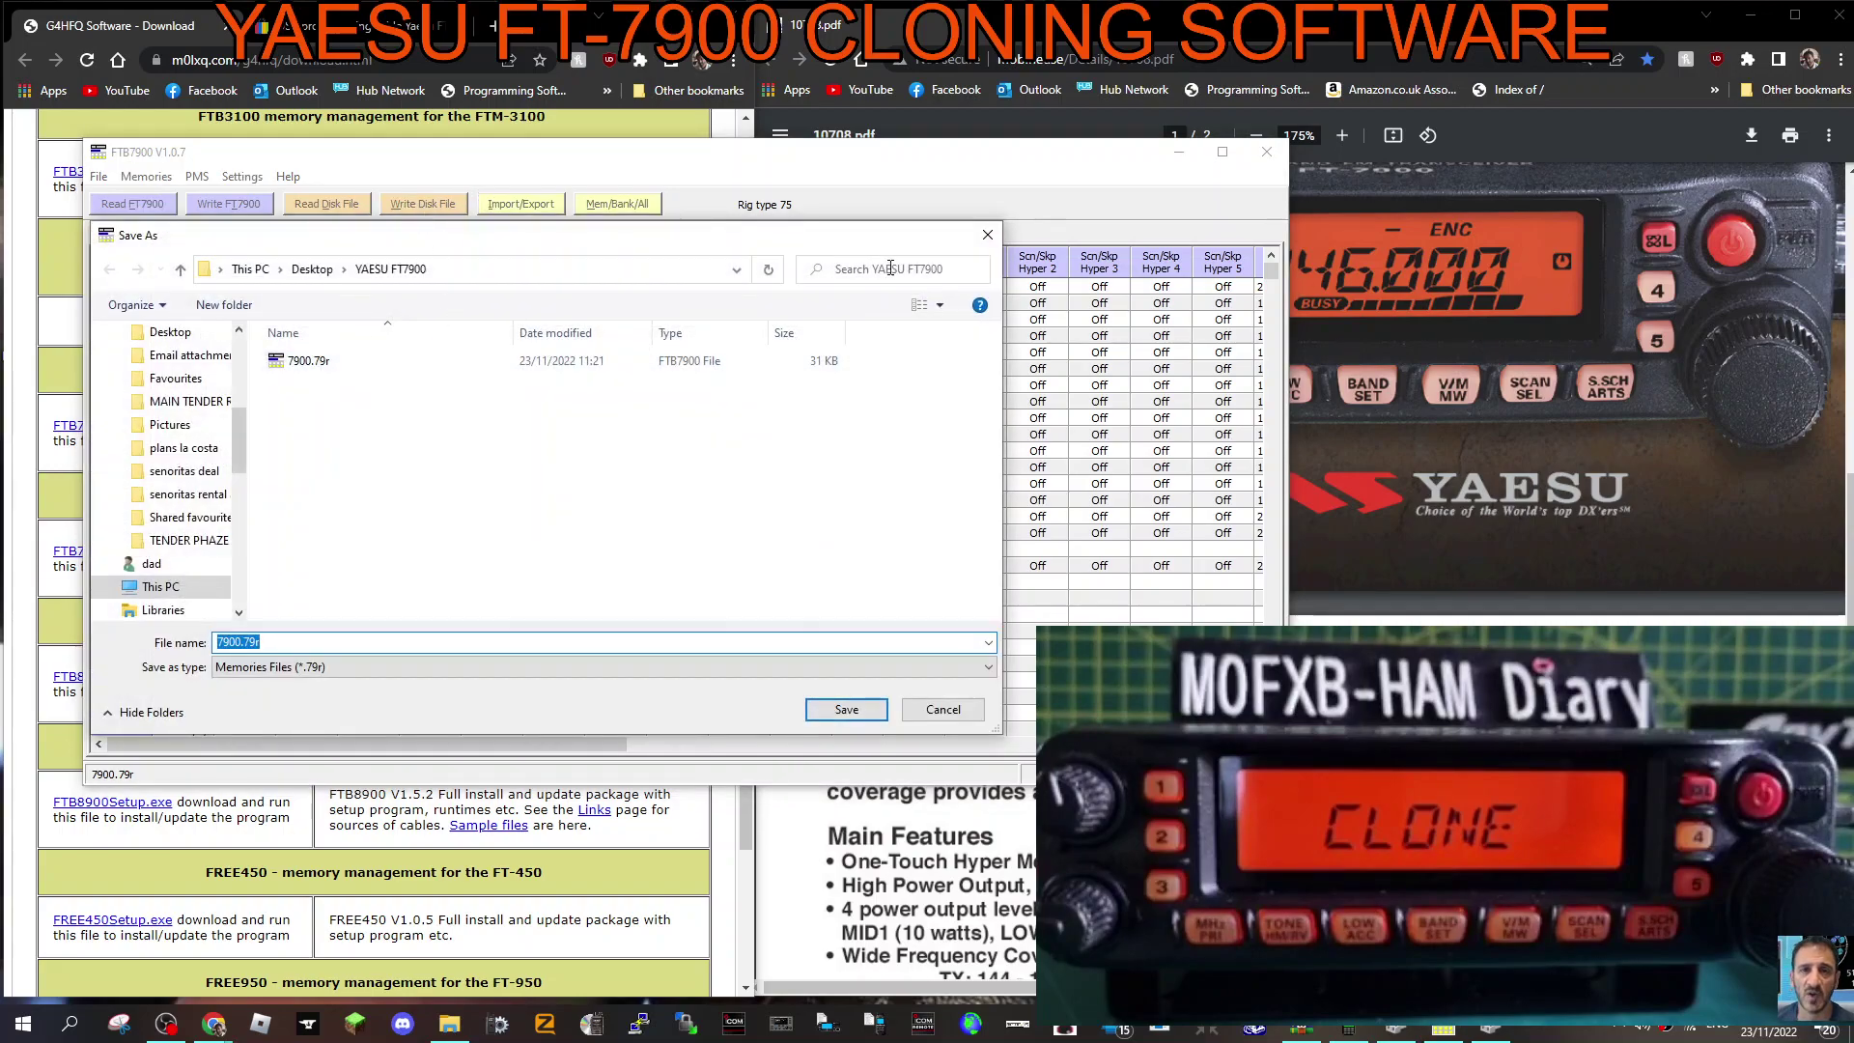
Cancel that dialog, then use File > Save to overwrite 7900.79r, confirming replacement
left_click(987, 235)
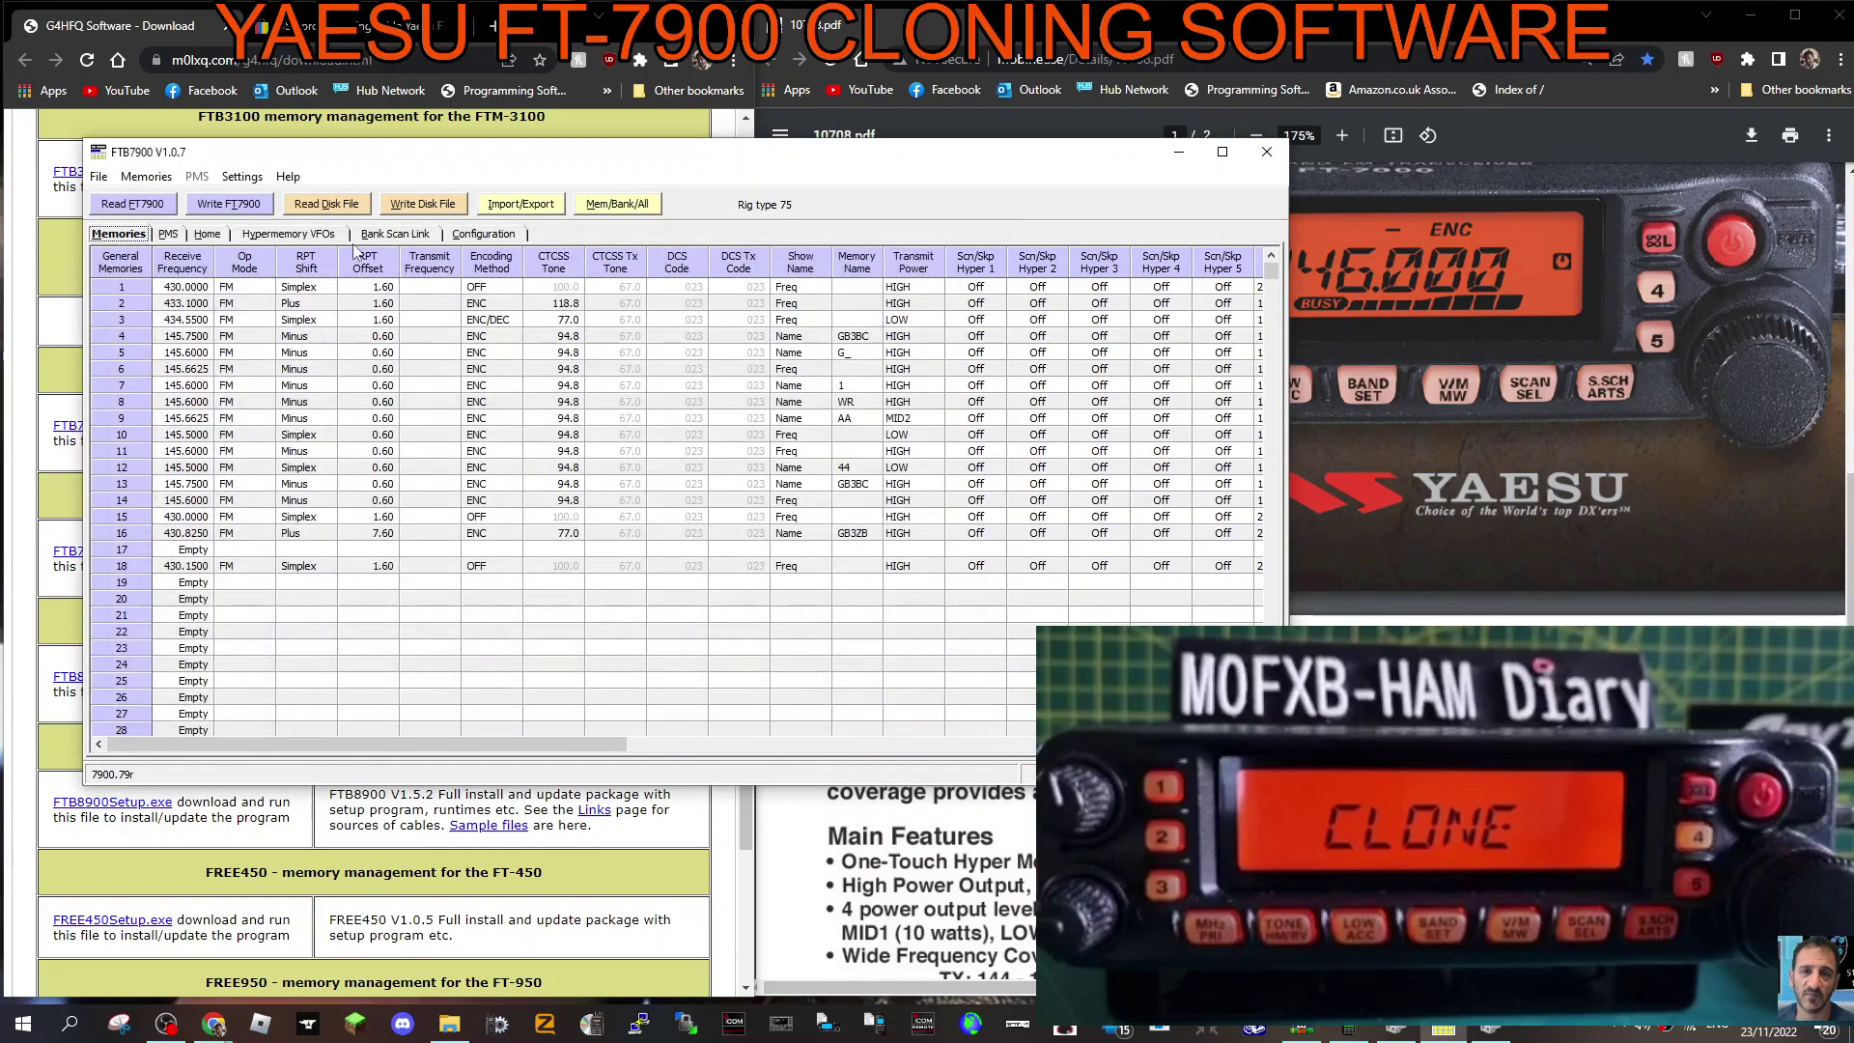
left_click(99, 176)
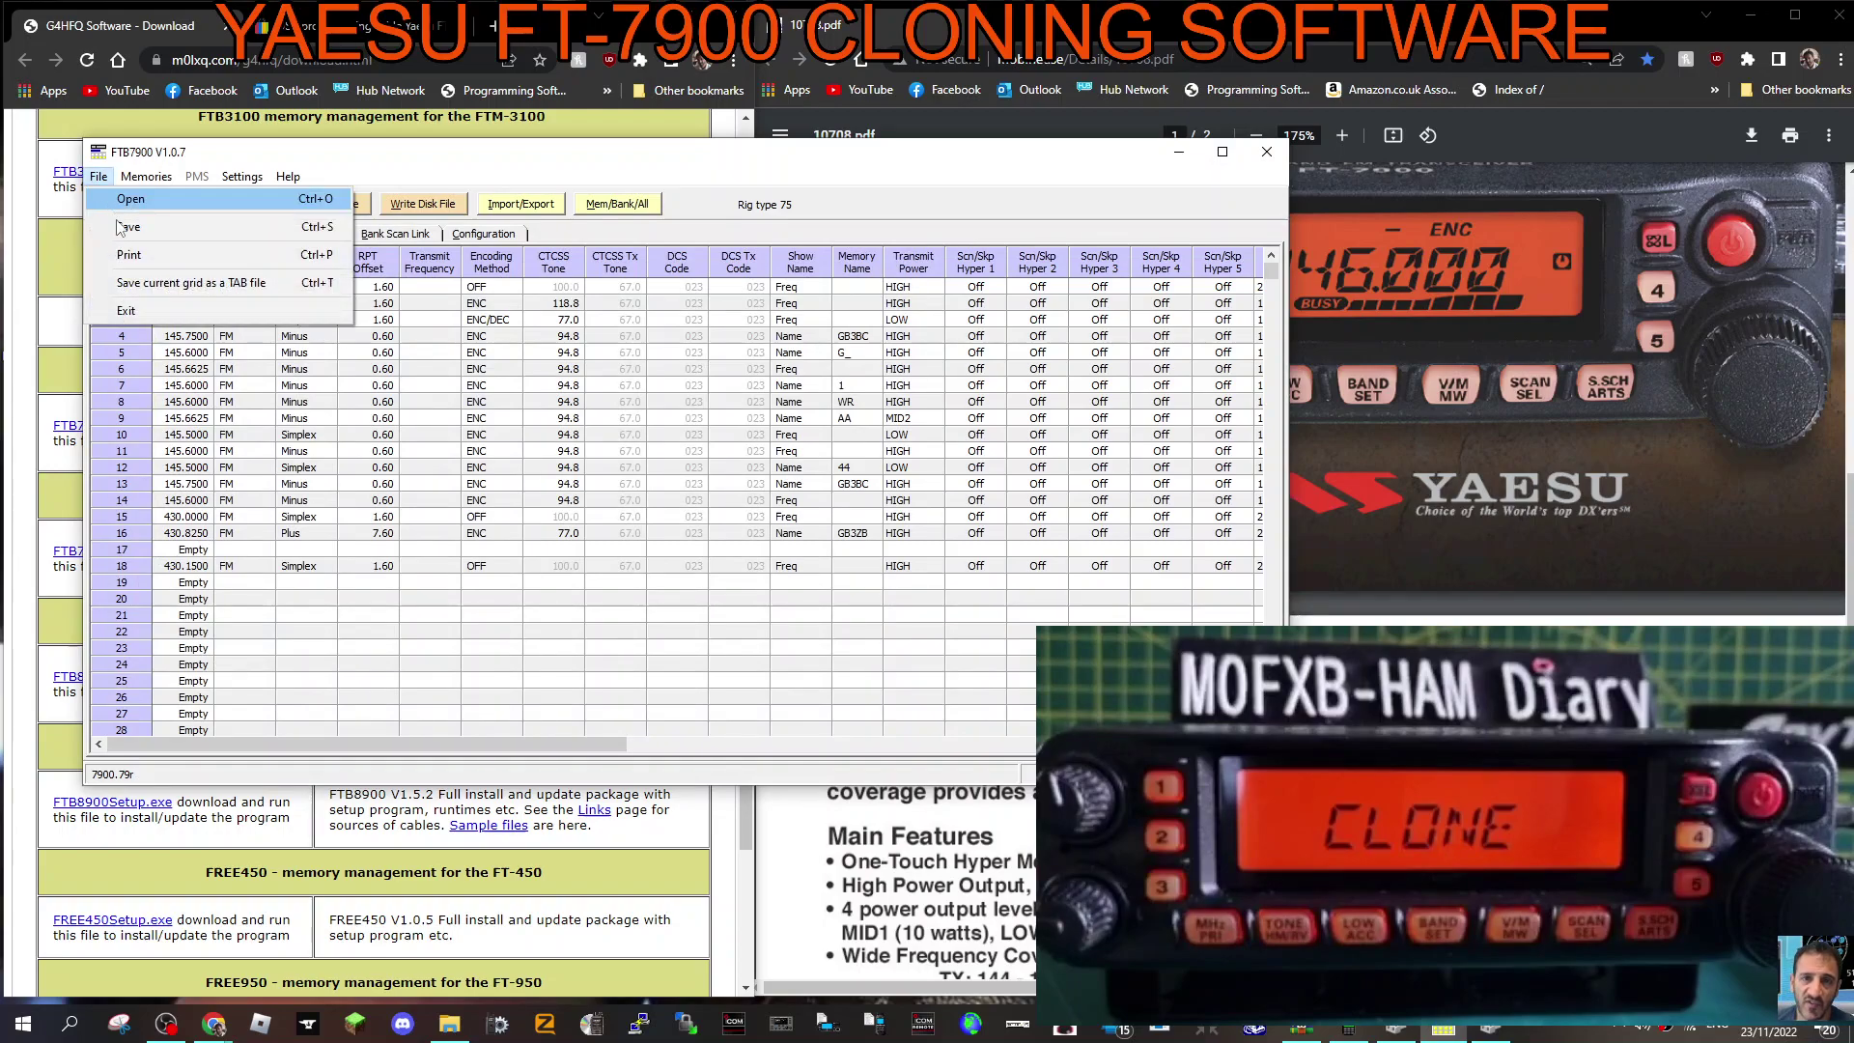
left_click(117, 228)
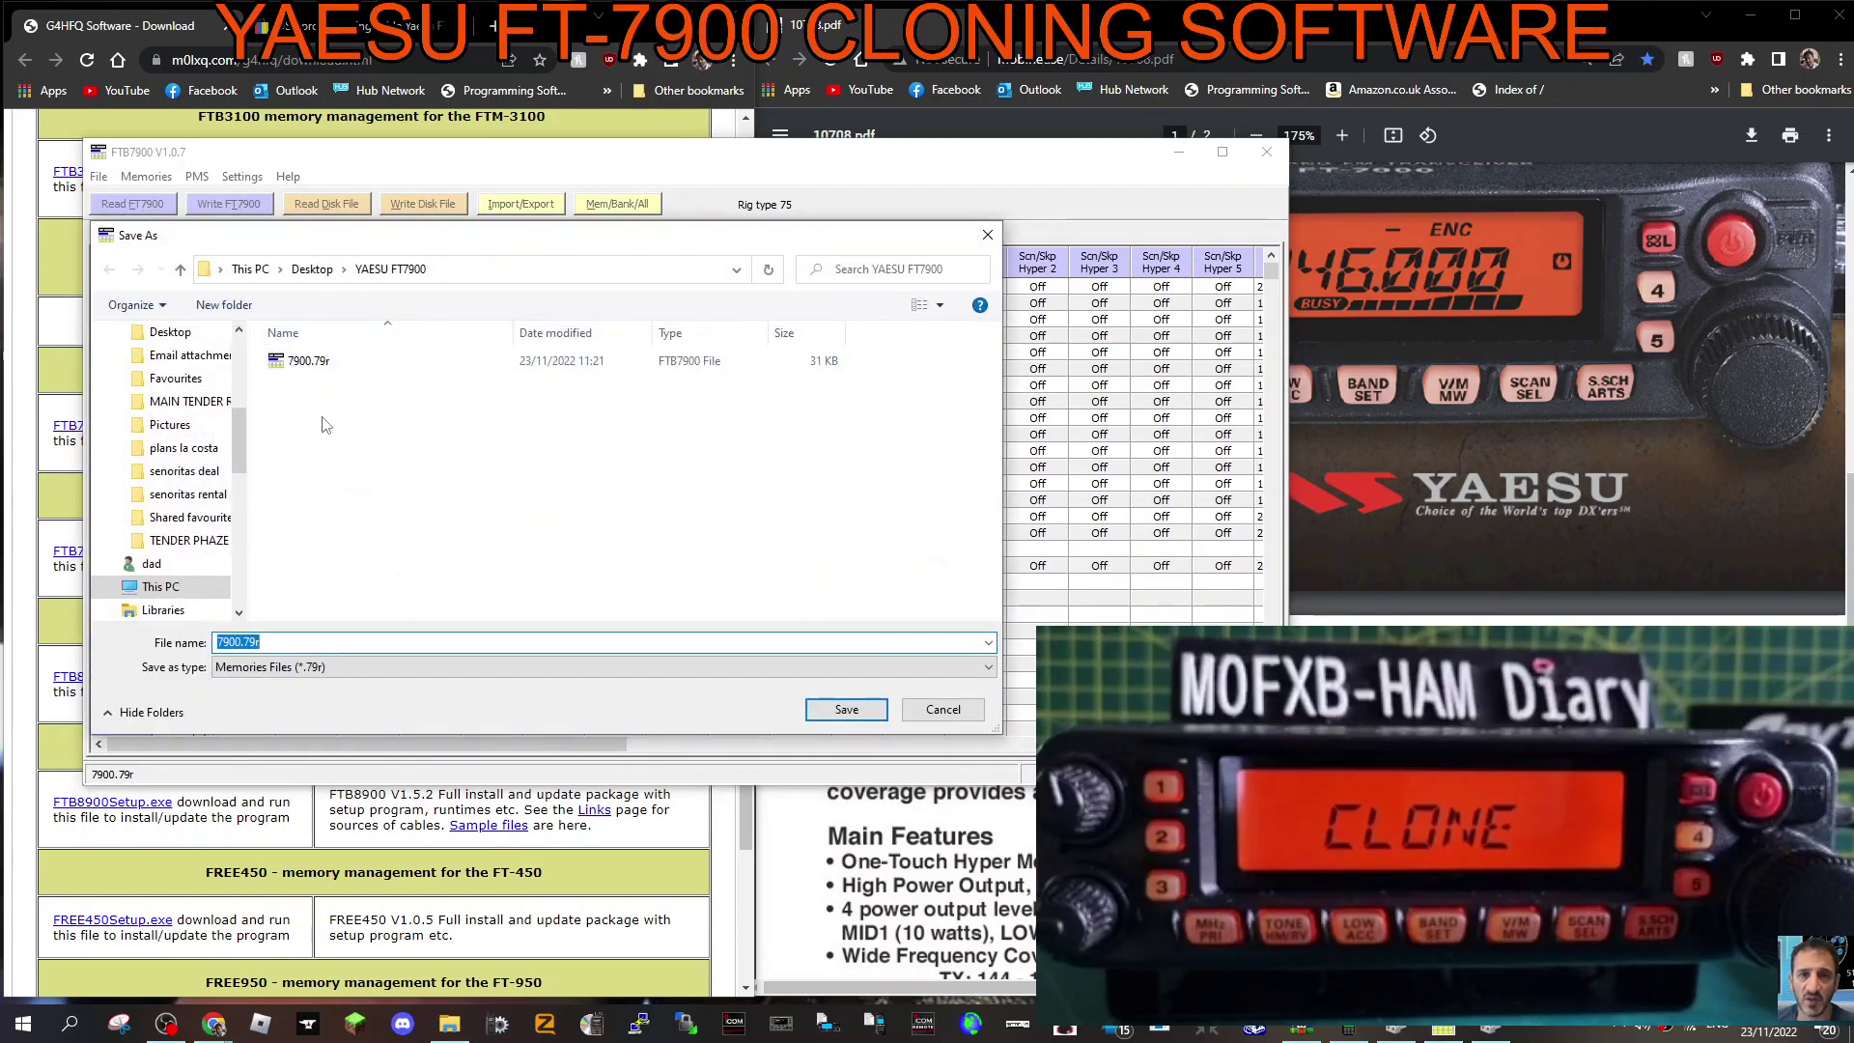
left_click(830, 719)
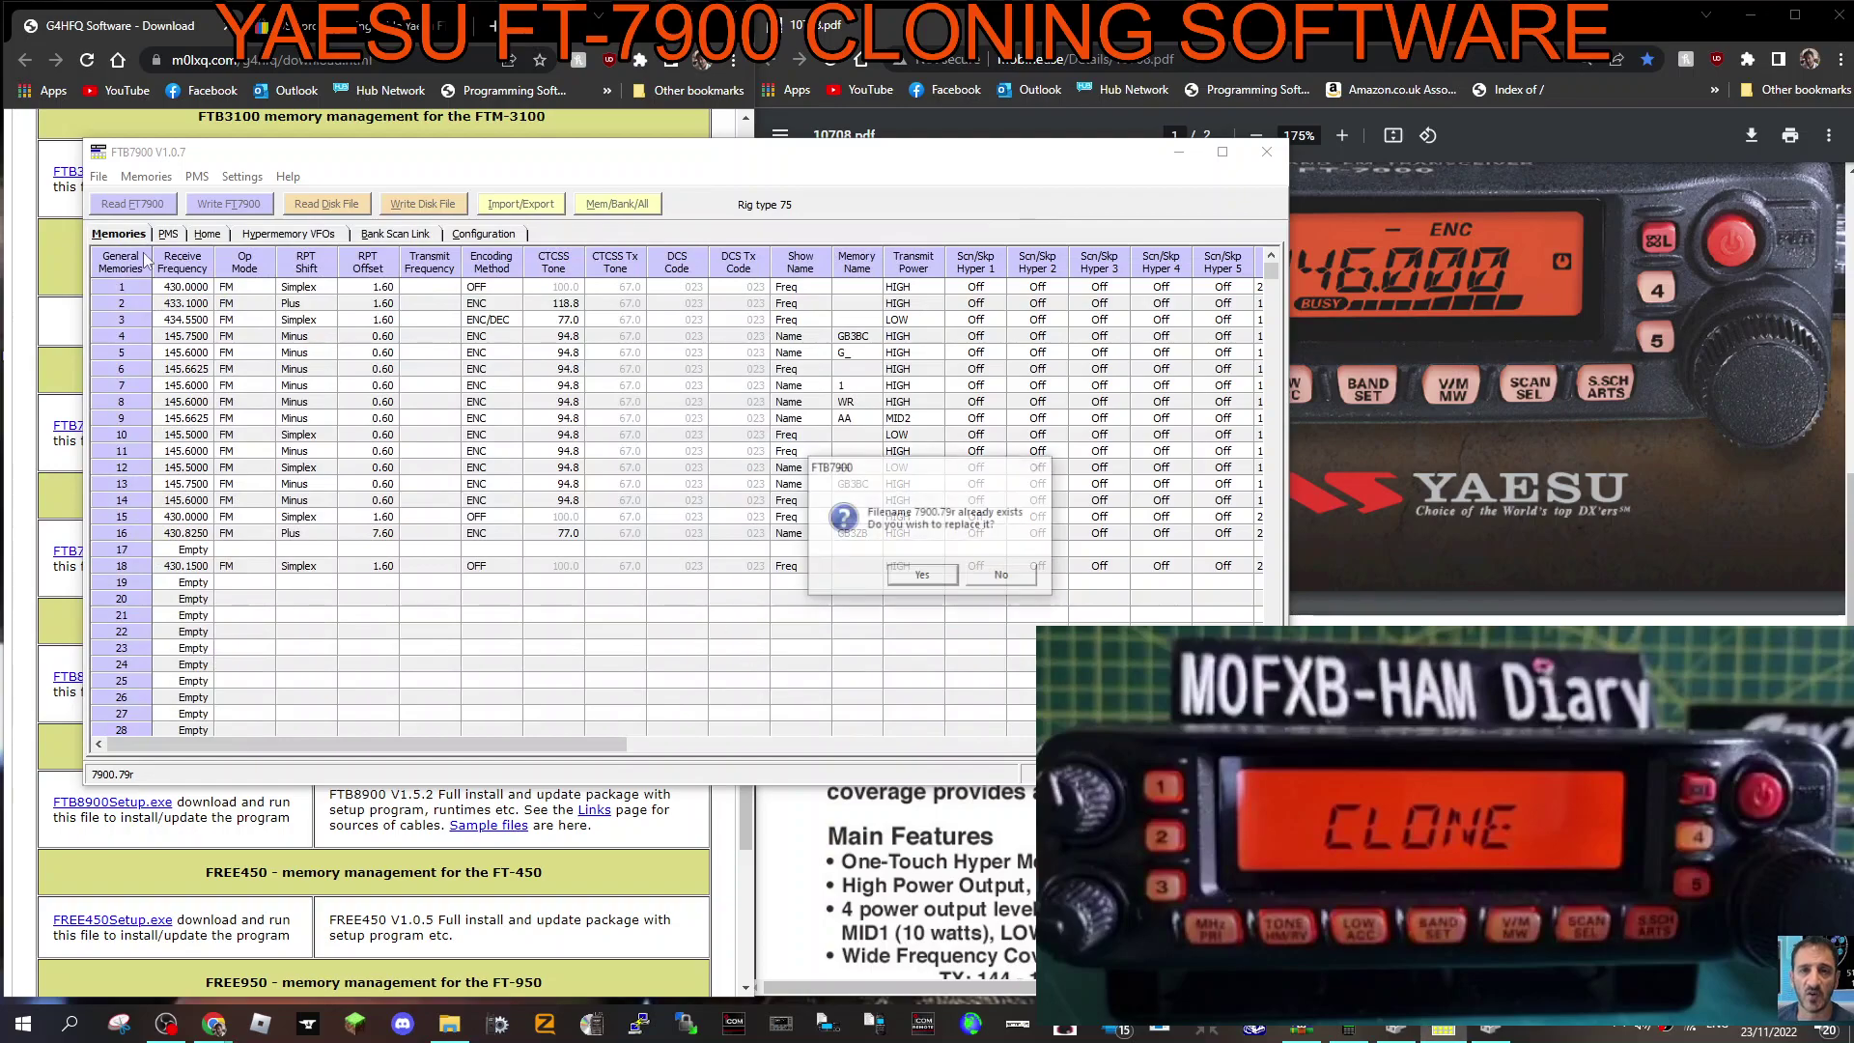
left_click(923, 576)
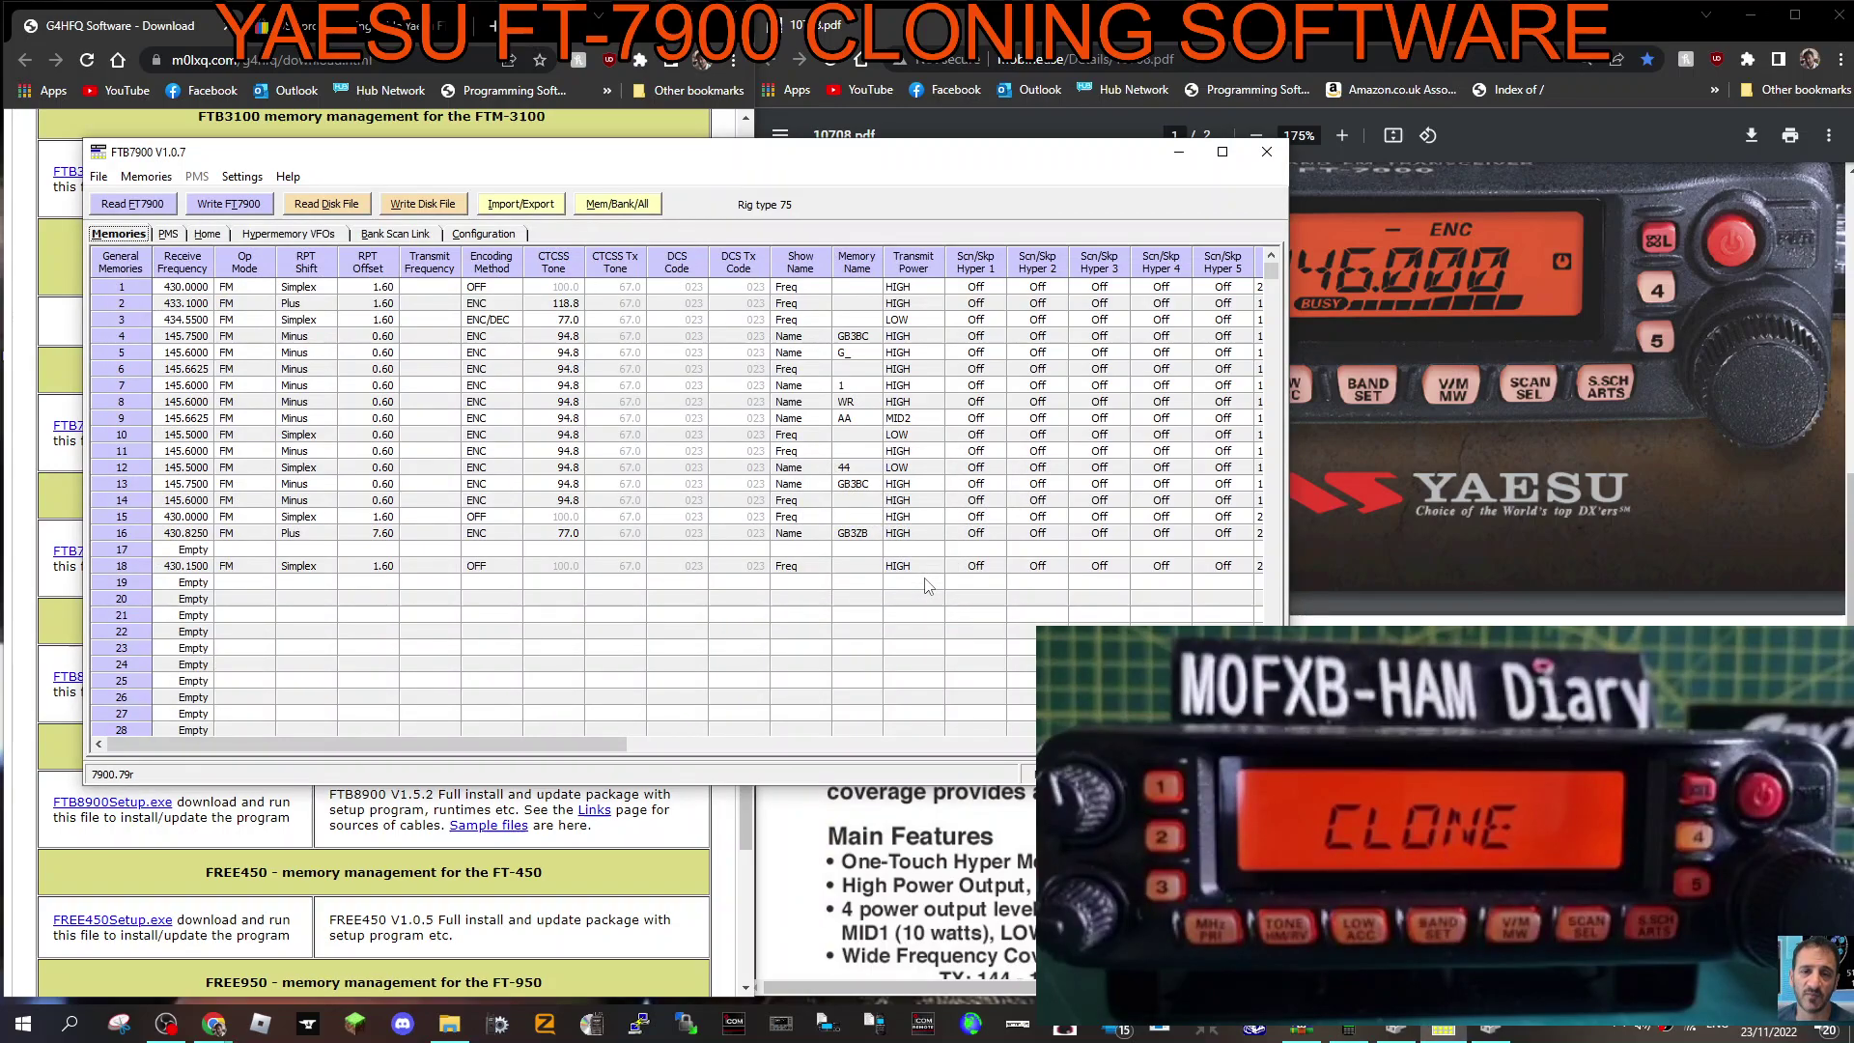
left_click(218, 207)
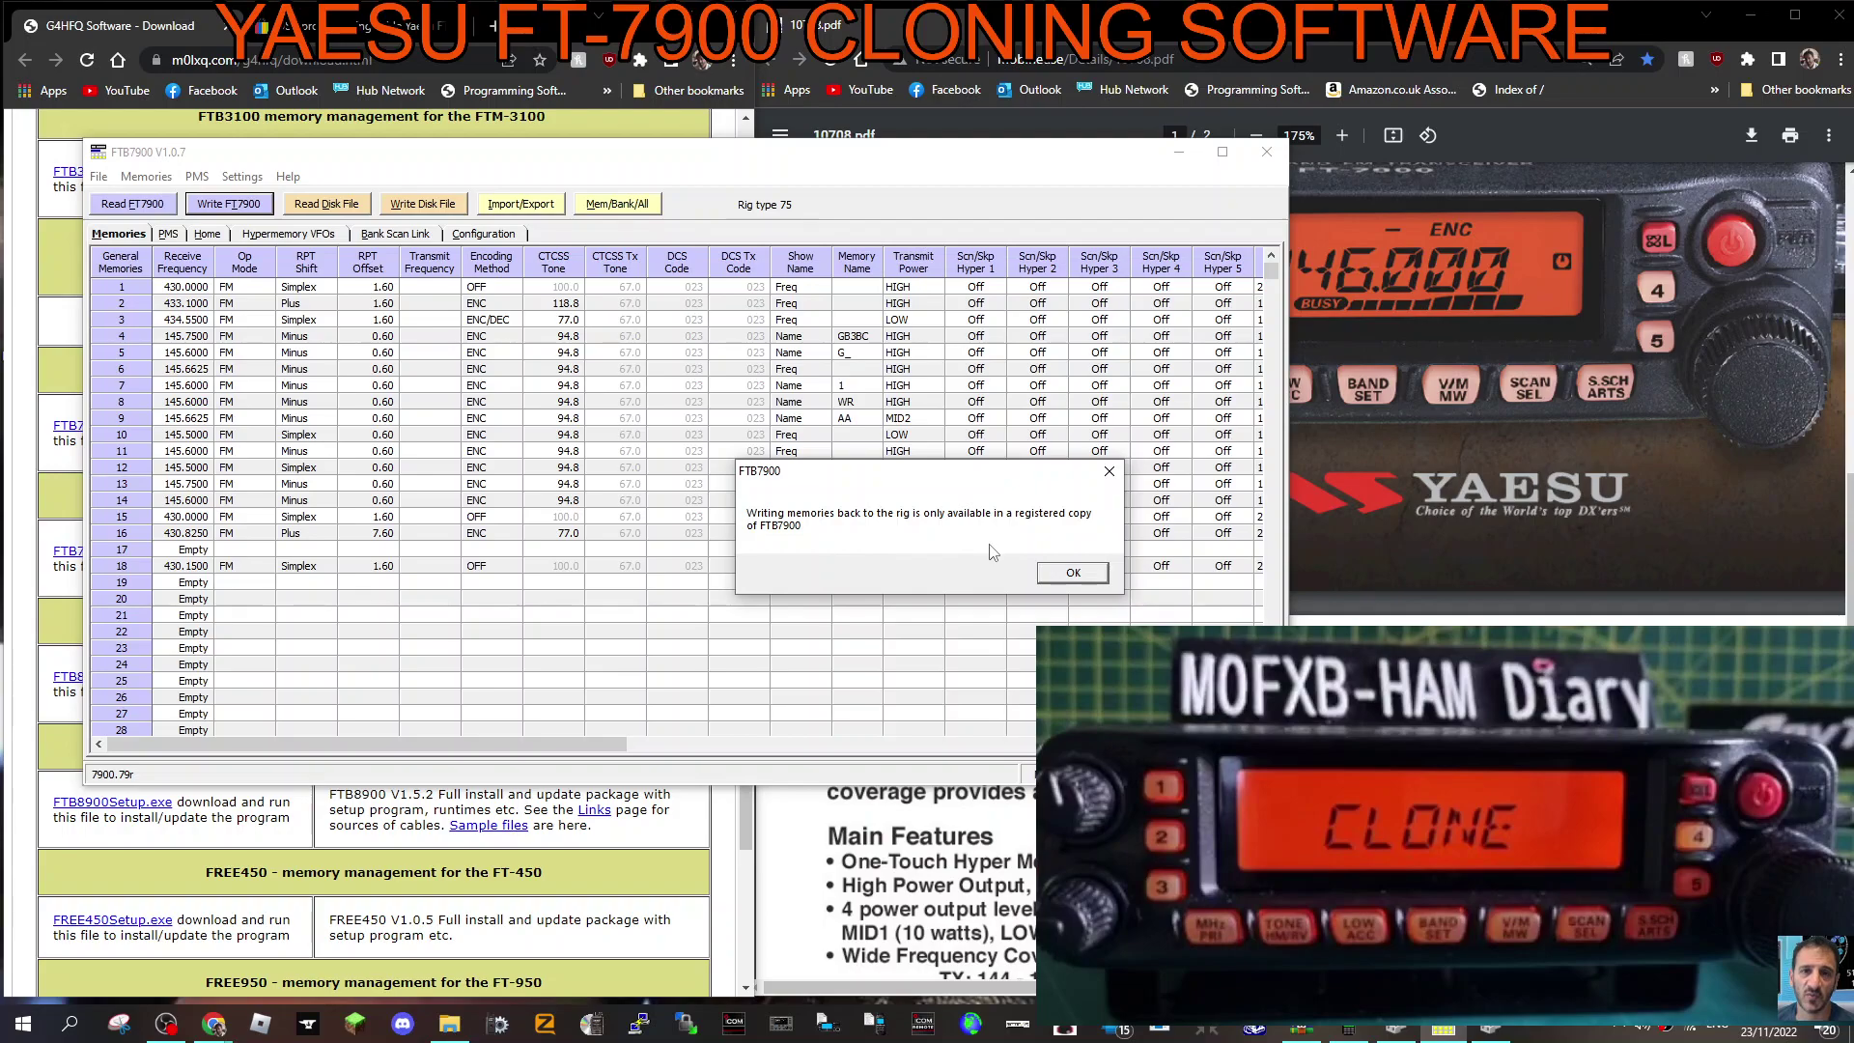
left_click(1110, 472)
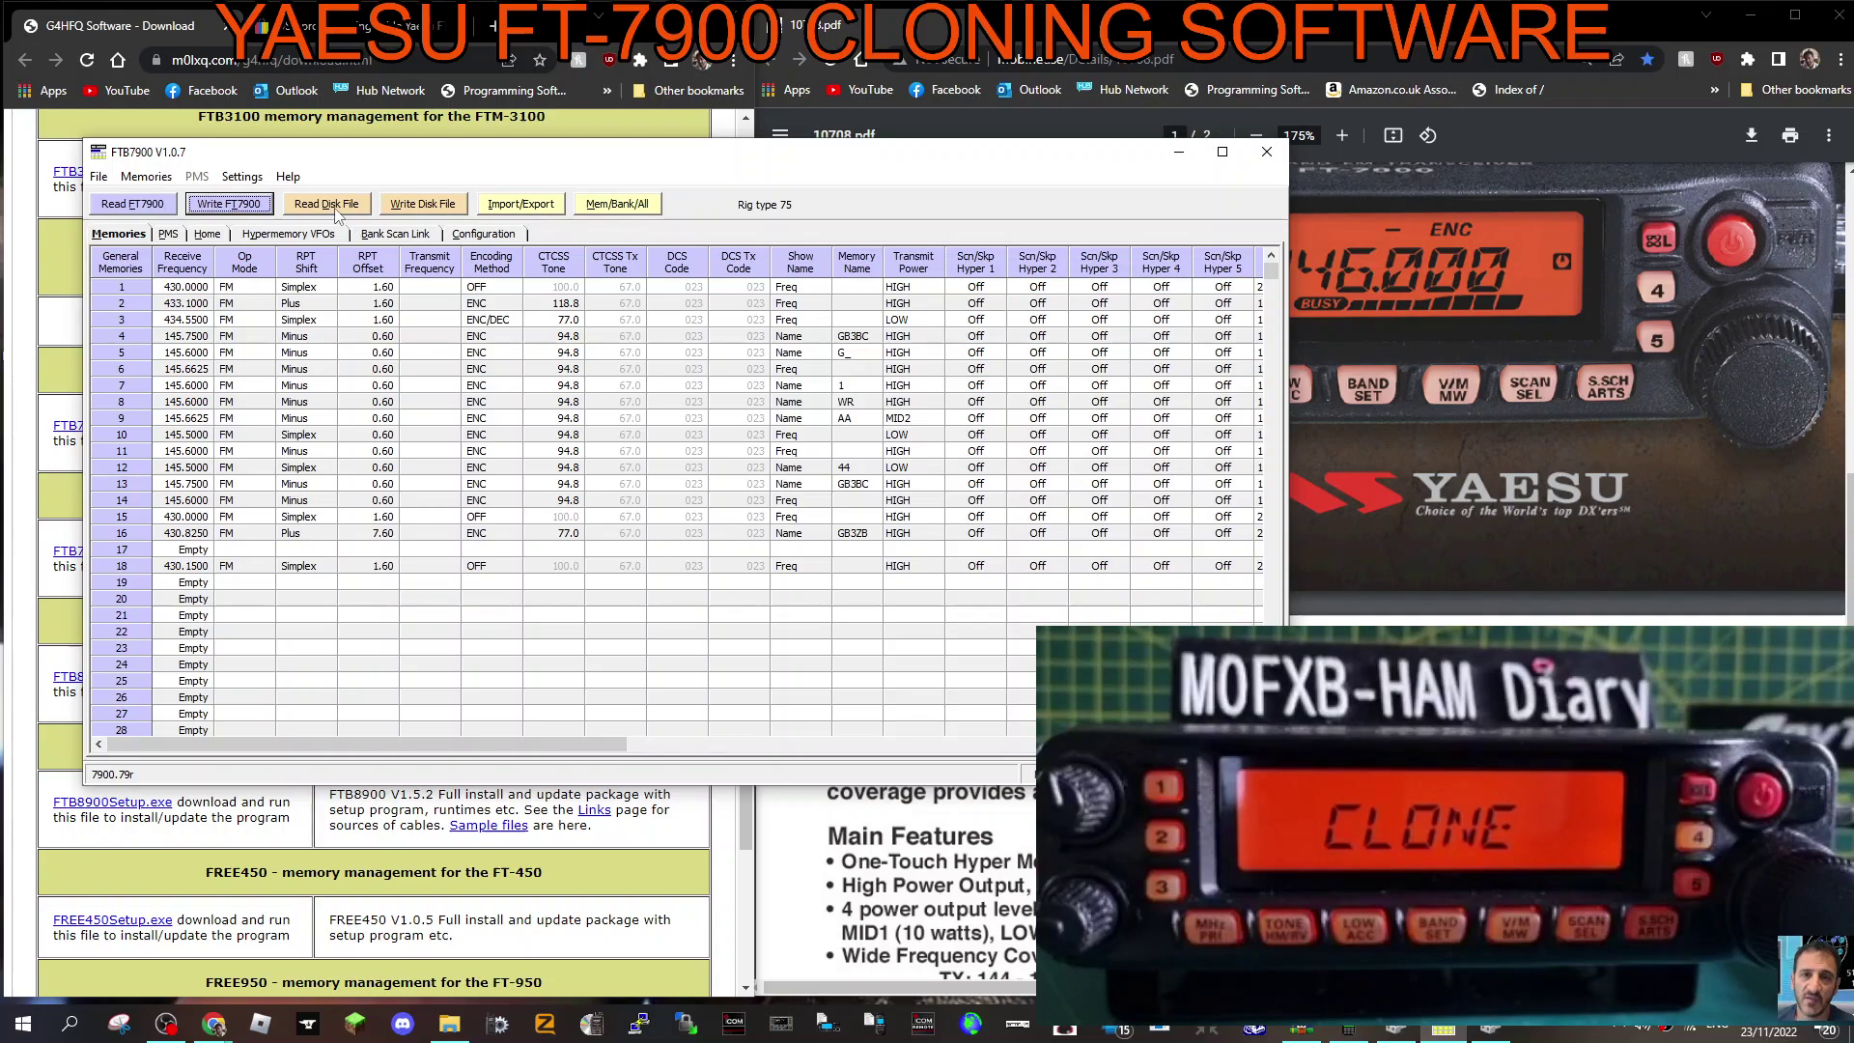
left_click(230, 207)
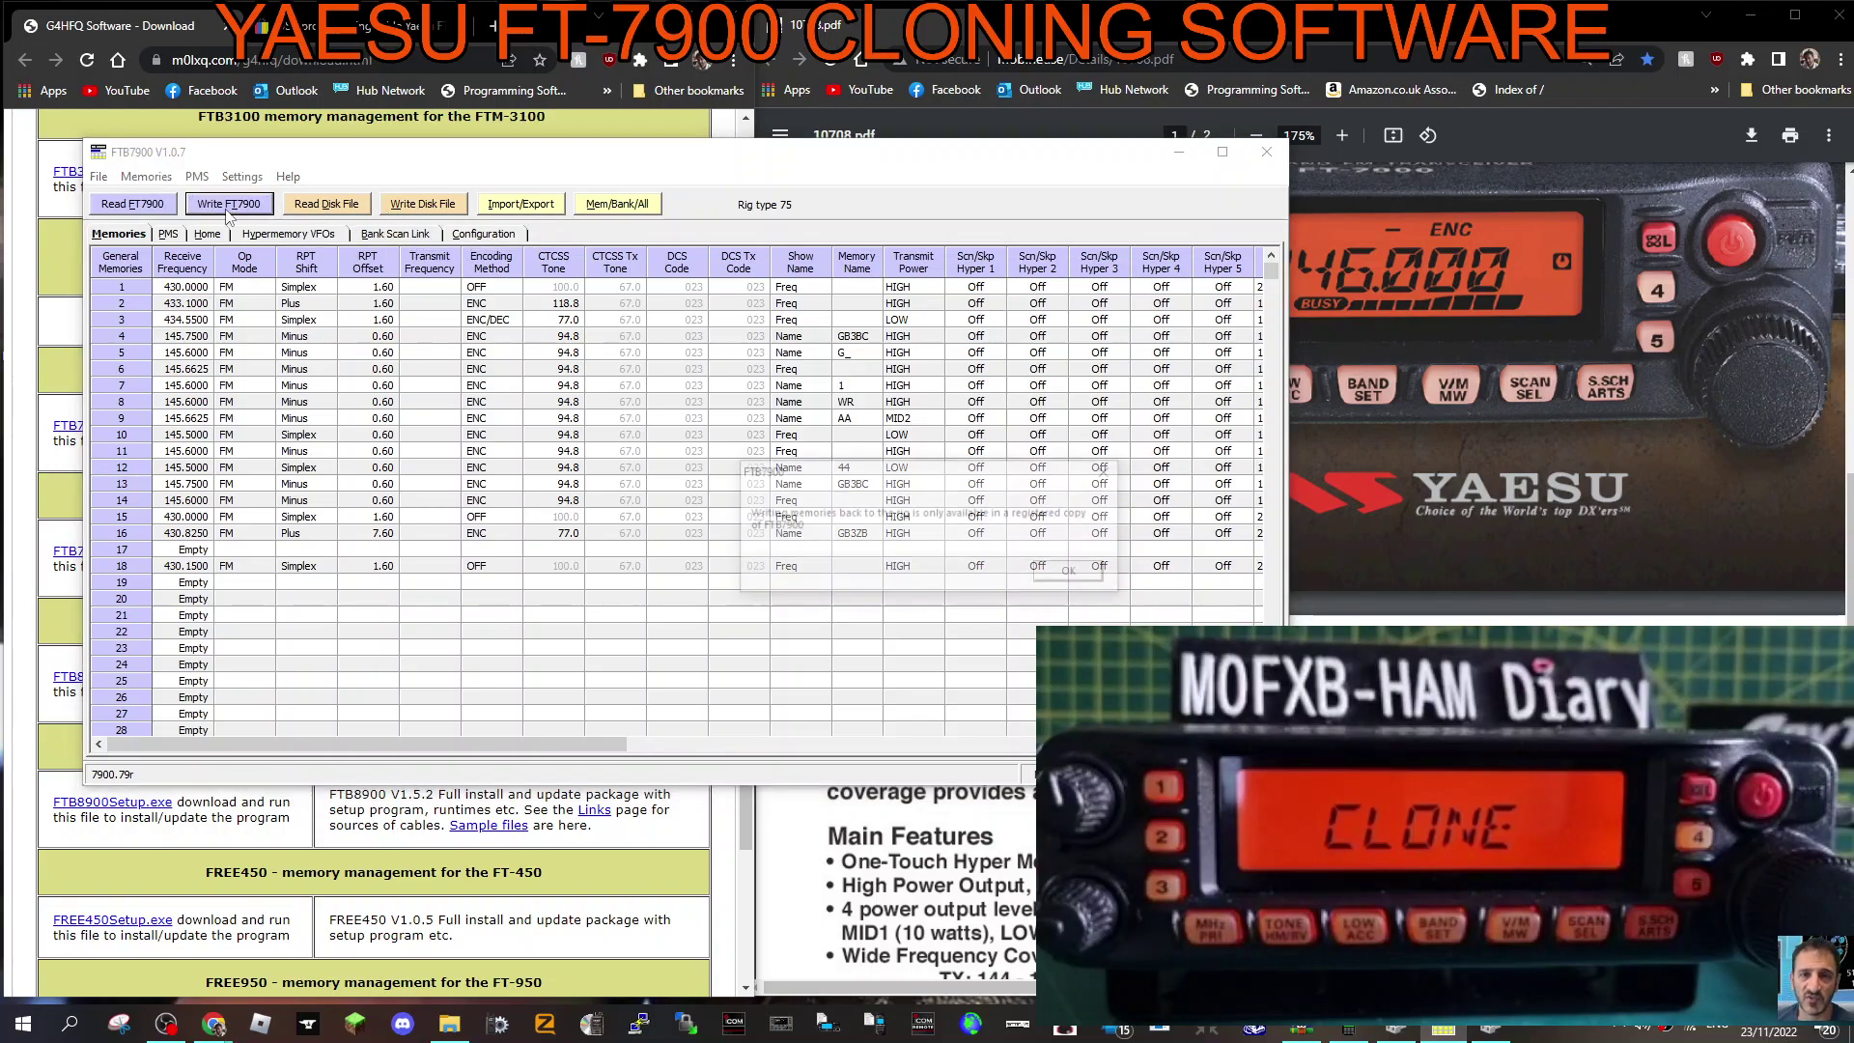
left_click(1070, 574)
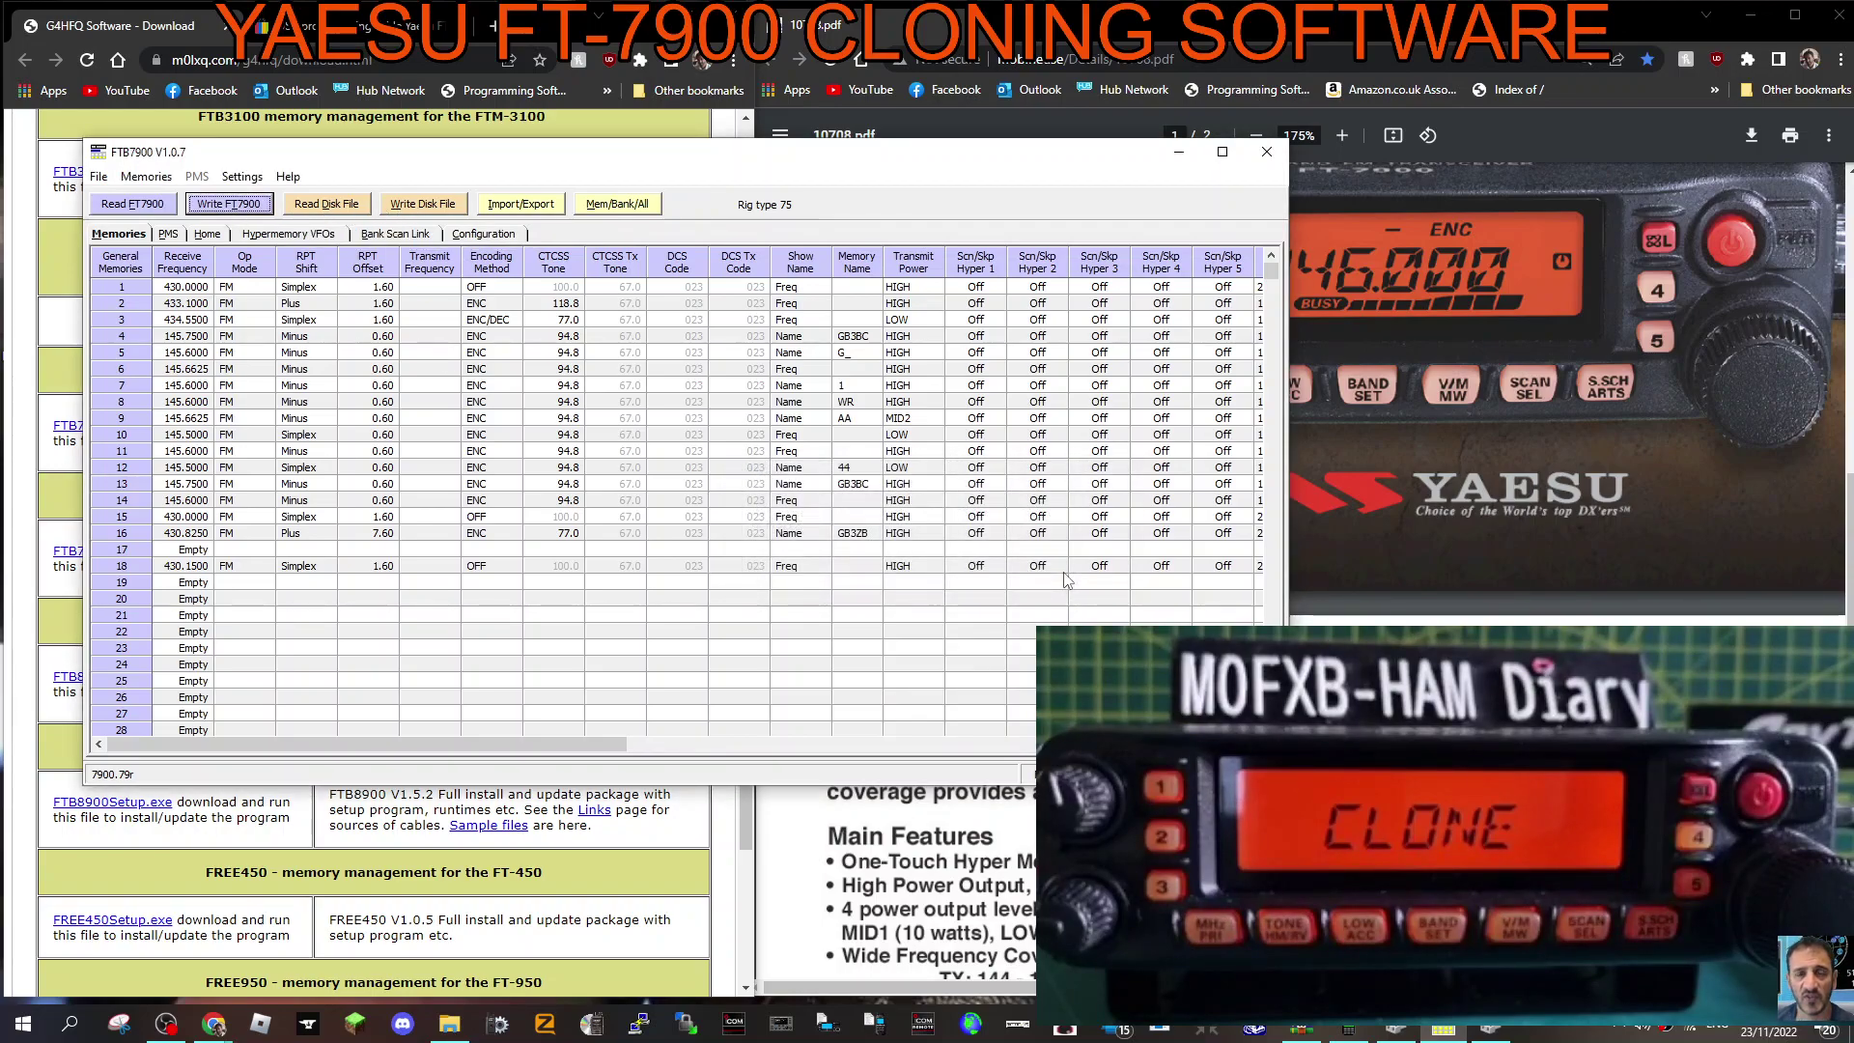